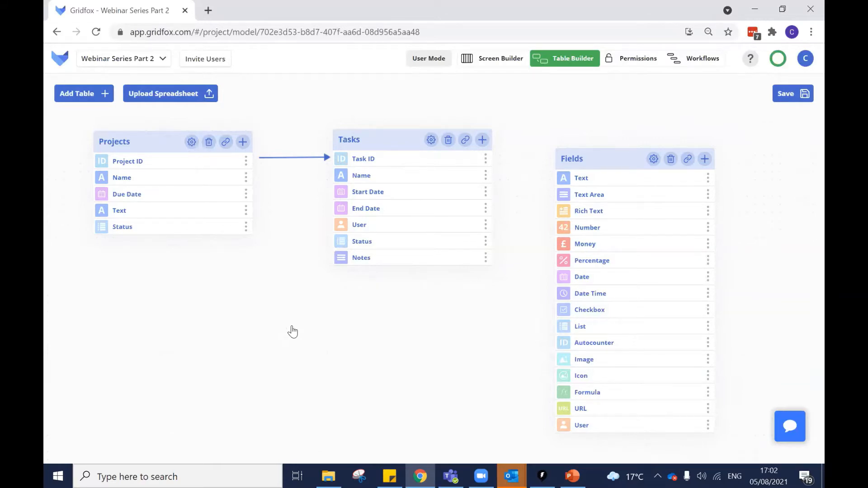
Review the configuration options of the Text, Text Area and Rich Text fields in the Fields table
{"action": "left_click_drag", "start_coordinate": [408, 330], "coordinate": [355, 302]}
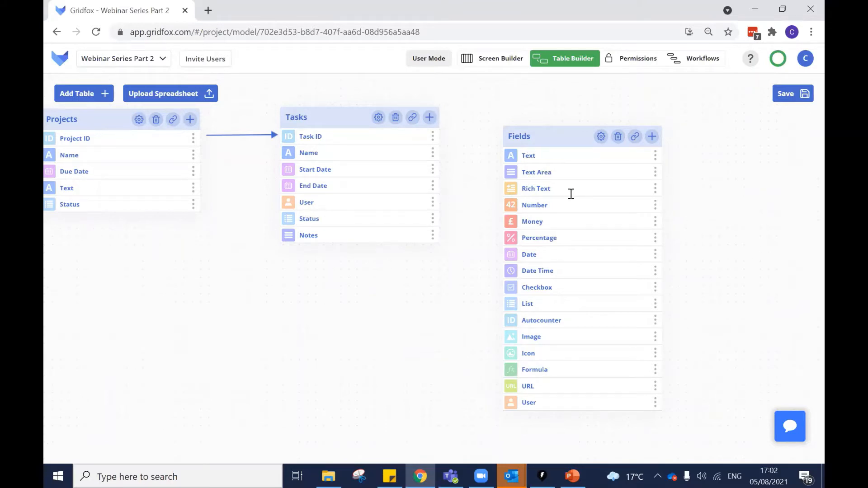
{"action": "left_click", "coordinate": [655, 156]}
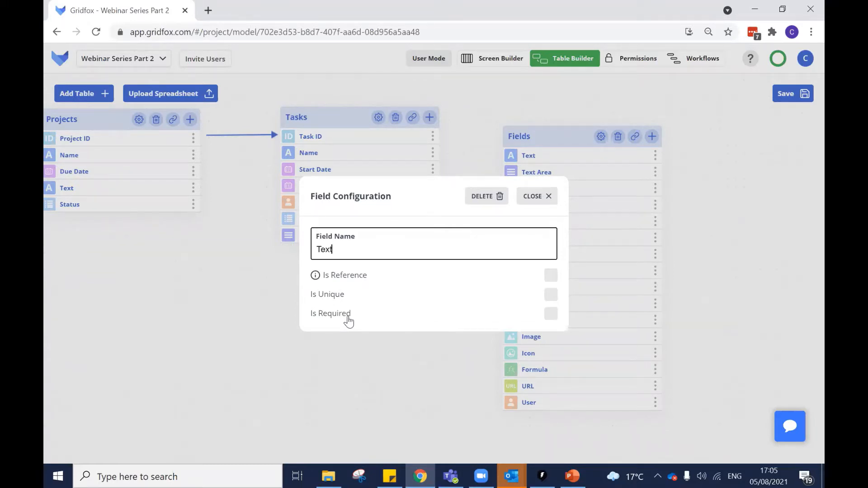
{"action": "left_click", "coordinate": [526, 196]}
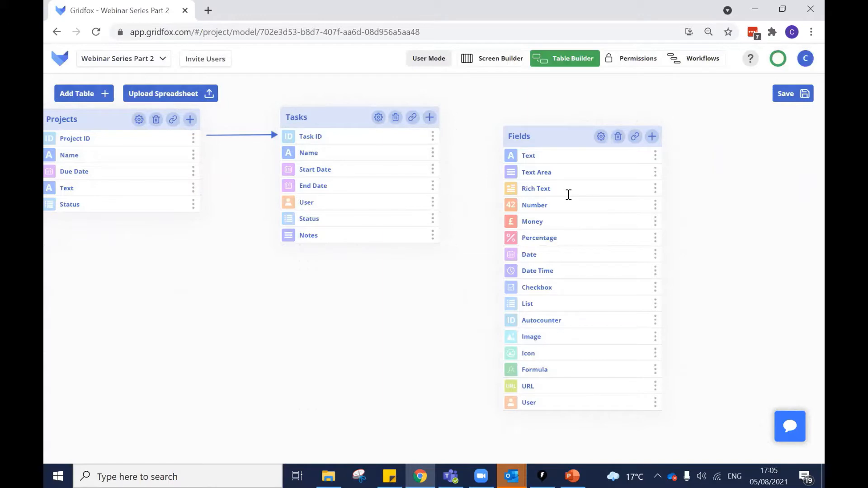
{"action": "left_click", "coordinate": [654, 172]}
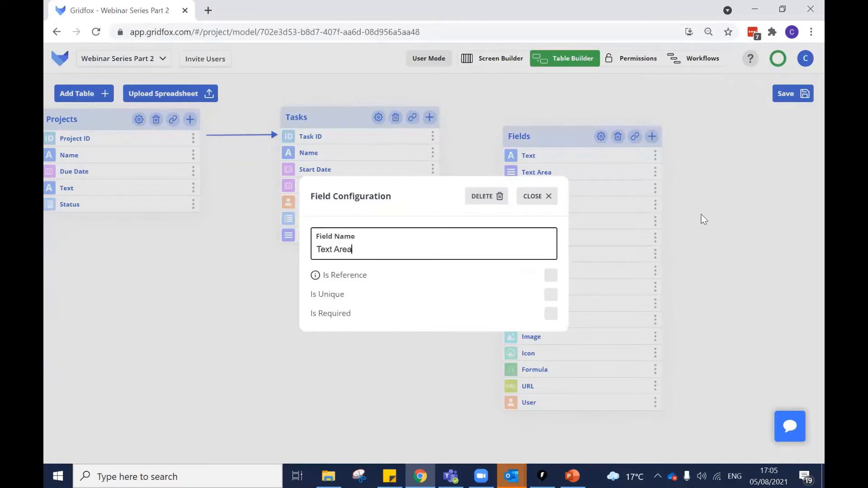
{"action": "left_click", "coordinate": [677, 222]}
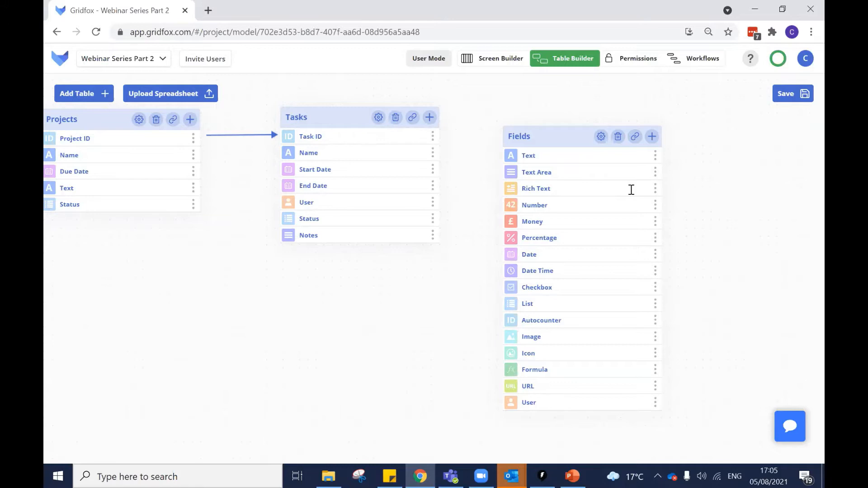
{"action": "left_click", "coordinate": [655, 188]}
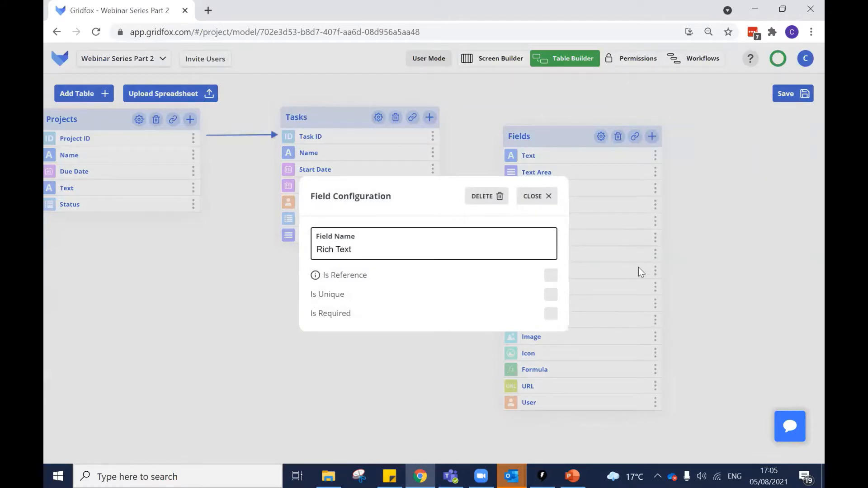
{"action": "left_click", "coordinate": [677, 241]}
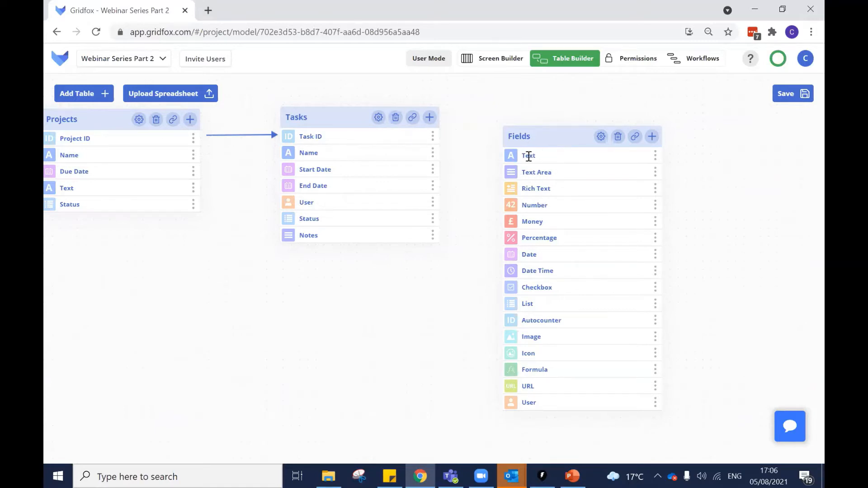
Review the configuration of the Number, Money and Percentage fields in the Fields table, including the currency choices for Money
{"action": "left_click", "coordinate": [655, 205]}
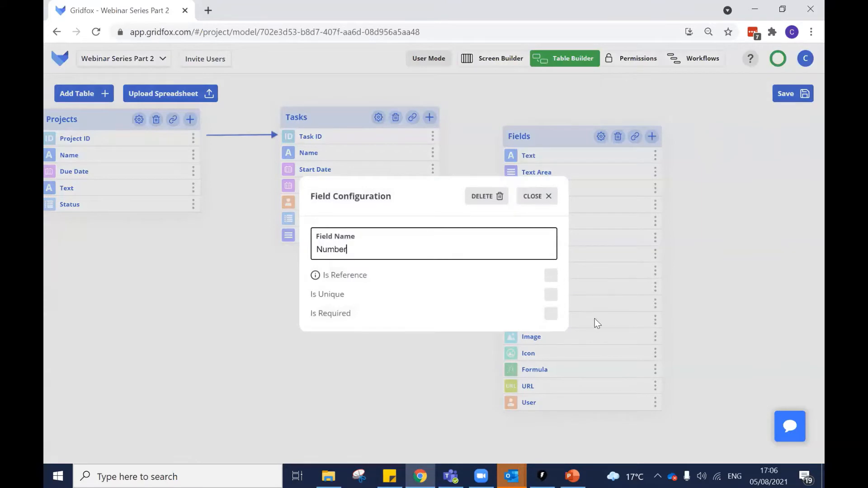
{"action": "left_click", "coordinate": [744, 229]}
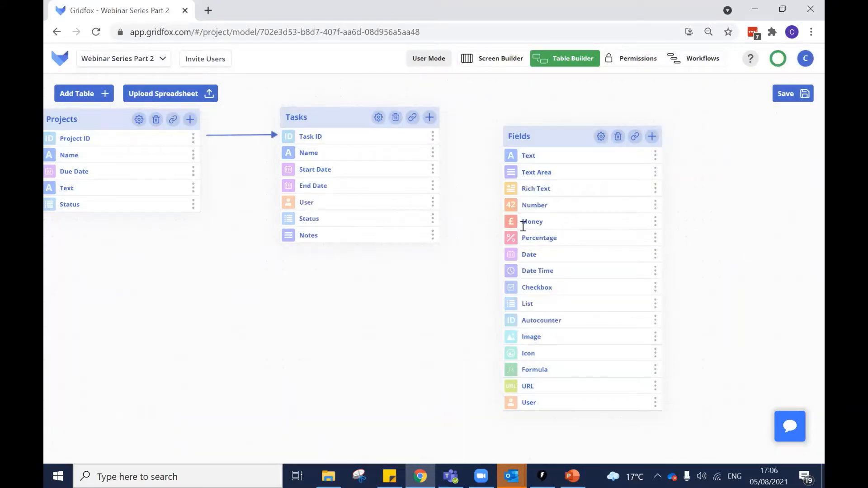
{"action": "left_click", "coordinate": [655, 223]}
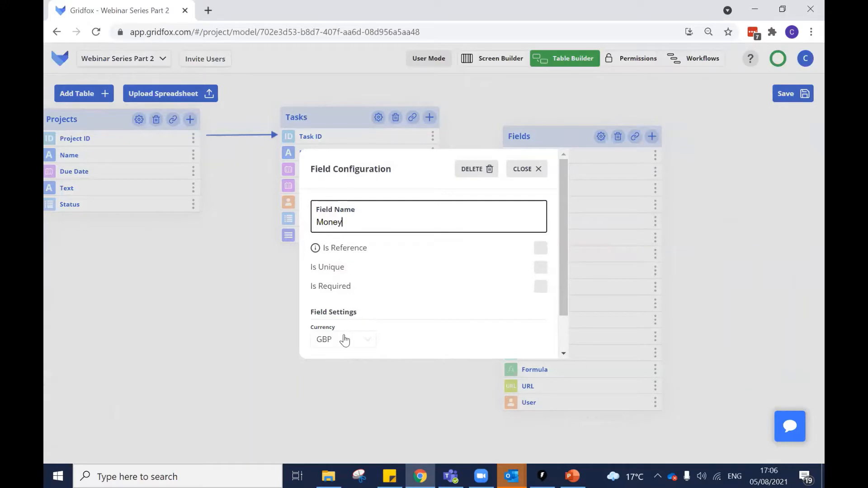
{"action": "left_click", "coordinate": [356, 344]}
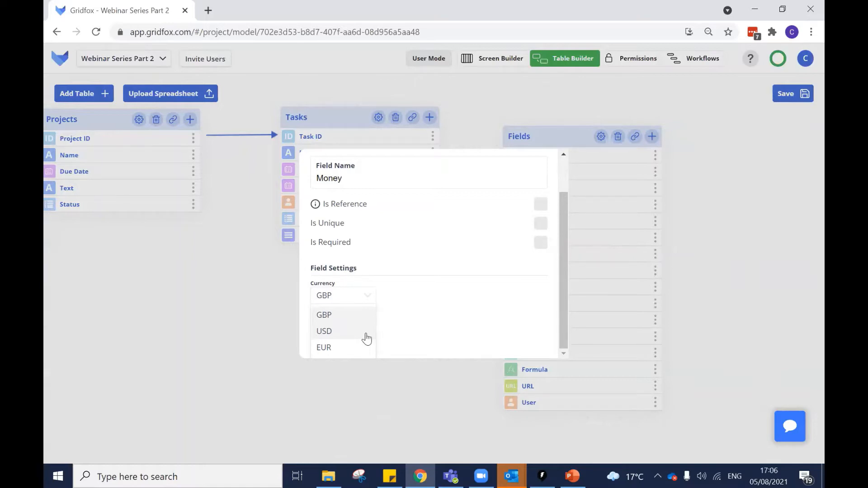
{"action": "left_click", "coordinate": [471, 283]}
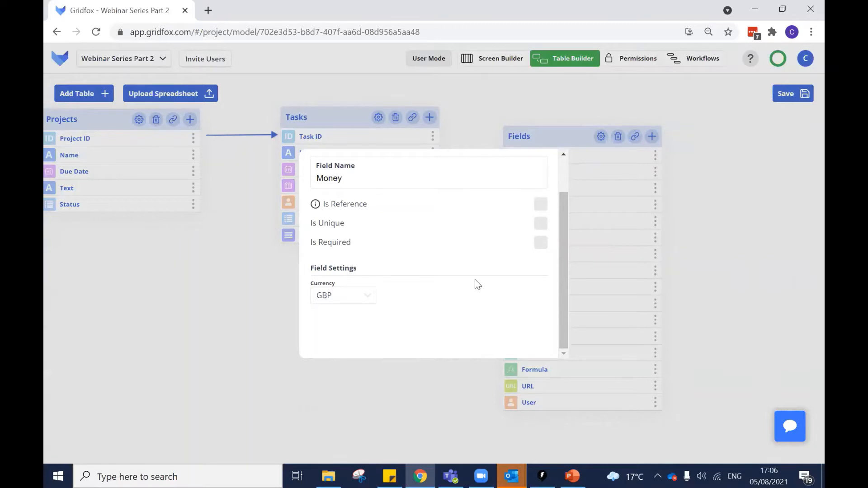
{"action": "left_click", "coordinate": [705, 214]}
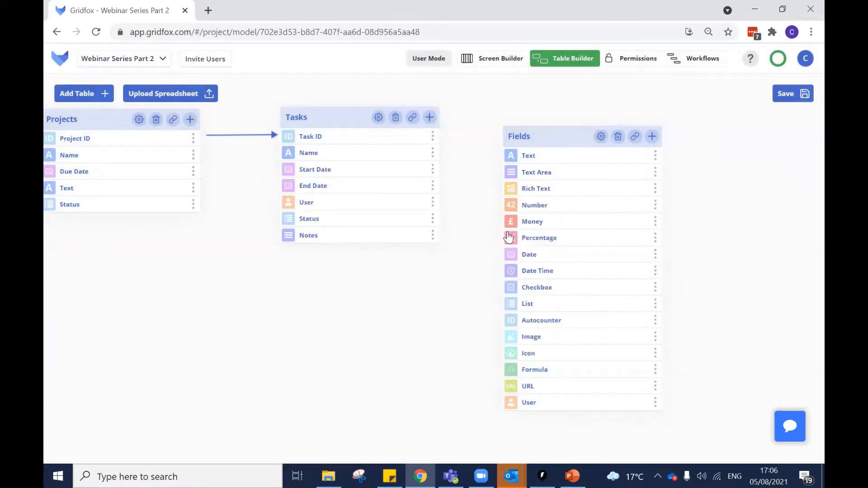
{"action": "left_click", "coordinate": [654, 239]}
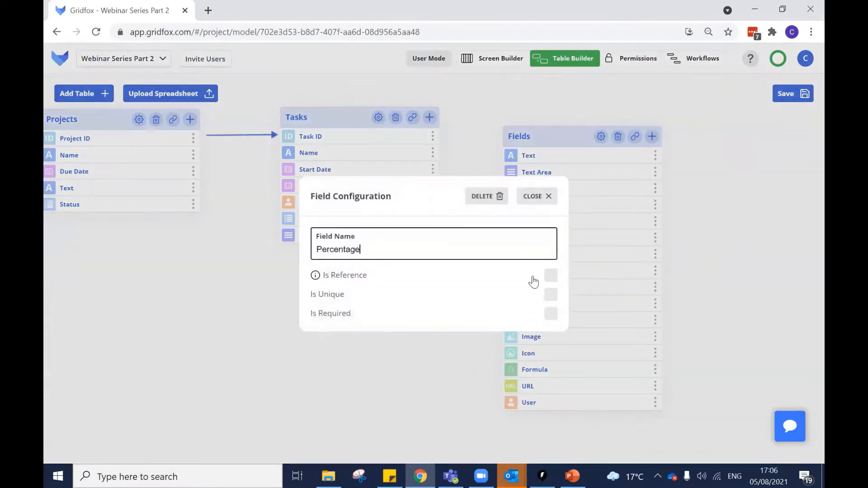
{"action": "left_click", "coordinate": [694, 235]}
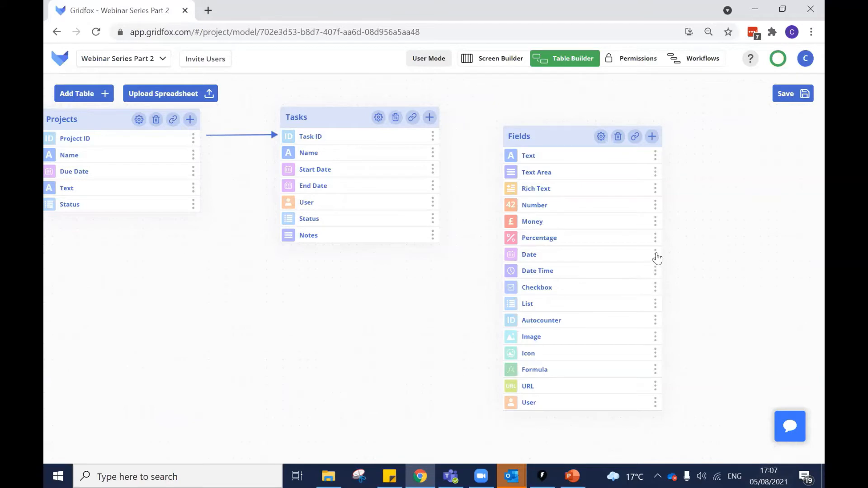
Inspect the configuration options of the Date, Date Time and Checkbox fields in the Fields table
{"action": "left_click", "coordinate": [618, 260]}
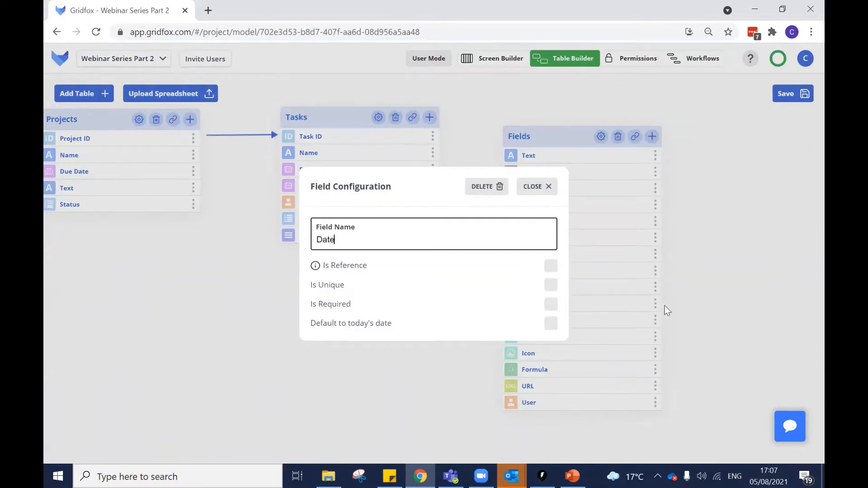
{"action": "left_click", "coordinate": [708, 276]}
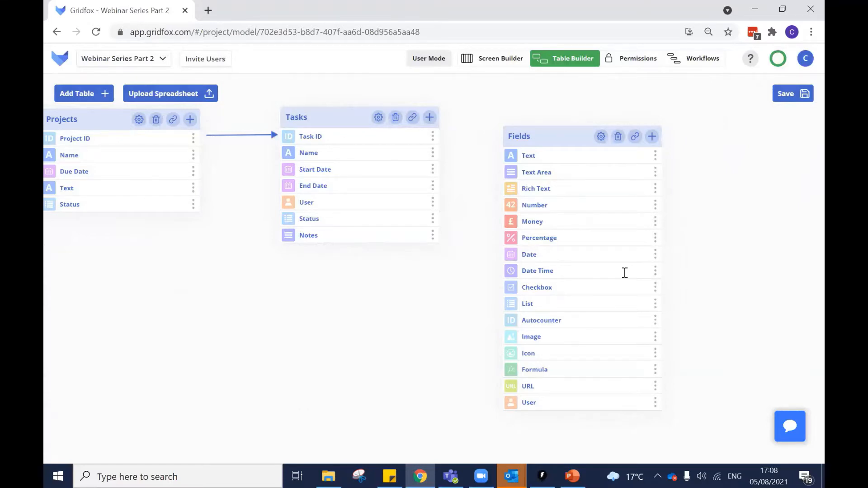
{"action": "left_click", "coordinate": [653, 271]}
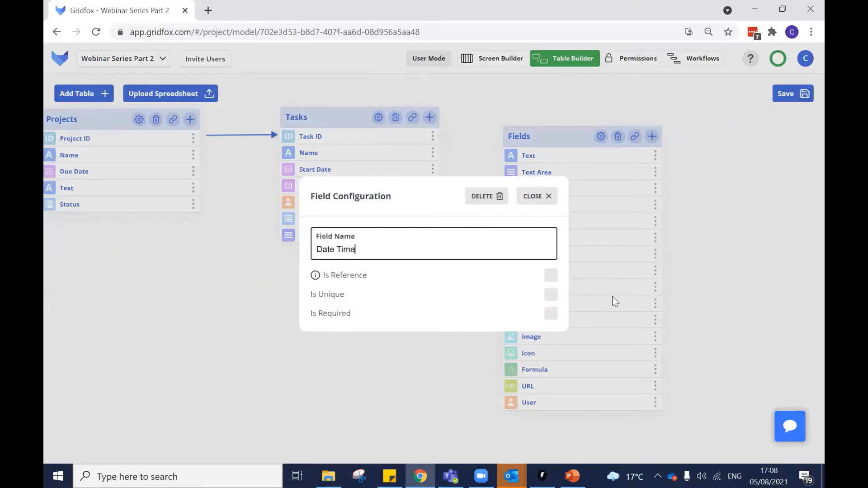
{"action": "left_click", "coordinate": [694, 262]}
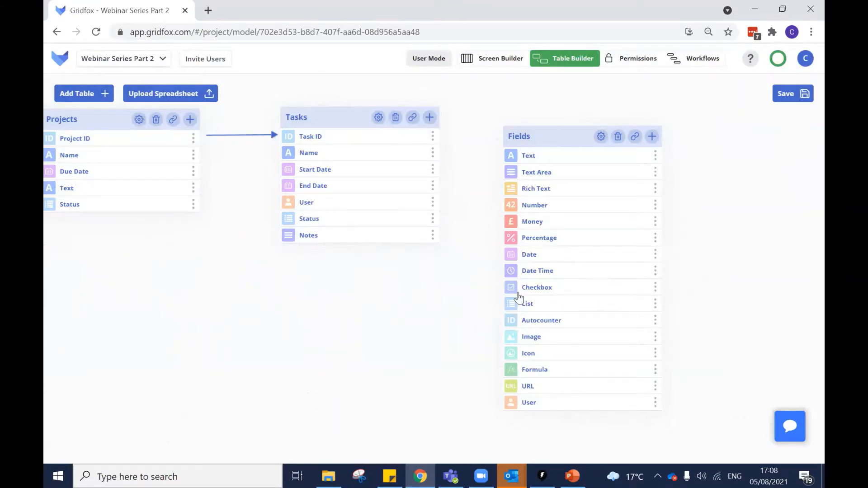
{"action": "left_click", "coordinate": [655, 290]}
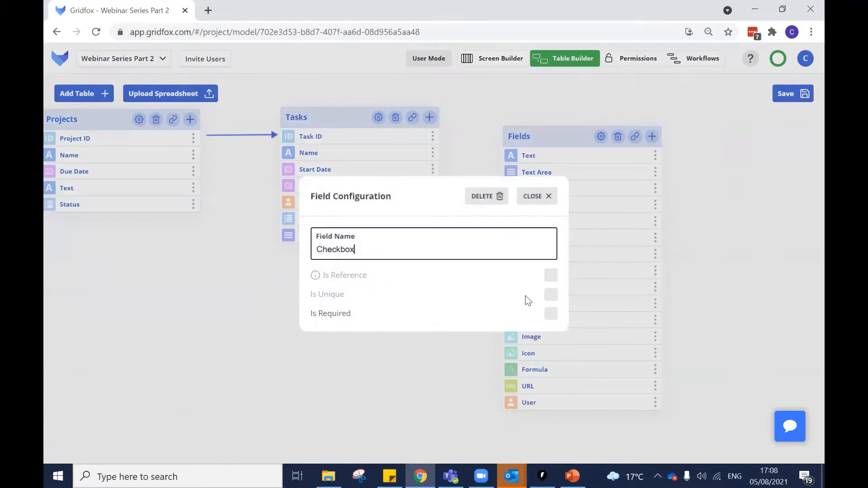
{"action": "left_click", "coordinate": [628, 295]}
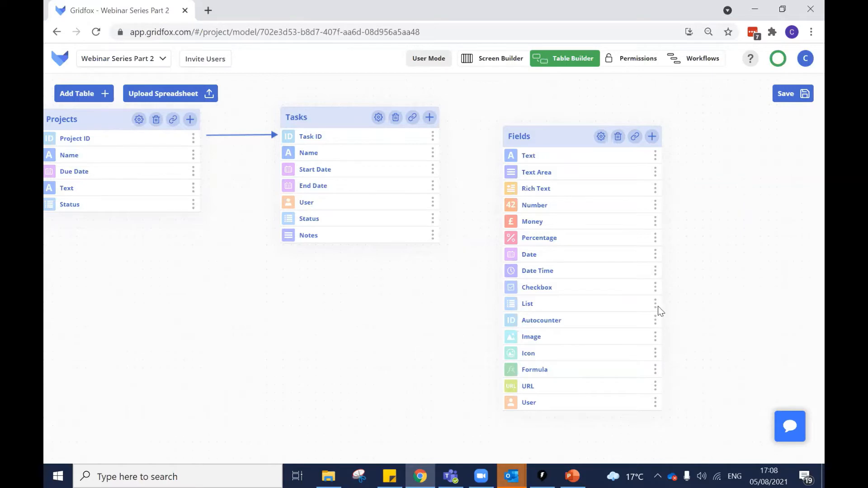
Examine the List field's item settings and the Autocounter field's ID mask settings in the Fields table
{"action": "left_click", "coordinate": [537, 304]}
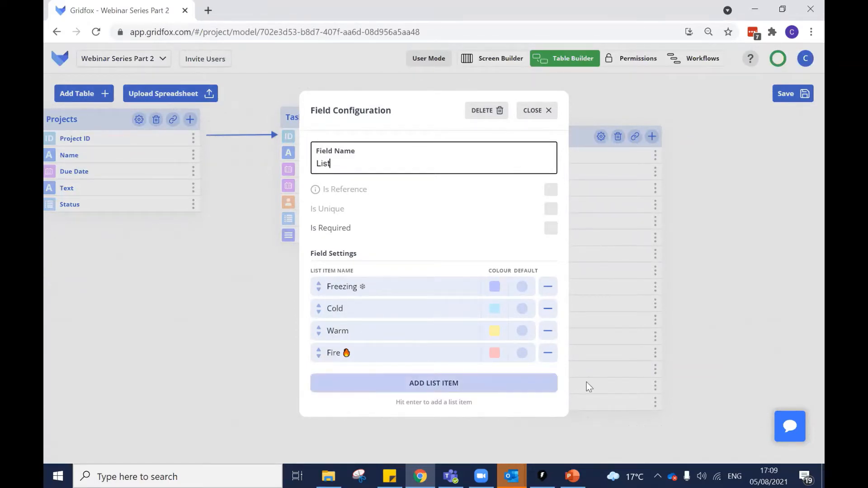
{"action": "left_click", "coordinate": [689, 245]}
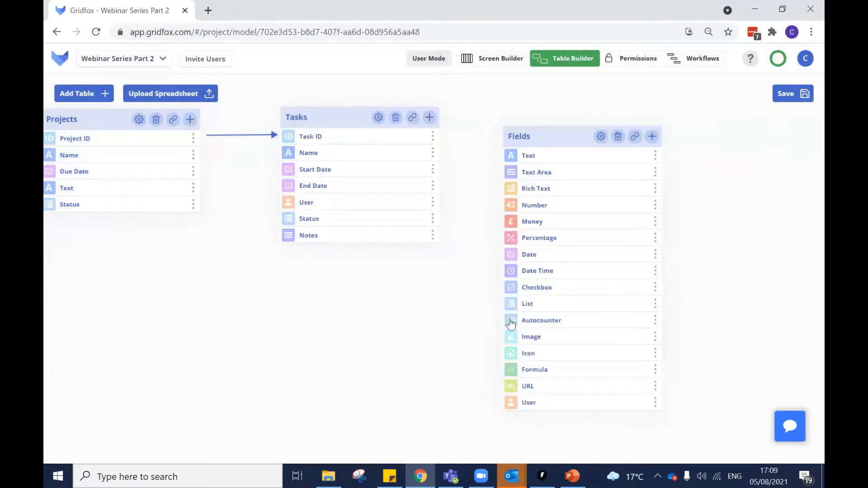
{"action": "left_click", "coordinate": [656, 323]}
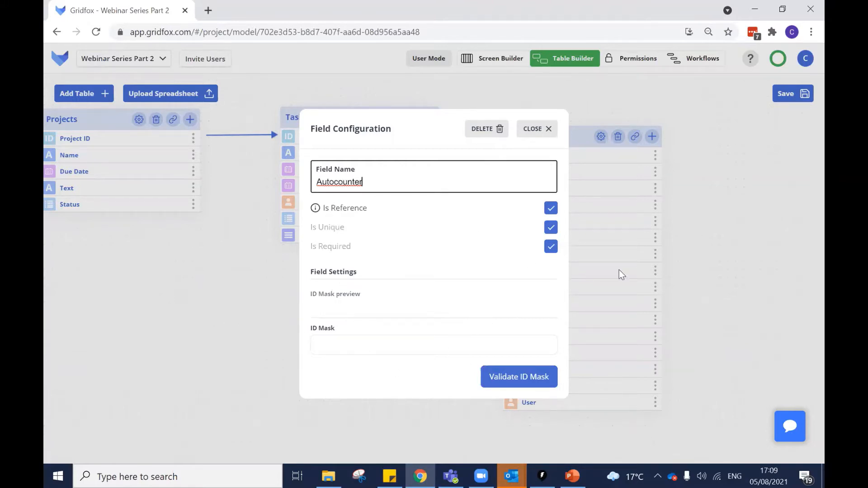
{"action": "left_click", "coordinate": [723, 238]}
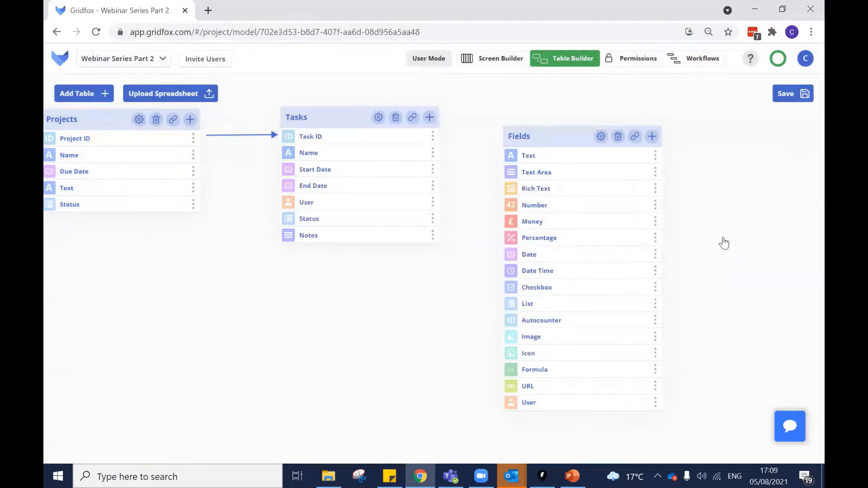
Check the configuration options of the Image and Icon fields in the Fields table
{"action": "left_click", "coordinate": [655, 337]}
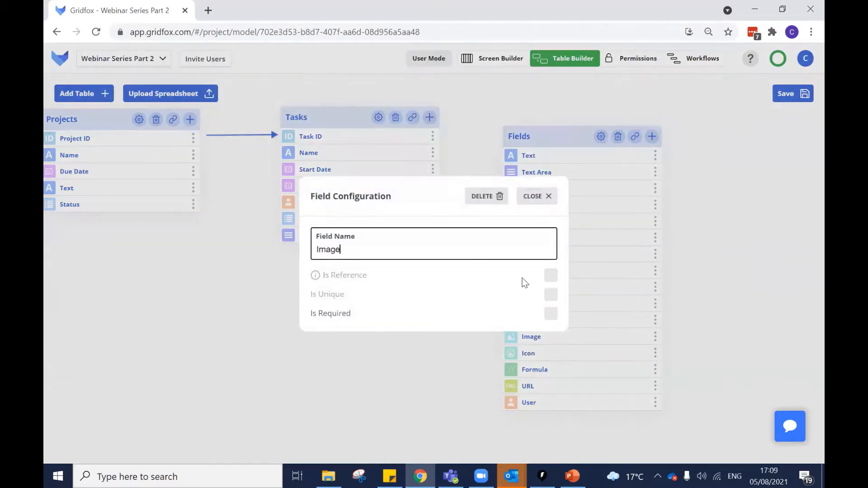
{"action": "left_click", "coordinate": [708, 270]}
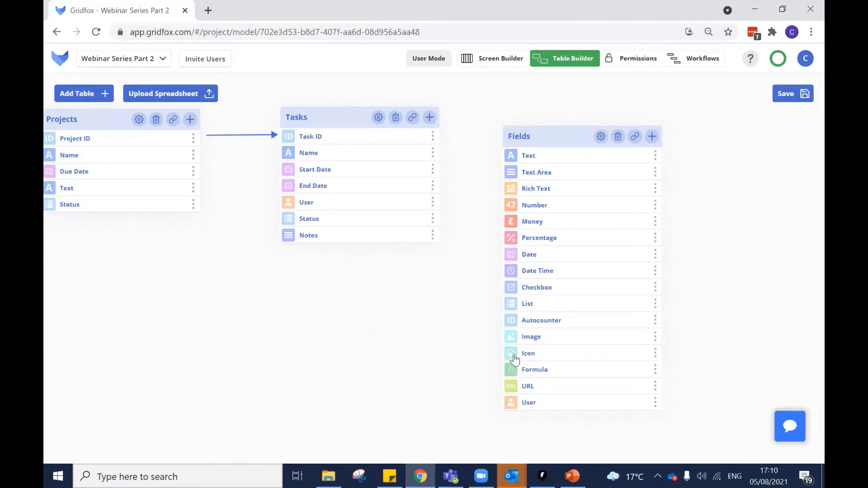
{"action": "left_click", "coordinate": [655, 353]}
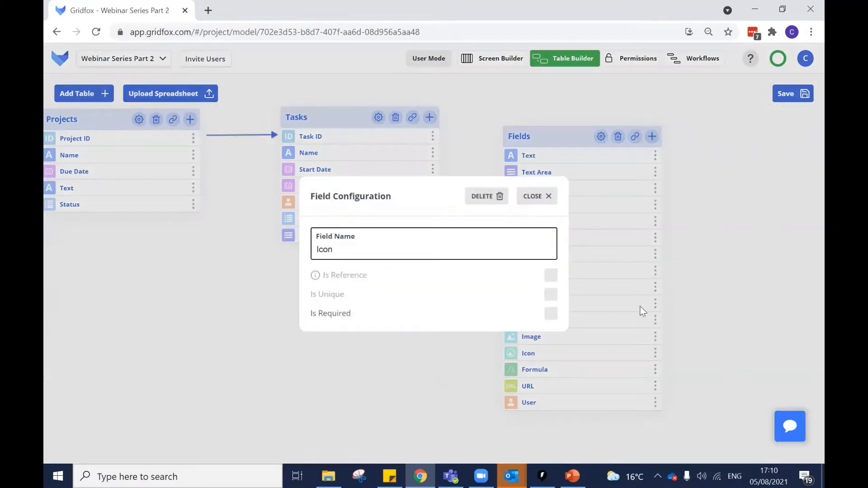
{"action": "left_click", "coordinate": [714, 287]}
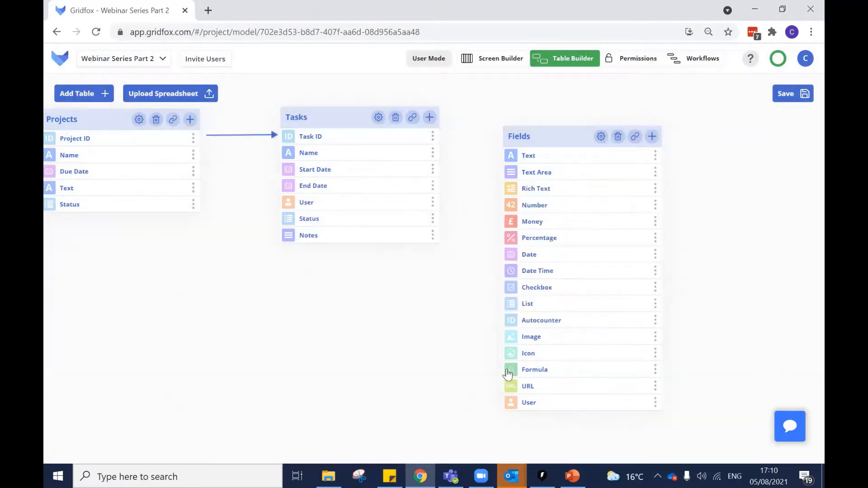
Examine the Formula field's formula setup, including its available fields, functions and operators, and close the configuration without changes
{"action": "left_click", "coordinate": [655, 374]}
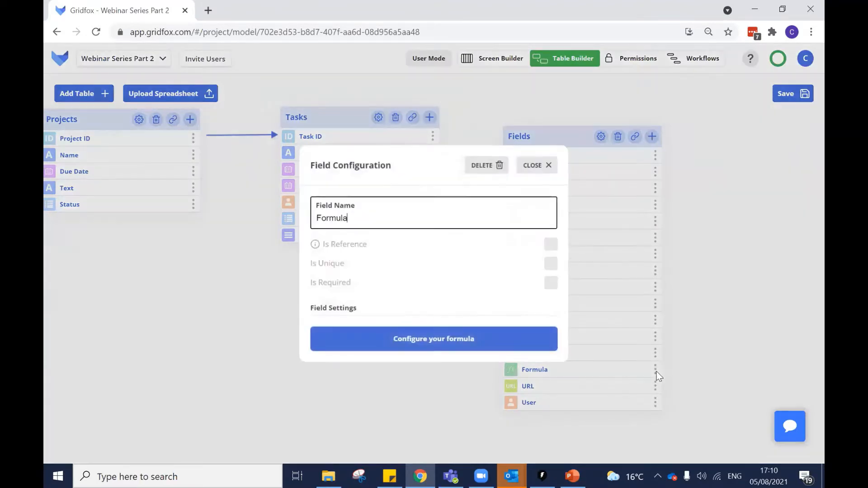
{"action": "left_click", "coordinate": [462, 346]}
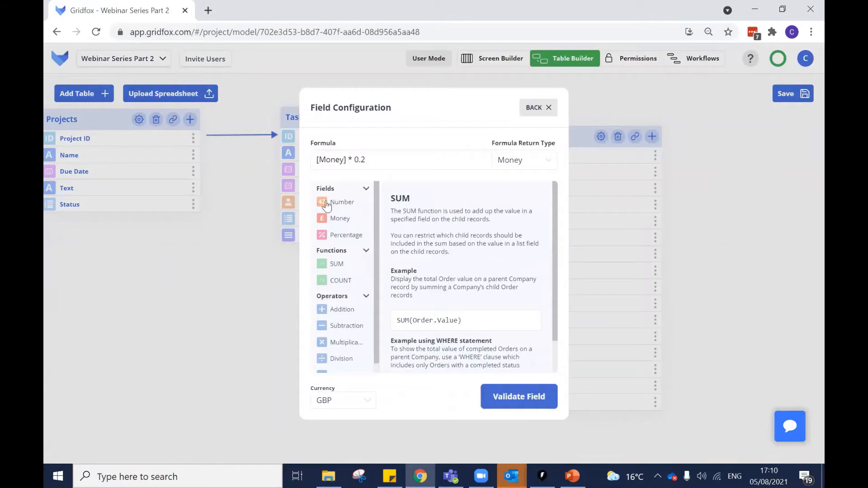
{"action": "scroll", "coordinate": [336, 257], "scroll_direction": "down", "scroll_amount": 1}
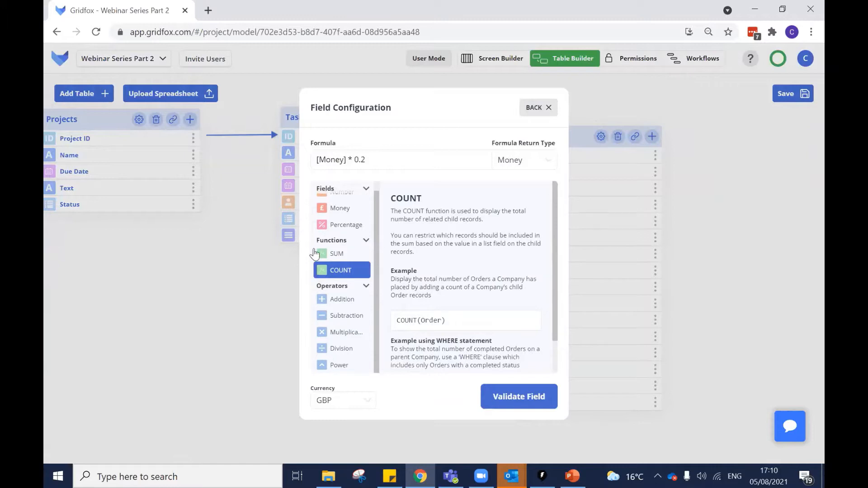
{"action": "scroll", "coordinate": [318, 244], "scroll_direction": "up", "scroll_amount": 1}
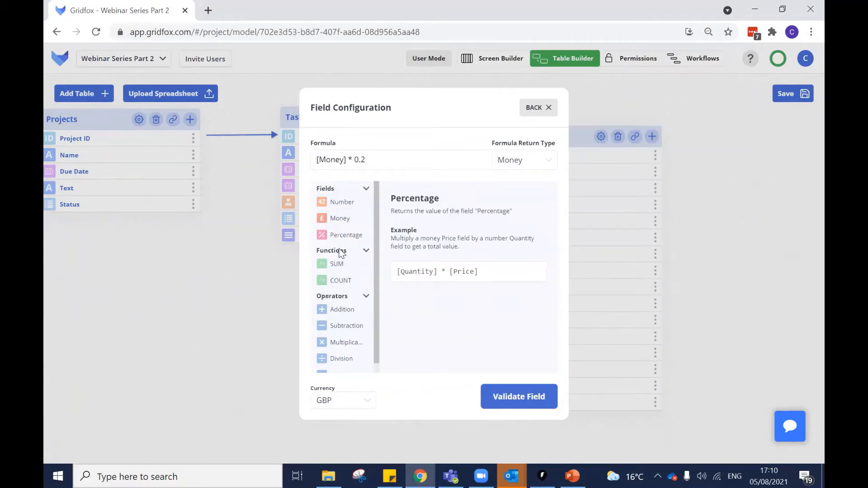
{"action": "scroll", "coordinate": [341, 259], "scroll_direction": "down", "scroll_amount": 1}
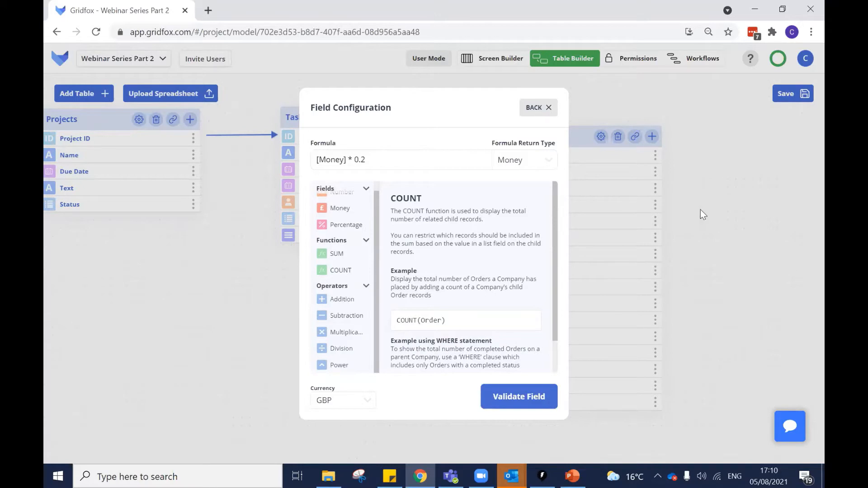
{"action": "left_click", "coordinate": [724, 212]}
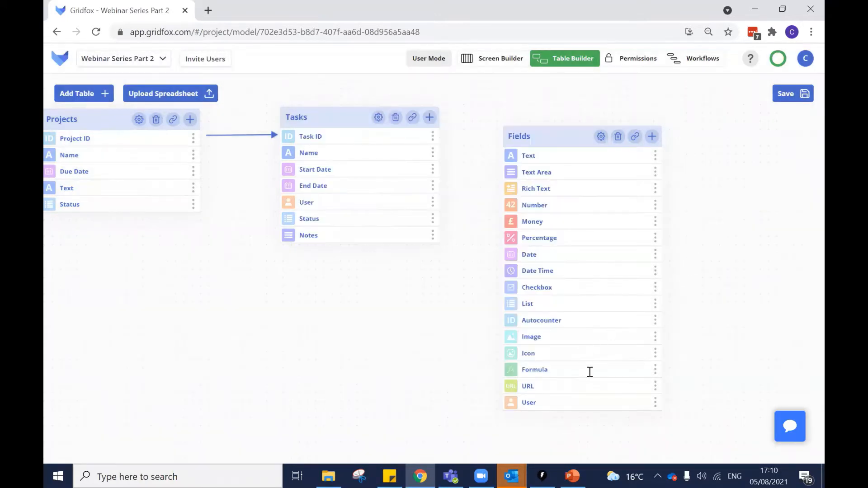
Check the configuration options of the URL field in the Fields table and close them without changes
{"action": "left_click", "coordinate": [655, 386]}
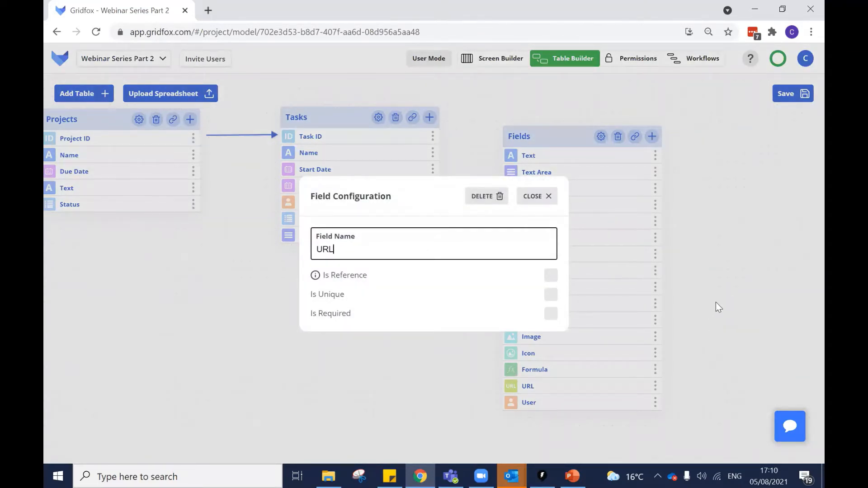
{"action": "left_click", "coordinate": [710, 246]}
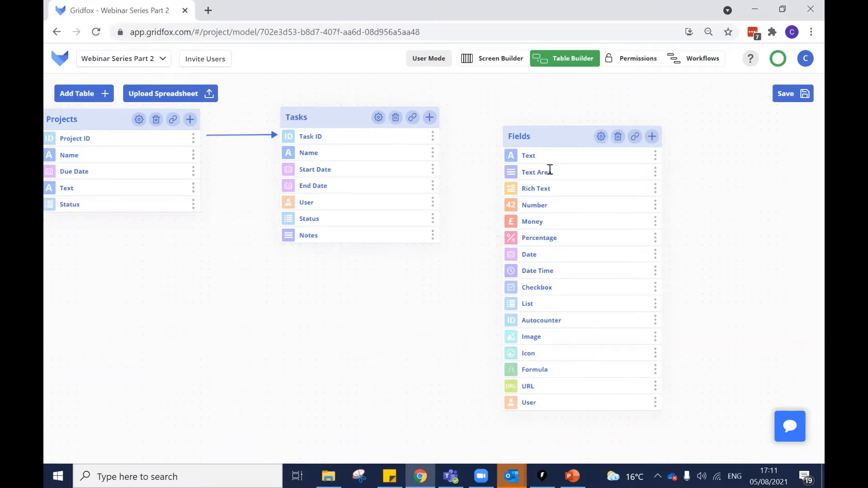
Switch to User Mode, saving the table model, and open the existing record in the Fields table
{"action": "left_click", "coordinate": [436, 63]}
{"action": "left_click", "coordinate": [512, 292]}
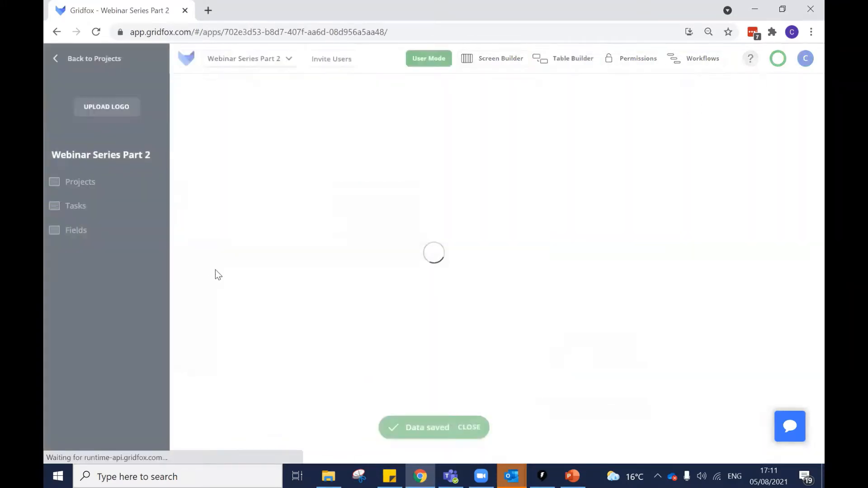
{"action": "left_click", "coordinate": [90, 232]}
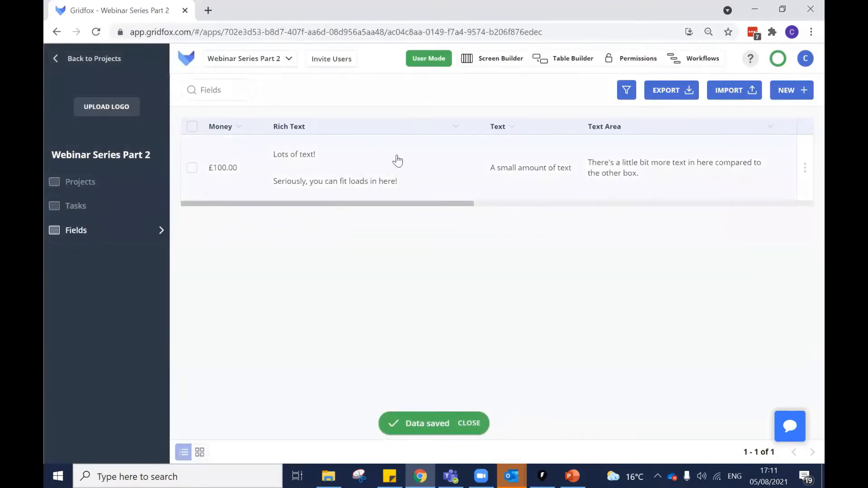
{"action": "left_click", "coordinate": [389, 167]}
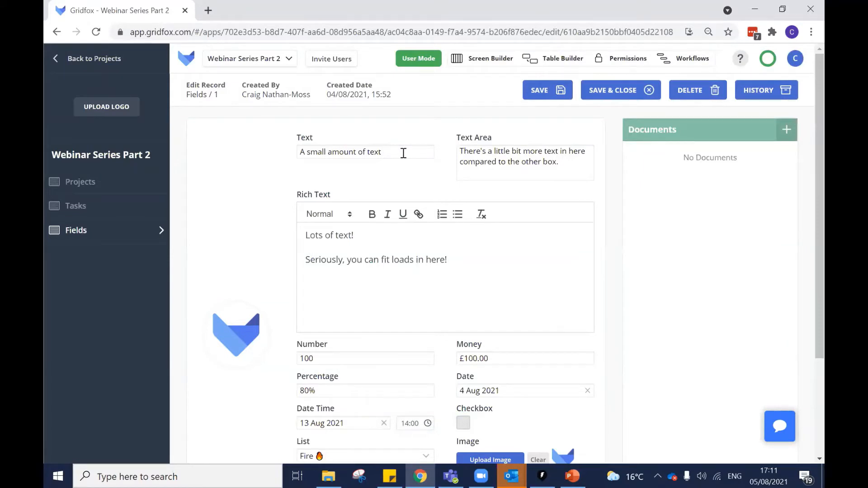
Examine the contents of the record's Text, Text Area and Rich Text fields
{"action": "left_click_drag", "start_coordinate": [402, 153], "coordinate": [286, 159]}
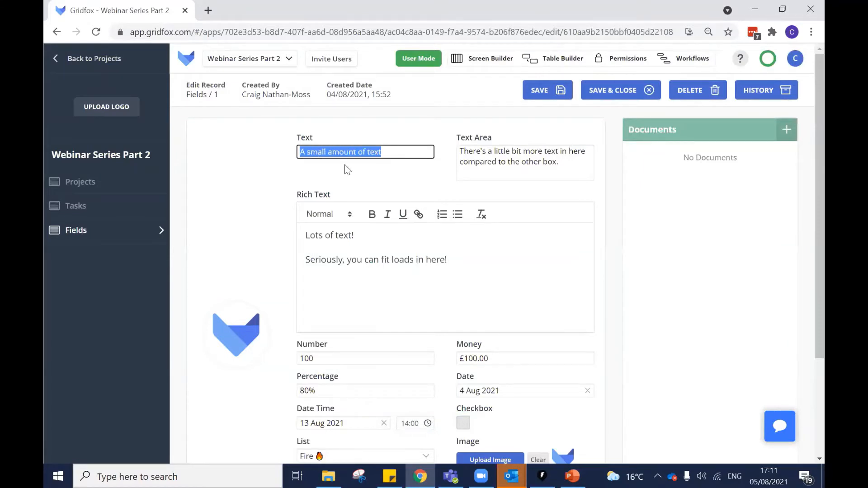
{"action": "left_click_drag", "start_coordinate": [422, 153], "coordinate": [321, 157]}
{"action": "left_click", "coordinate": [359, 167]}
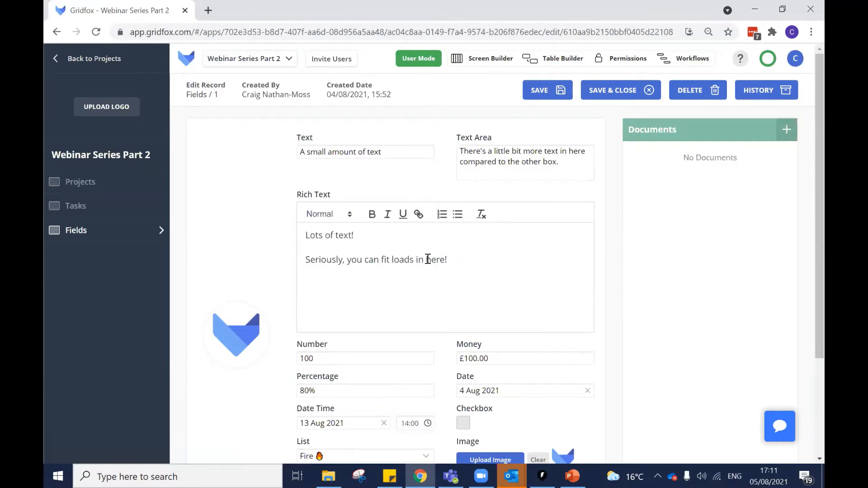
{"action": "left_click", "coordinate": [330, 198]}
Re-enter 100 in the record's Number field and try stepping the value up and back down
{"action": "scroll", "coordinate": [461, 222], "scroll_direction": "down", "scroll_amount": 3}
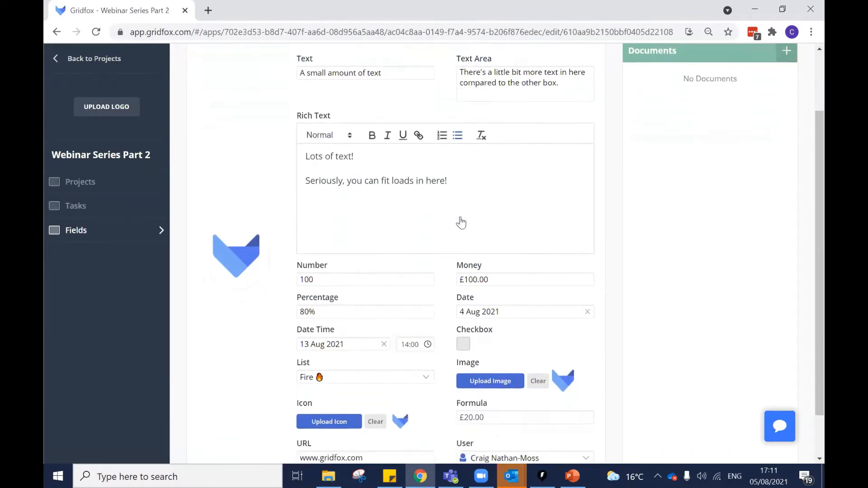
{"action": "left_click", "coordinate": [345, 225]}
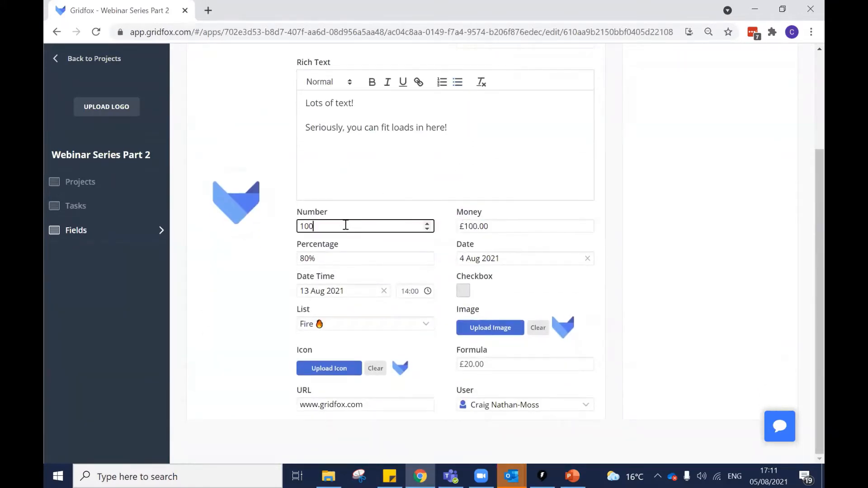
{"action": "key", "text": "BackSpace"}
{"action": "key", "text": "BackSpace"}
{"action": "key", "text": "BackSpace"}
{"action": "type", "text": "00"}
{"action": "left_click", "coordinate": [427, 225]}
{"action": "left_click", "coordinate": [426, 225]}
{"action": "left_click", "coordinate": [427, 229]}
{"action": "left_click", "coordinate": [427, 230]}
{"action": "left_click", "coordinate": [615, 192]}
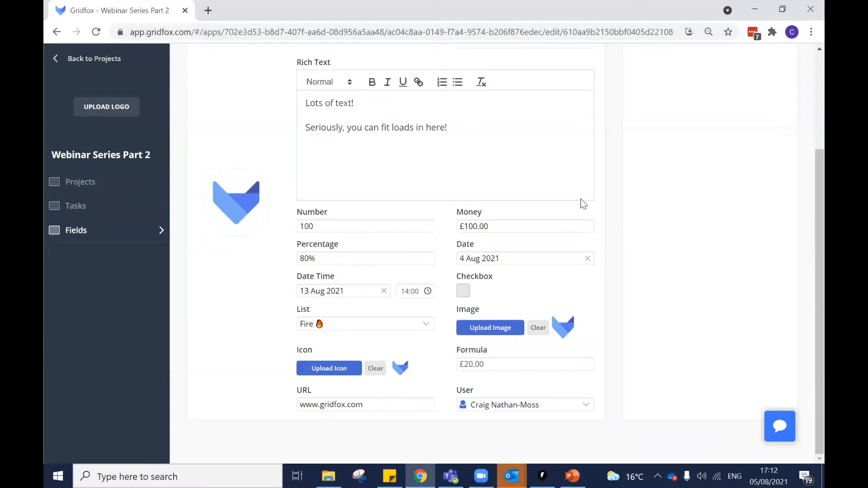
Set the record's Money field to 200 and its Percentage field to 90
{"action": "left_click", "coordinate": [509, 225]}
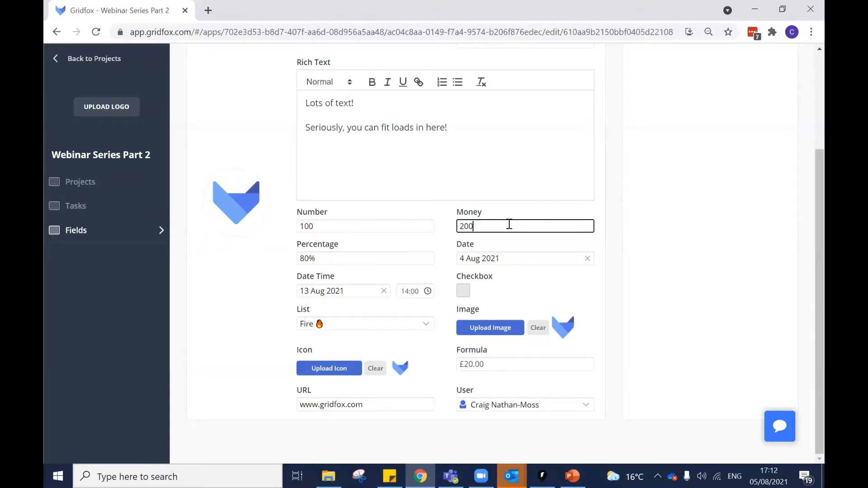
{"action": "left_click", "coordinate": [609, 240]}
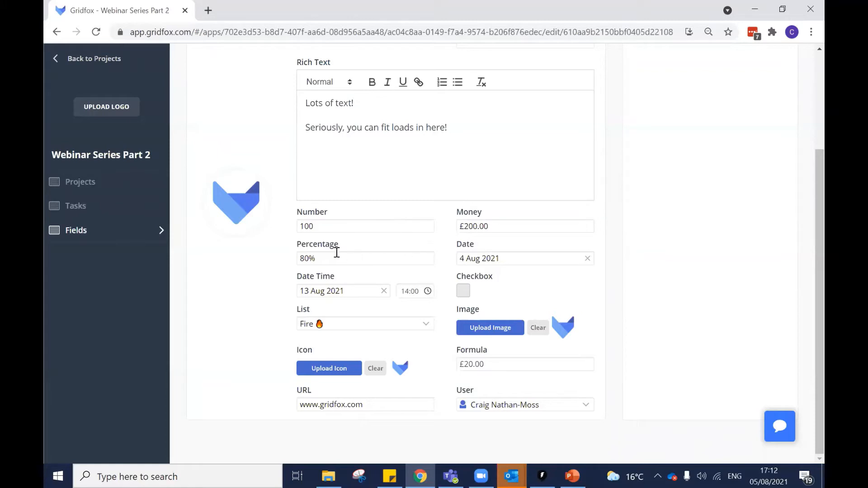
{"action": "left_click", "coordinate": [316, 257]}
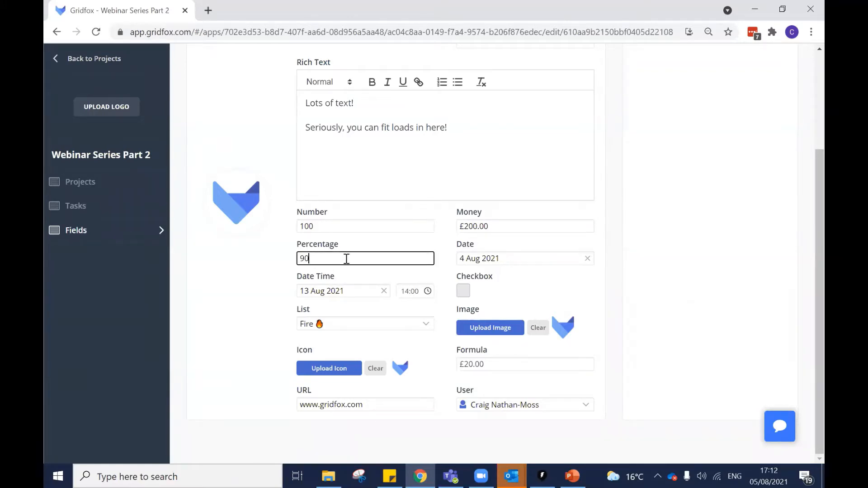
{"action": "left_click", "coordinate": [239, 274]}
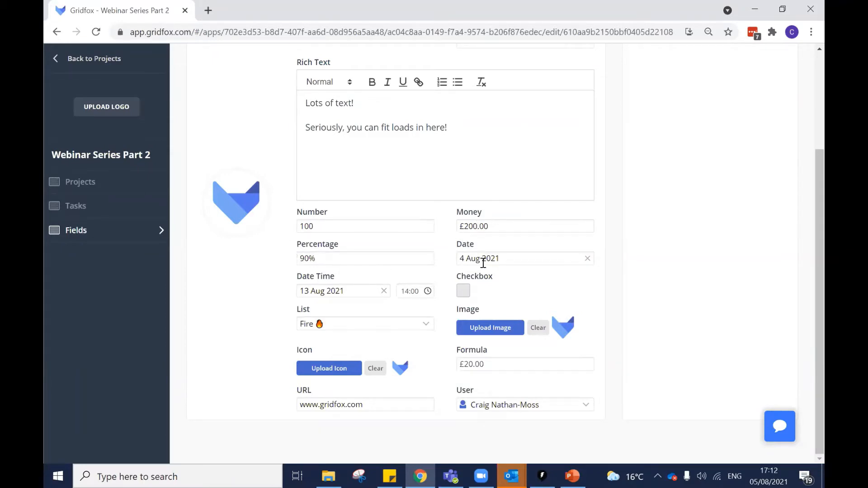
Set the record's Date field to 5 Aug 2021
{"action": "left_click", "coordinate": [506, 258]}
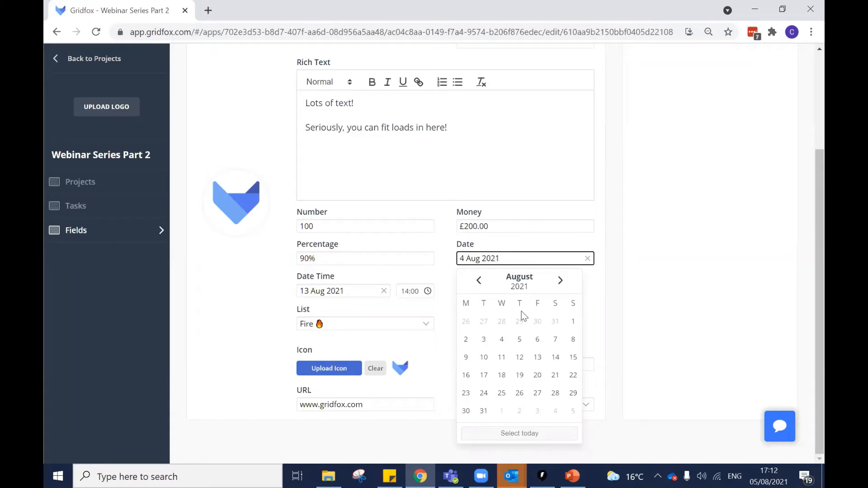
{"action": "left_click", "coordinate": [519, 340]}
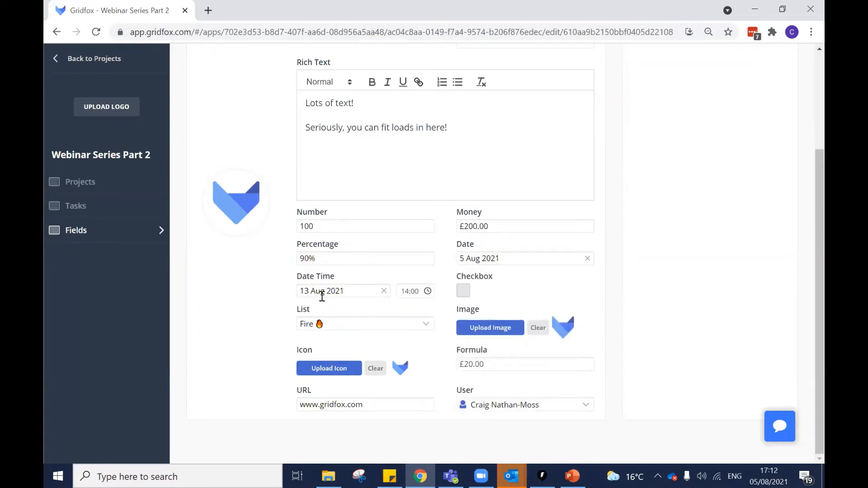
Examine the Date Time field's calendar and its hour and minute choices without changing the value
{"action": "left_click", "coordinate": [338, 291]}
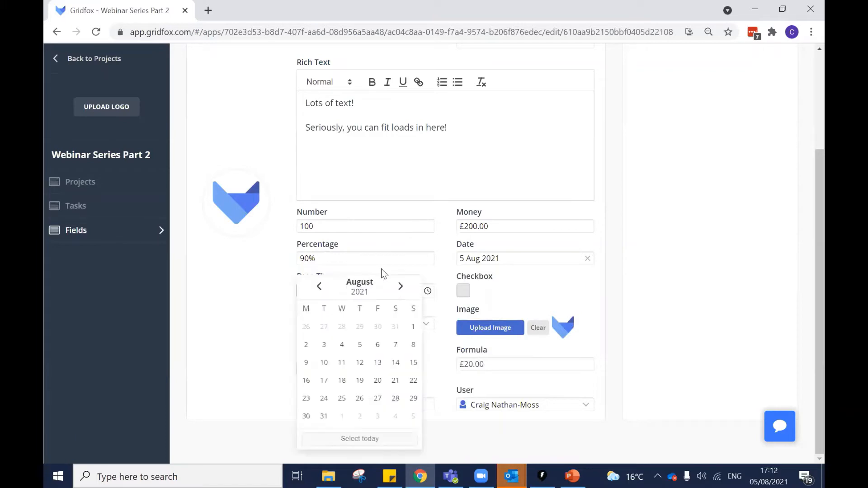
{"action": "left_click", "coordinate": [434, 273]}
{"action": "left_click", "coordinate": [412, 291]}
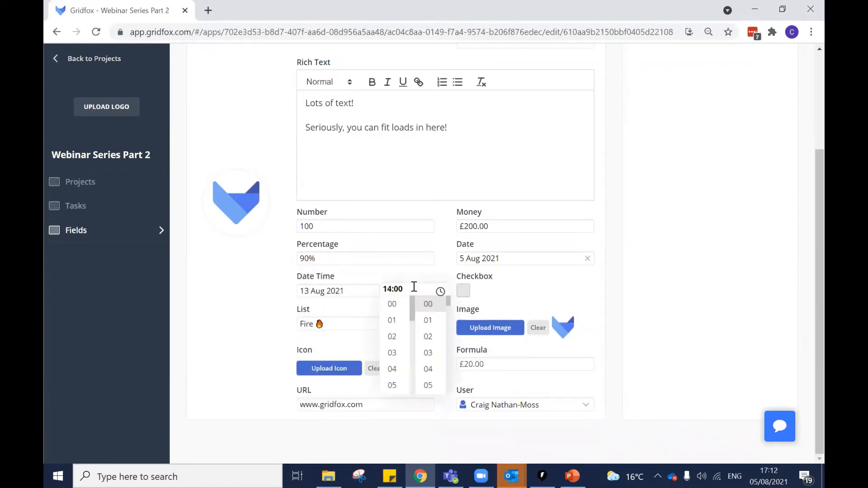
{"action": "scroll", "coordinate": [397, 334], "scroll_direction": "down", "scroll_amount": 4}
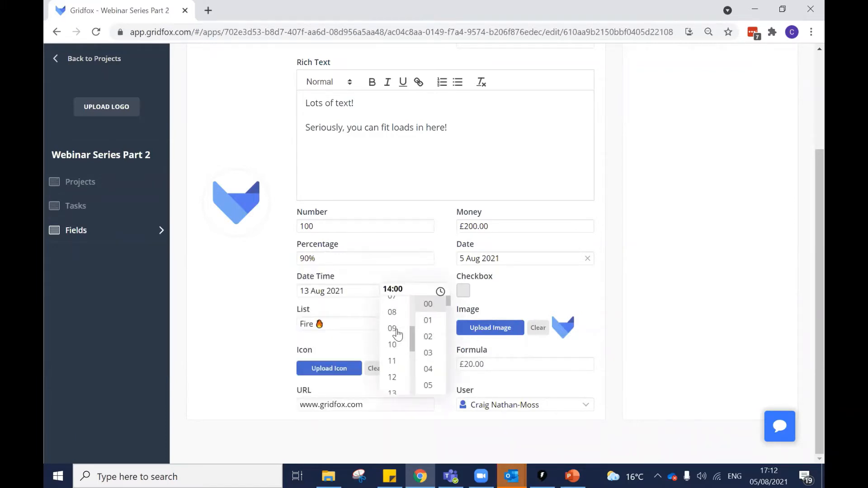
{"action": "left_click", "coordinate": [560, 294]}
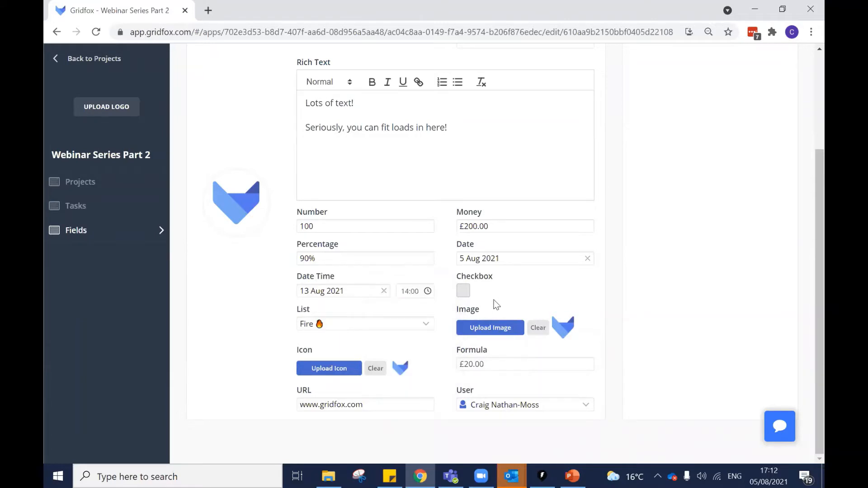
Toggle the Checkbox field on and off, and check the List field's options while keeping Fire selected
{"action": "left_click", "coordinate": [464, 291]}
{"action": "left_click", "coordinate": [464, 291]}
{"action": "left_click", "coordinate": [465, 296]}
{"action": "left_click", "coordinate": [465, 296]}
{"action": "left_click", "coordinate": [336, 326]}
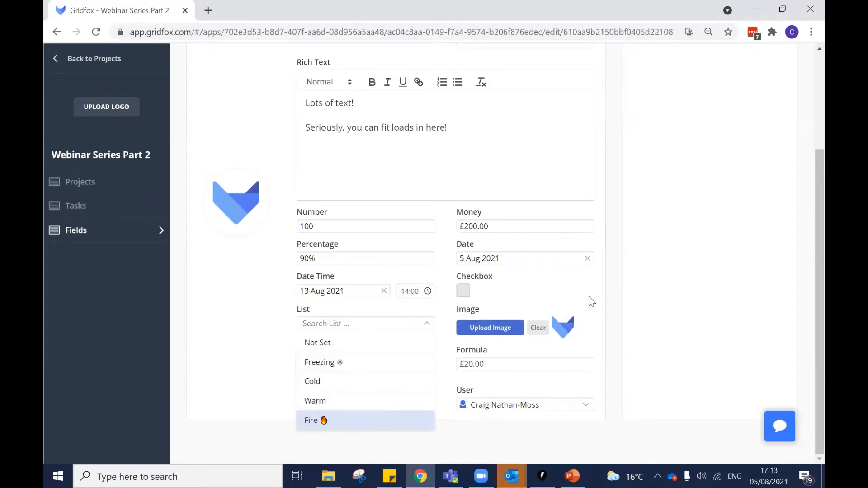
{"action": "key", "text": "Return"}
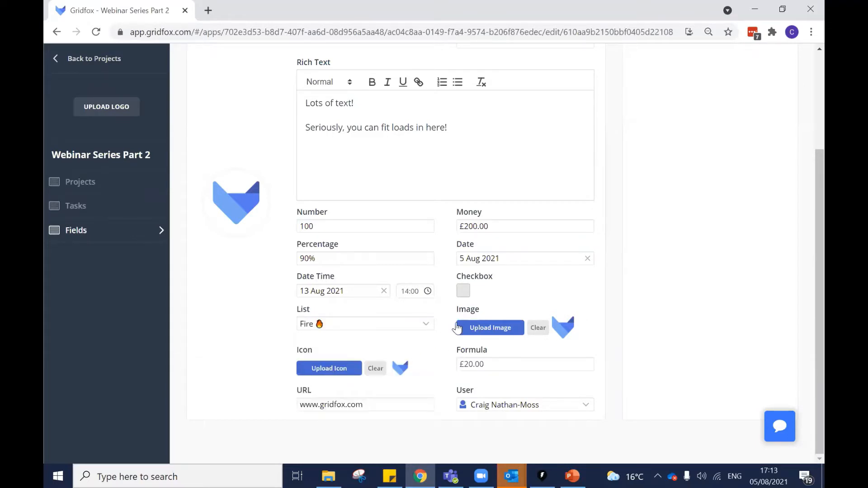
Save and close the record, and review its values across the remaining columns of the Fields table
{"action": "scroll", "coordinate": [540, 293], "scroll_direction": "up", "scroll_amount": 3}
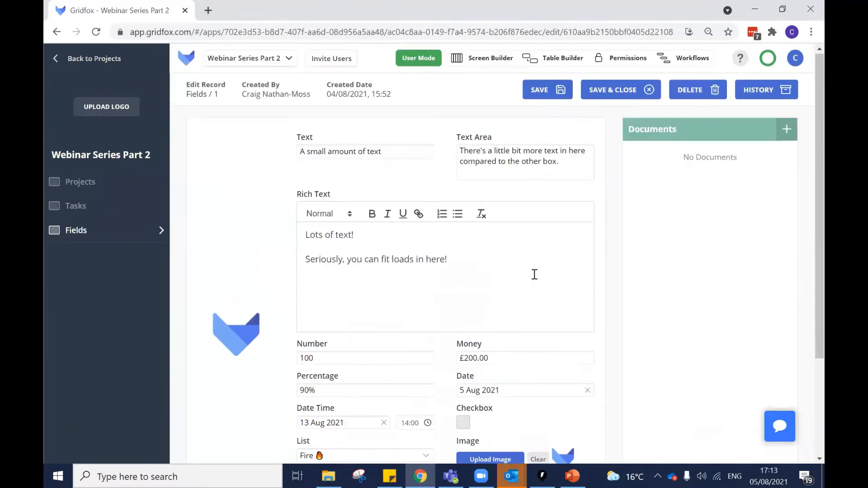
{"action": "left_click", "coordinate": [597, 91]}
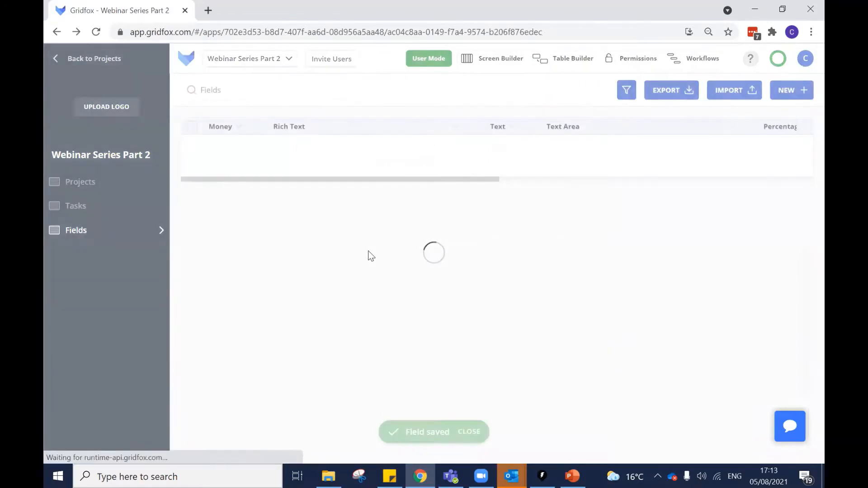
{"action": "left_click_drag", "start_coordinate": [302, 204], "coordinate": [408, 205]}
{"action": "left_click_drag", "start_coordinate": [513, 218], "coordinate": [614, 223]}
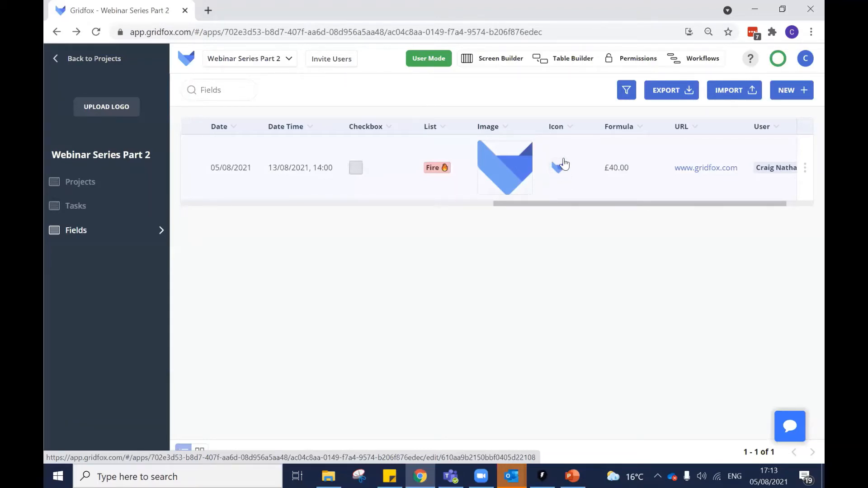
Reopen the record to examine its Image, Icon and Formula fields, and save and close it
{"action": "left_click", "coordinate": [443, 189]}
{"action": "scroll", "coordinate": [476, 321], "scroll_direction": "down", "scroll_amount": 3}
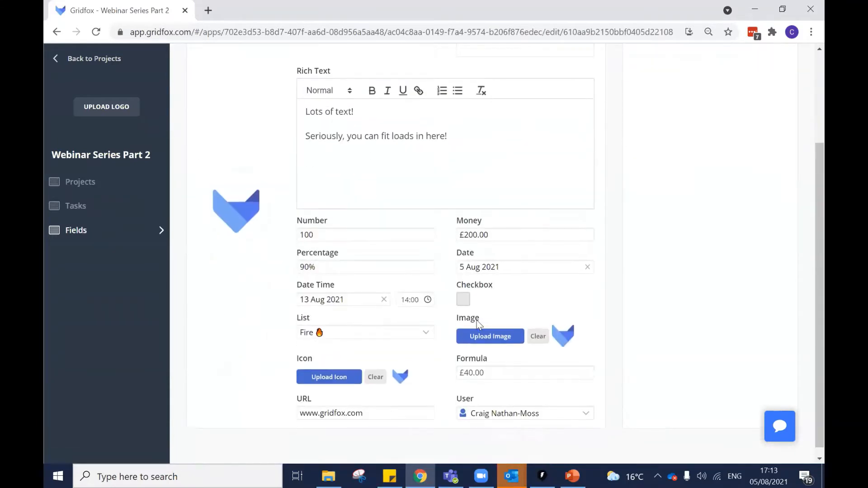
{"action": "left_click", "coordinate": [489, 367]}
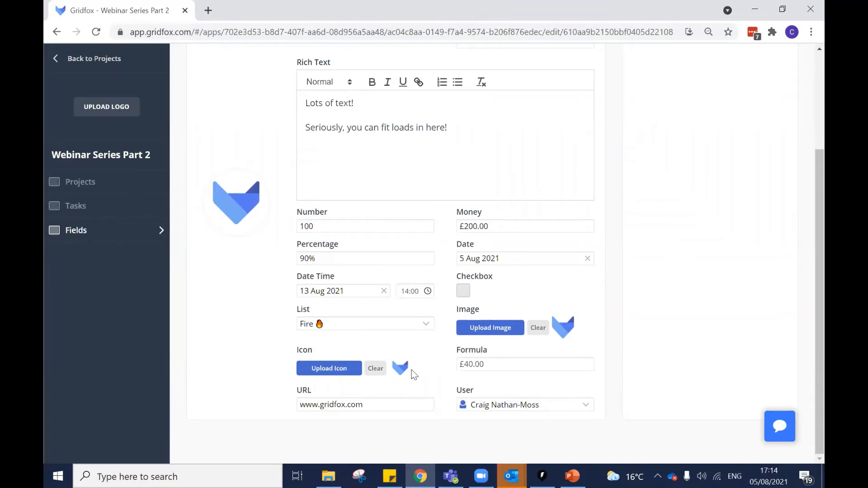
{"action": "scroll", "coordinate": [638, 239], "scroll_direction": "up", "scroll_amount": 3}
{"action": "left_click", "coordinate": [613, 90]}
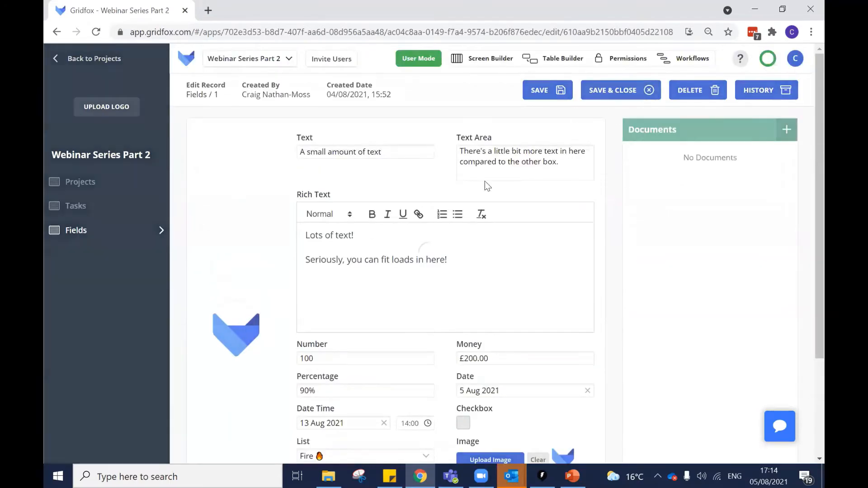
{"action": "left_click_drag", "start_coordinate": [318, 205], "coordinate": [726, 225]}
{"action": "left_click", "coordinate": [650, 168]}
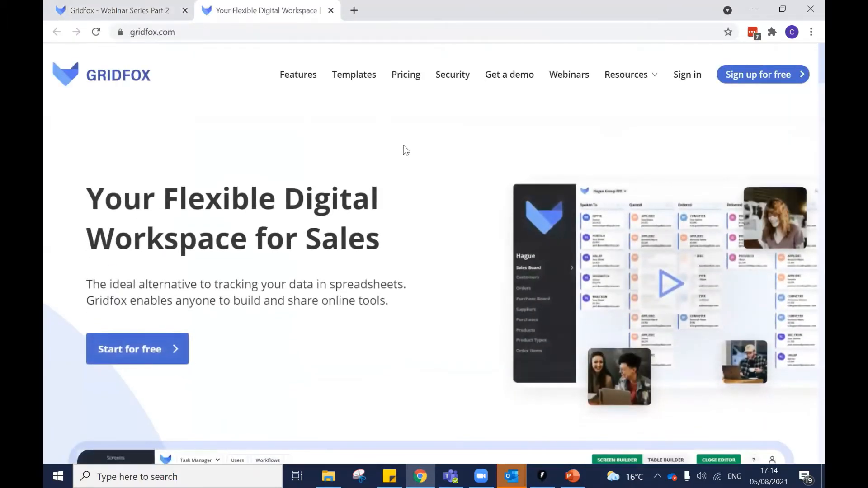
{"action": "left_click", "coordinate": [565, 80]}
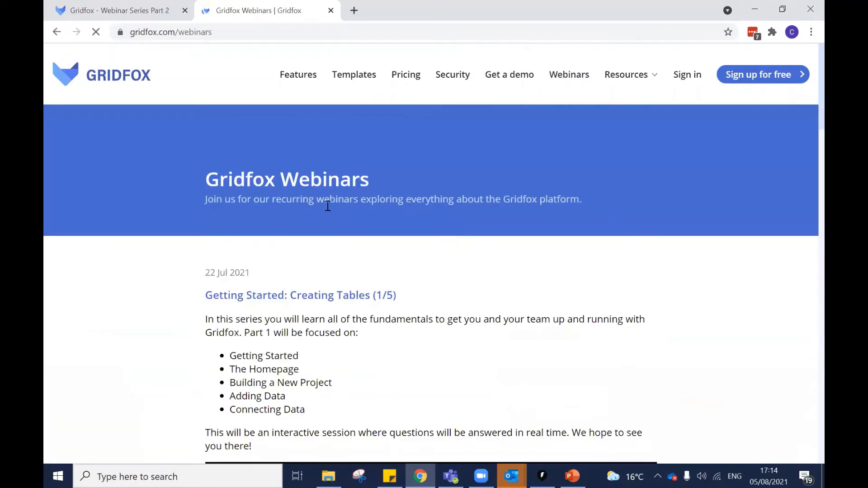
{"action": "scroll", "coordinate": [321, 199], "scroll_direction": "down", "scroll_amount": 4}
{"action": "scroll", "coordinate": [403, 245], "scroll_direction": "down", "scroll_amount": 10}
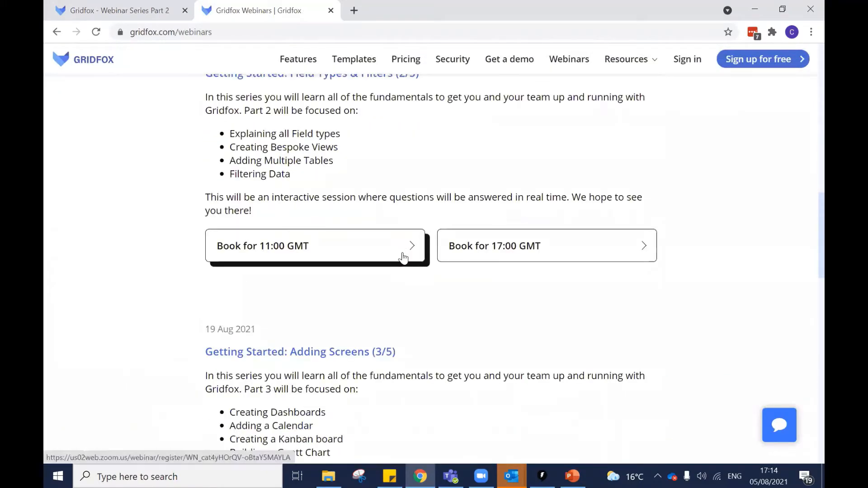
{"action": "scroll", "coordinate": [403, 256], "scroll_direction": "up", "scroll_amount": 15}
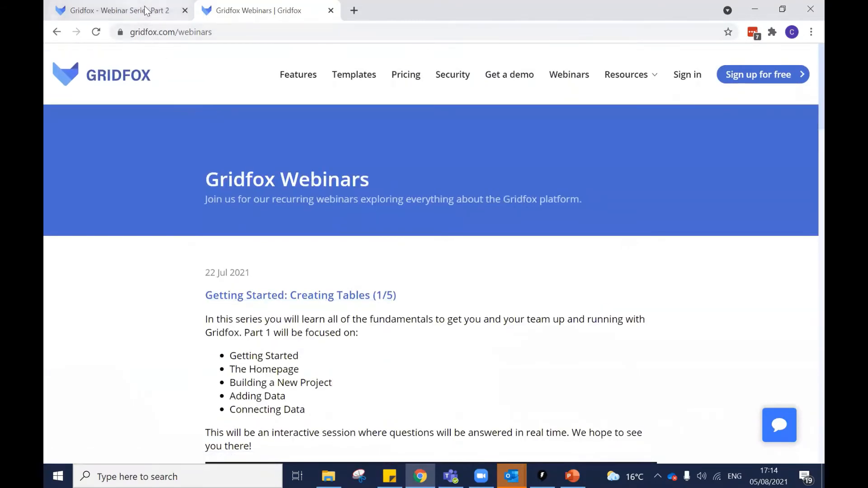
Return to the Webinar Series Part 2 project and open the Fields table in the Screen Builder
{"action": "left_click", "coordinate": [144, 13]}
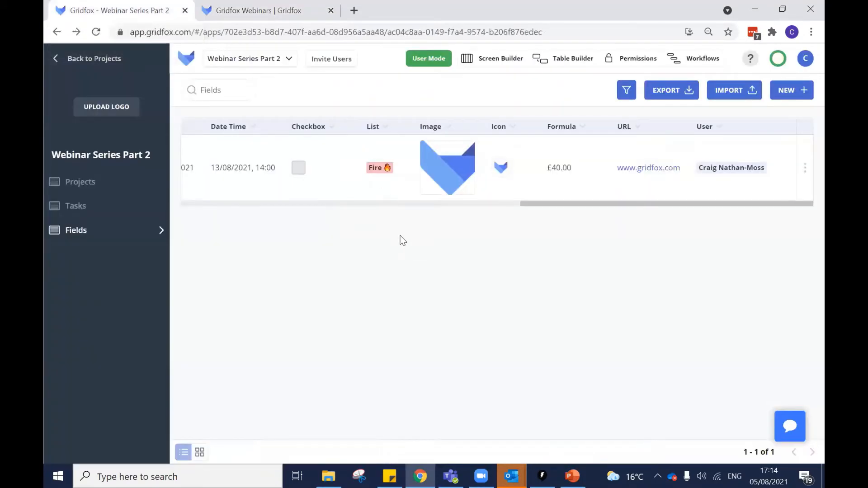
{"action": "left_click_drag", "start_coordinate": [539, 205], "coordinate": [193, 217]}
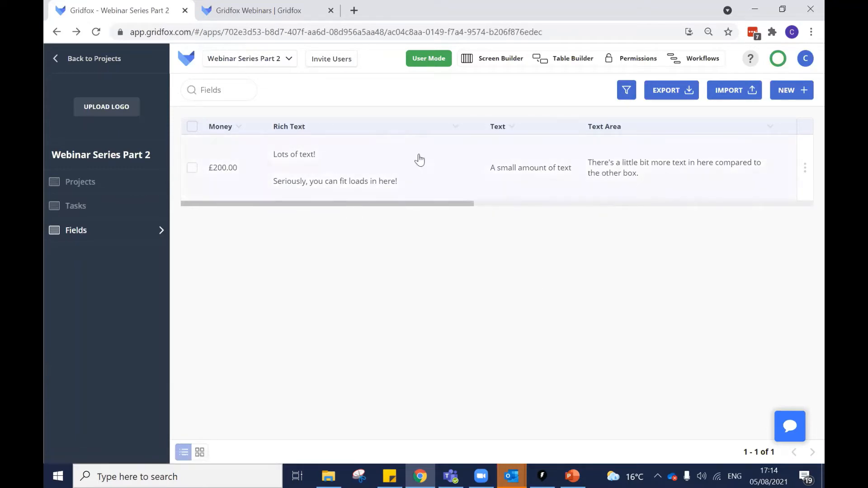
{"action": "left_click", "coordinate": [493, 60]}
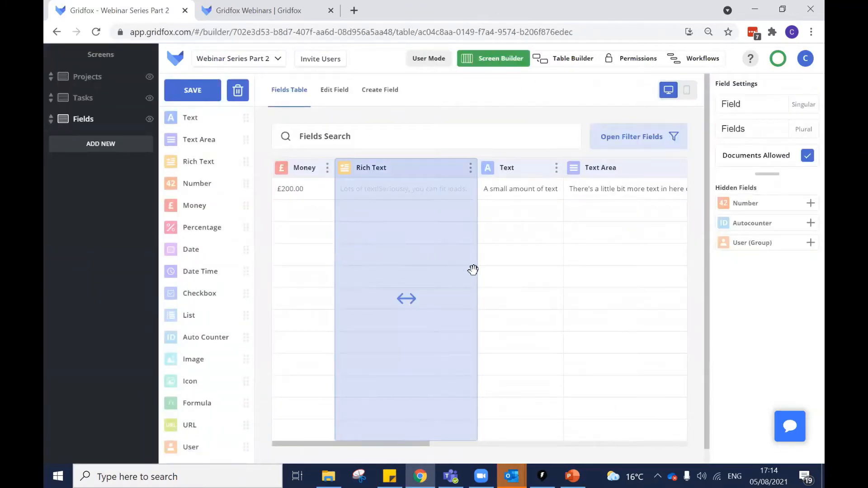
Review the Fields Table, Edit Field and Create Field layouts in the Screen Builder, comparing the table with its User Mode view
{"action": "left_click", "coordinate": [286, 97]}
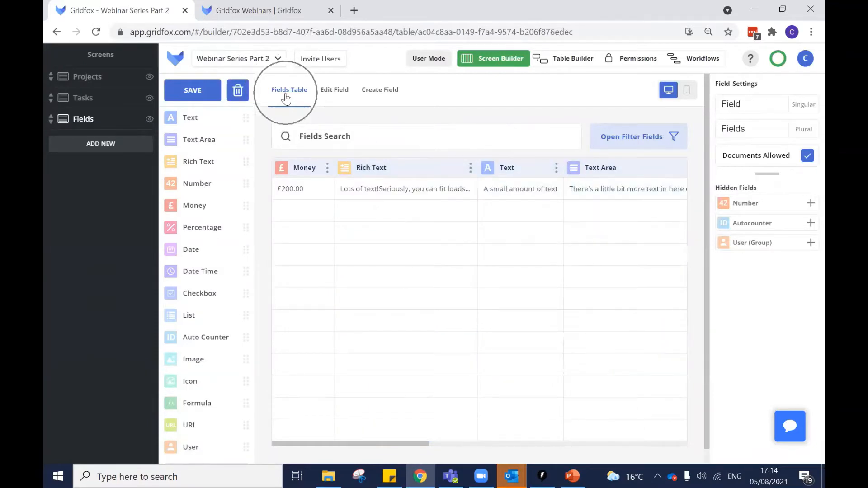
{"action": "key", "text": "ctrl"}
{"action": "key", "text": "ctrl"}
{"action": "key", "text": "ctrl"}
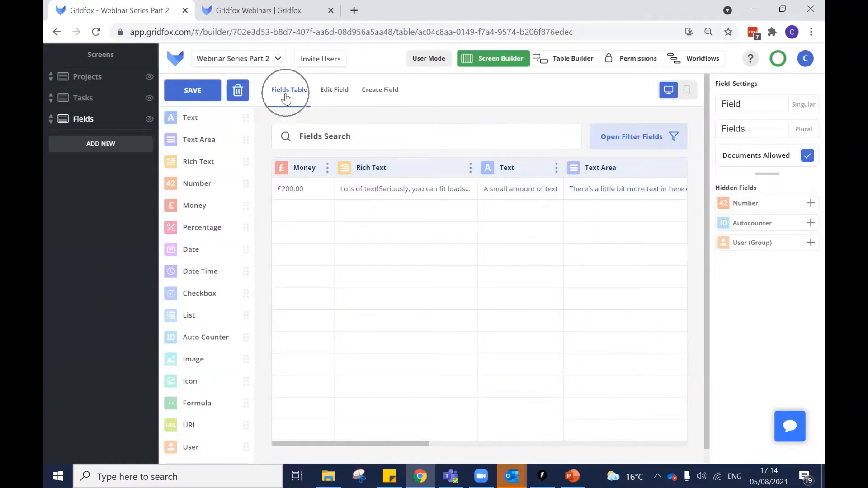
{"action": "left_click", "coordinate": [410, 61]}
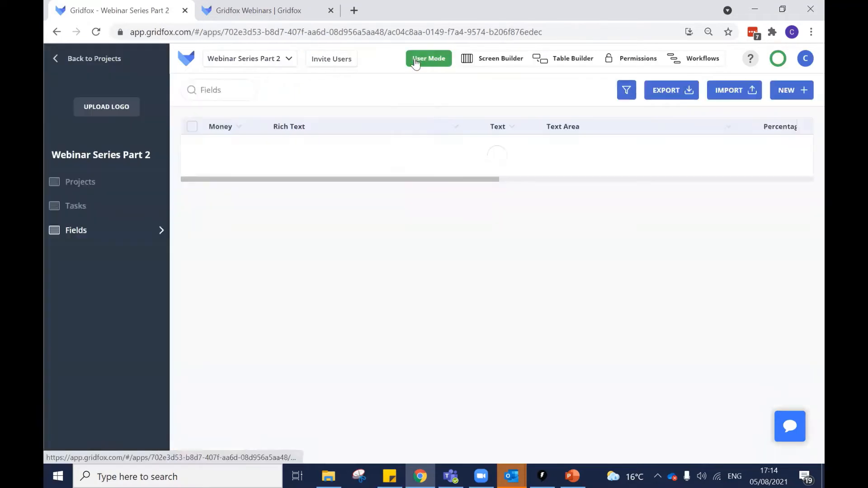
{"action": "left_click", "coordinate": [488, 58]}
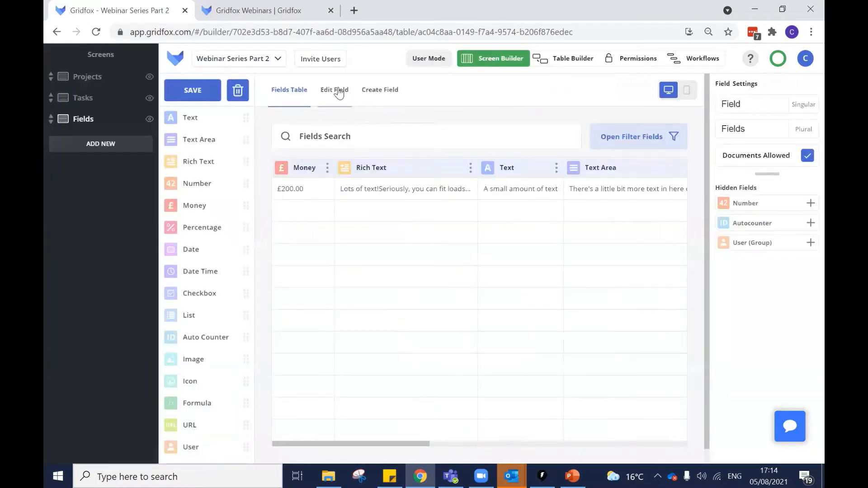
{"action": "left_click", "coordinate": [339, 93]}
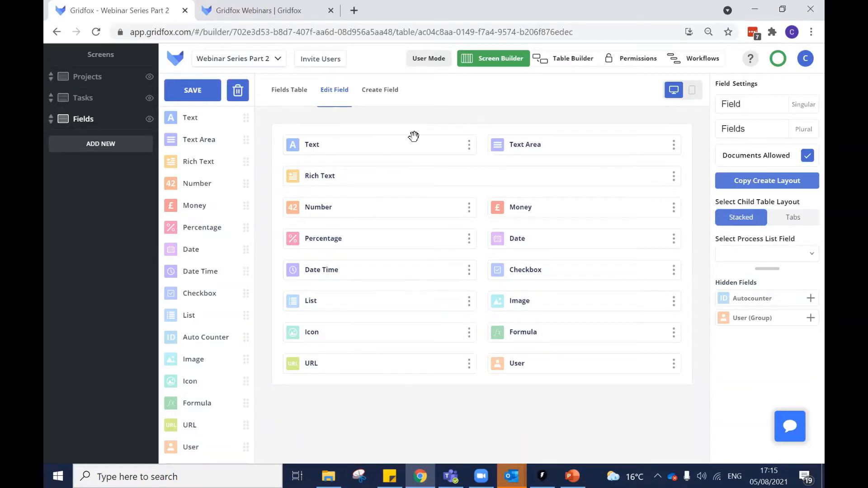
{"action": "left_click", "coordinate": [378, 93]}
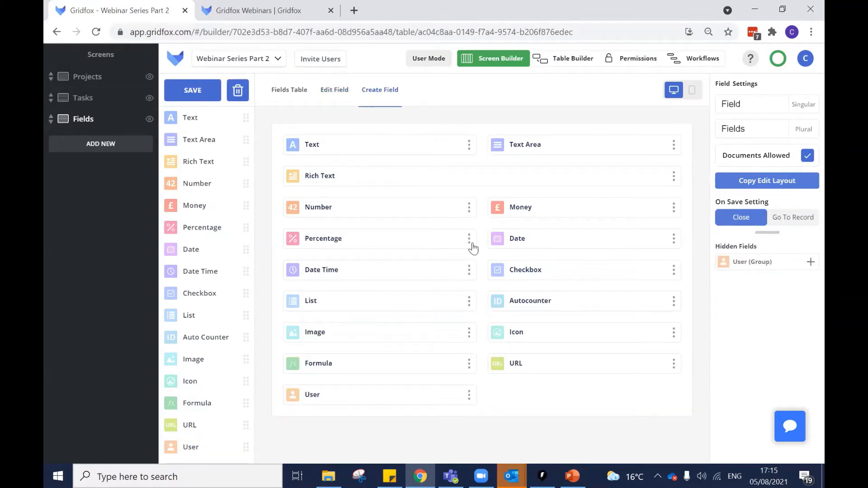
In the Fields Table layout, move the Money column after Rich Text and move Rich Text to the hidden fields
{"action": "left_click", "coordinate": [295, 95]}
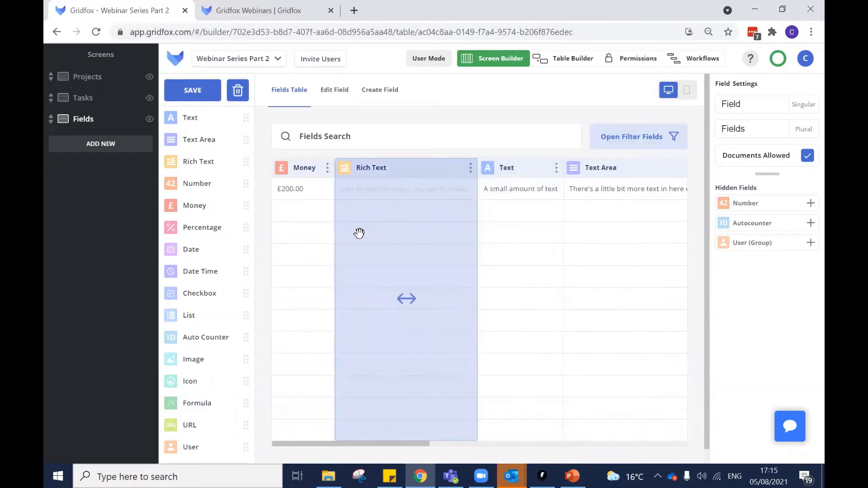
{"action": "left_click_drag", "start_coordinate": [306, 229], "coordinate": [469, 213]}
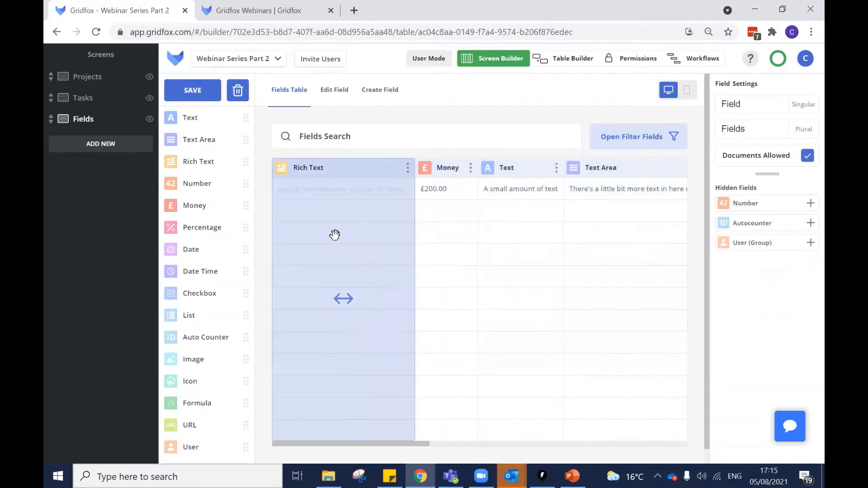
{"action": "left_click_drag", "start_coordinate": [327, 210], "coordinate": [751, 214]}
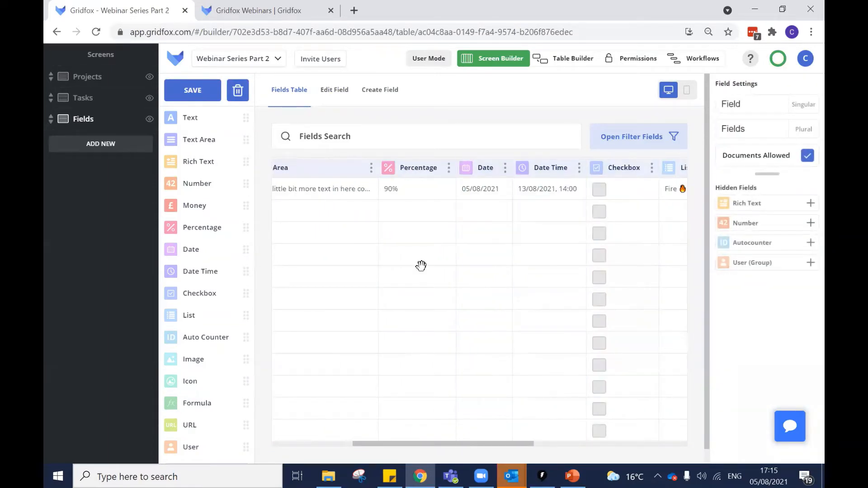
Save the table layout, check the Fields table in User Mode and return to the Screen Builder
{"action": "left_click", "coordinate": [192, 90]}
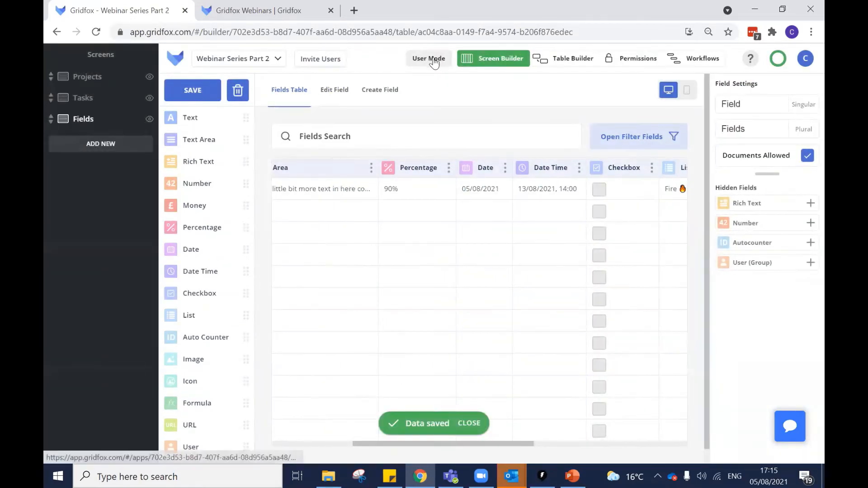
{"action": "left_click", "coordinate": [428, 60]}
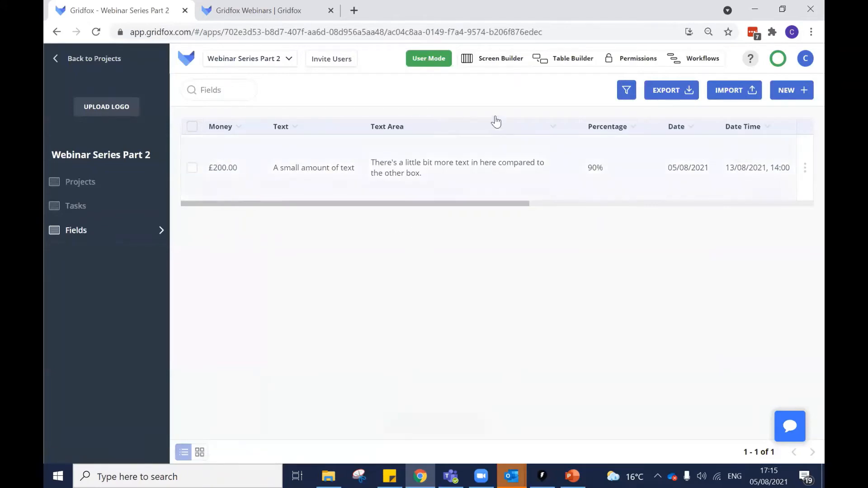
{"action": "left_click", "coordinate": [497, 62]}
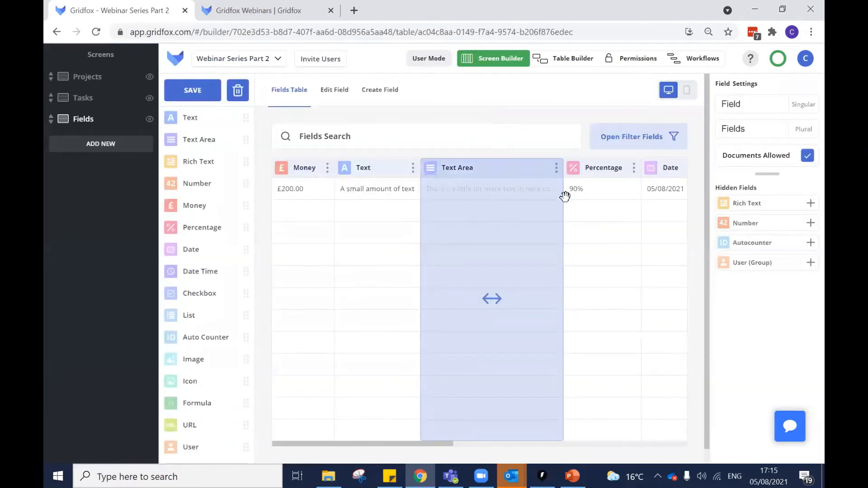
In the Edit Field layout, hide the Money field and move the Formula field to the end of the form
{"action": "left_click", "coordinate": [330, 93]}
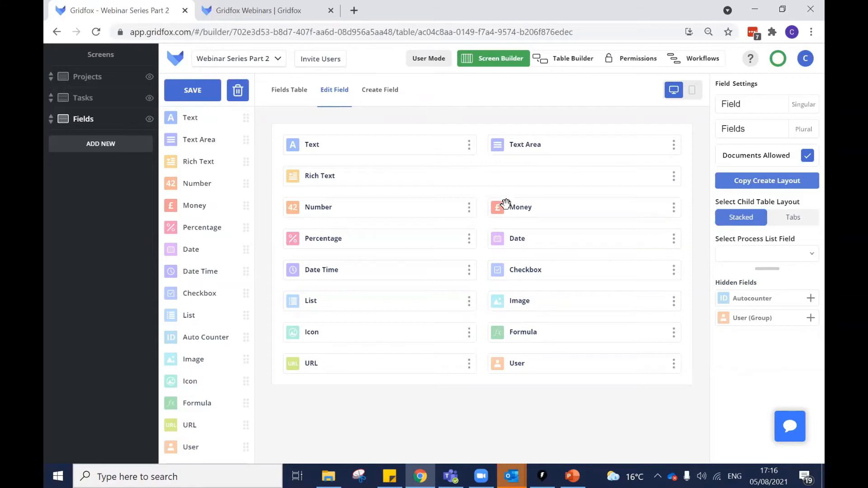
{"action": "left_click_drag", "start_coordinate": [500, 210], "coordinate": [751, 239]}
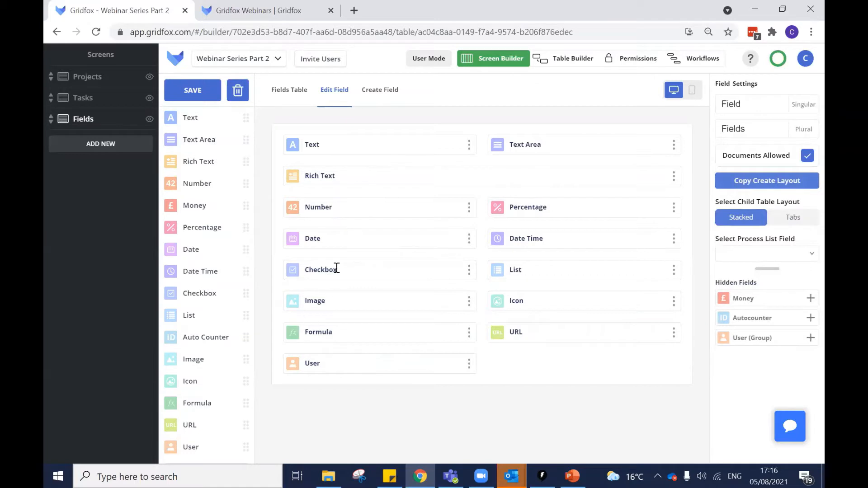
{"action": "left_click_drag", "start_coordinate": [296, 333], "coordinate": [528, 362]}
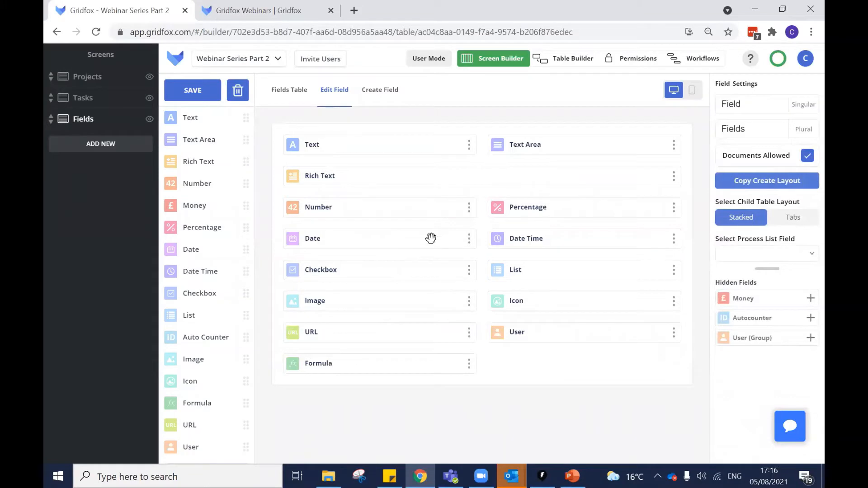
Examine the Create Field and Edit Field layouts and the options for copying one layout to the other
{"action": "left_click", "coordinate": [387, 102]}
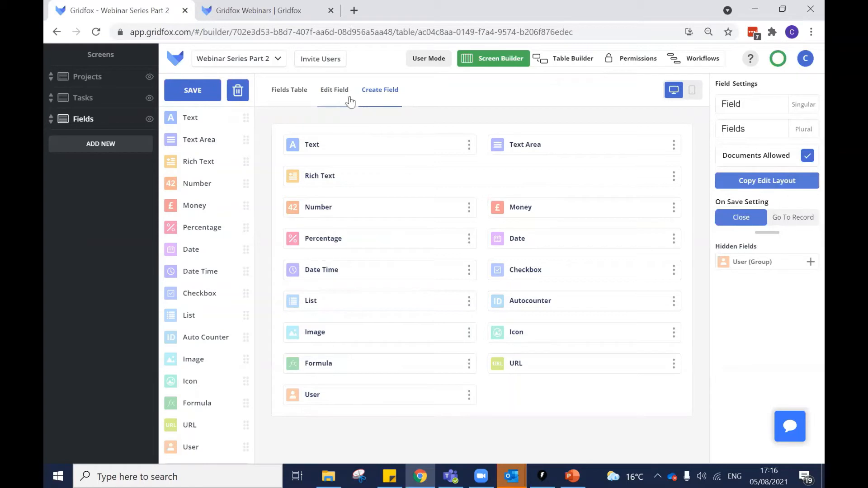
{"action": "left_click", "coordinate": [747, 190]}
{"action": "key", "text": "ctrl"}
{"action": "key", "text": "ctrl"}
{"action": "key", "text": "ctrl"}
{"action": "key", "text": "ctrl"}
{"action": "left_click", "coordinate": [334, 90]}
{"action": "key", "text": "ctrl"}
{"action": "key", "text": "ctrl"}
{"action": "key", "text": "ctrl"}
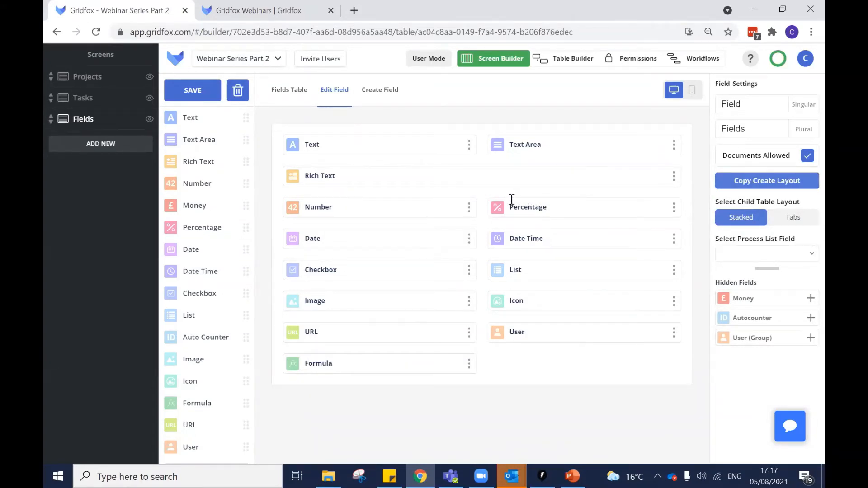
Check the Edit Field layout in mobile view, switch back to desktop view and save it
{"action": "left_click", "coordinate": [692, 92]}
{"action": "left_click", "coordinate": [695, 92]}
{"action": "left_click", "coordinate": [695, 93]}
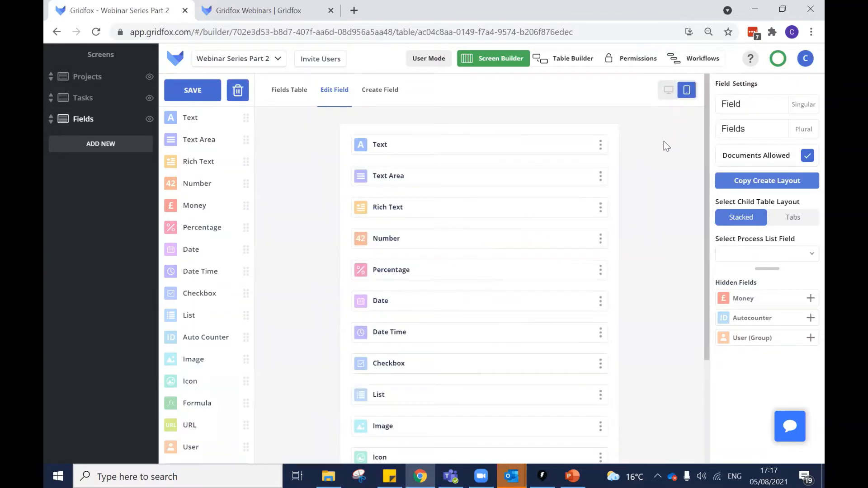
{"action": "scroll", "coordinate": [646, 161], "scroll_direction": "down", "scroll_amount": 3}
{"action": "scroll", "coordinate": [647, 162], "scroll_direction": "up", "scroll_amount": 3}
{"action": "left_click", "coordinate": [668, 90]}
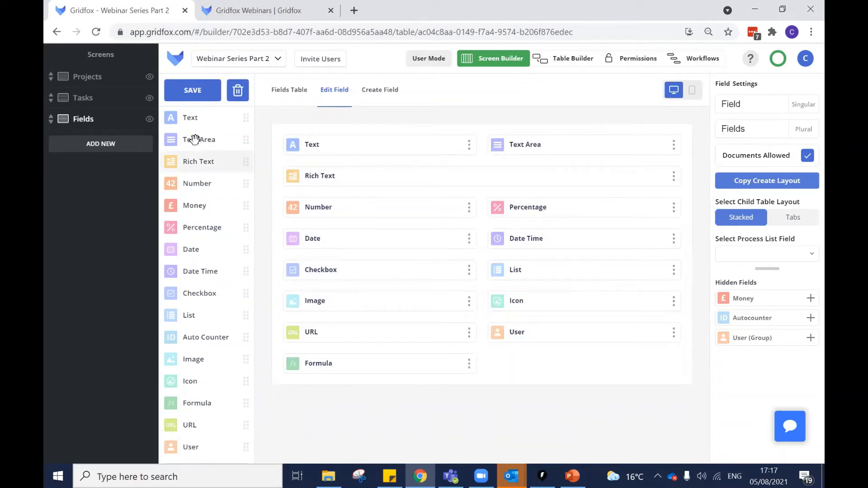
{"action": "left_click", "coordinate": [202, 100]}
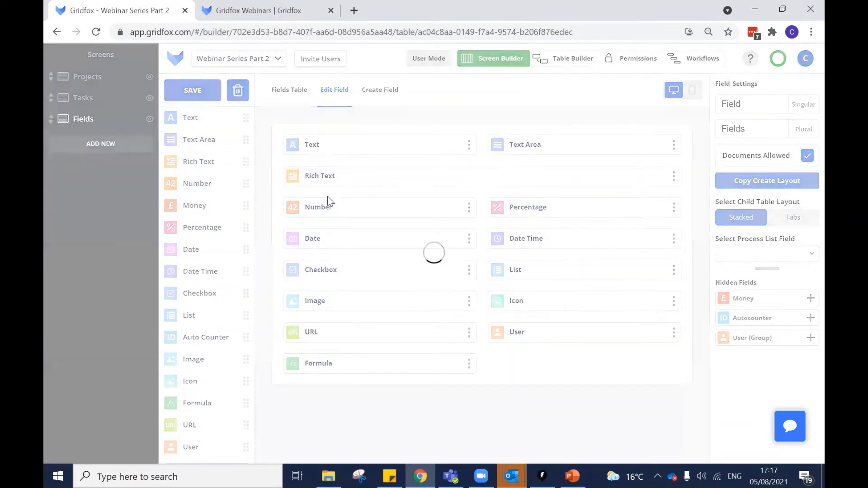
Review how Projects link to Tasks in the Table Builder, and open the Build Website project's Find a host task in User Mode
{"action": "left_click", "coordinate": [437, 59]}
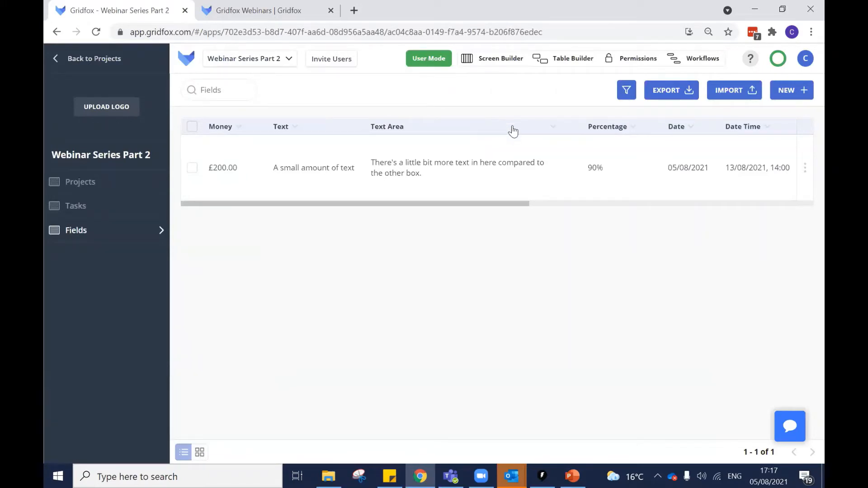
{"action": "left_click", "coordinate": [555, 67]}
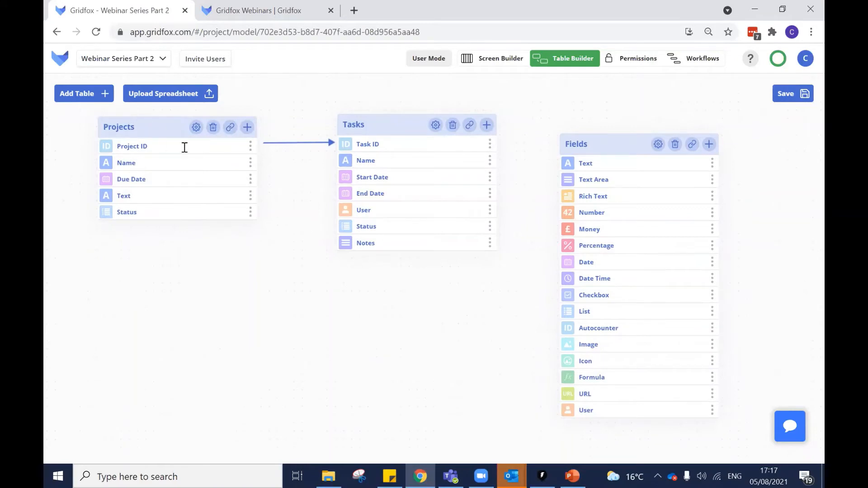
{"action": "left_click", "coordinate": [419, 58]}
{"action": "left_click", "coordinate": [449, 286]}
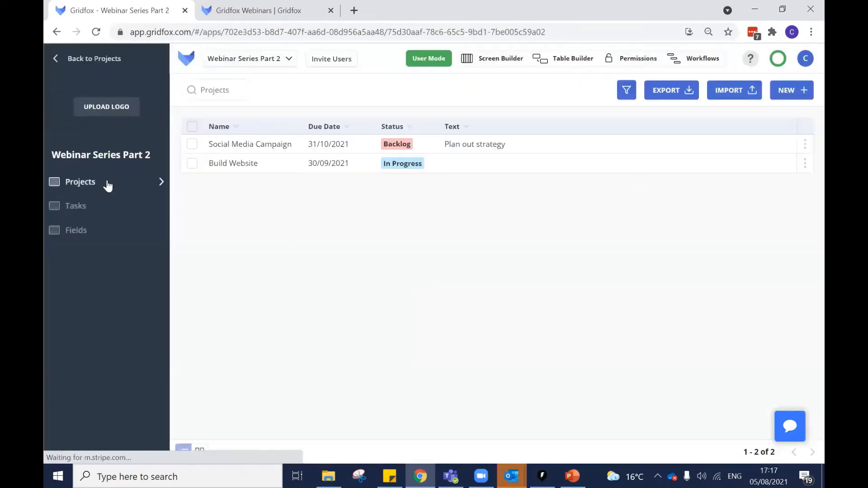
{"action": "left_click", "coordinate": [251, 167]}
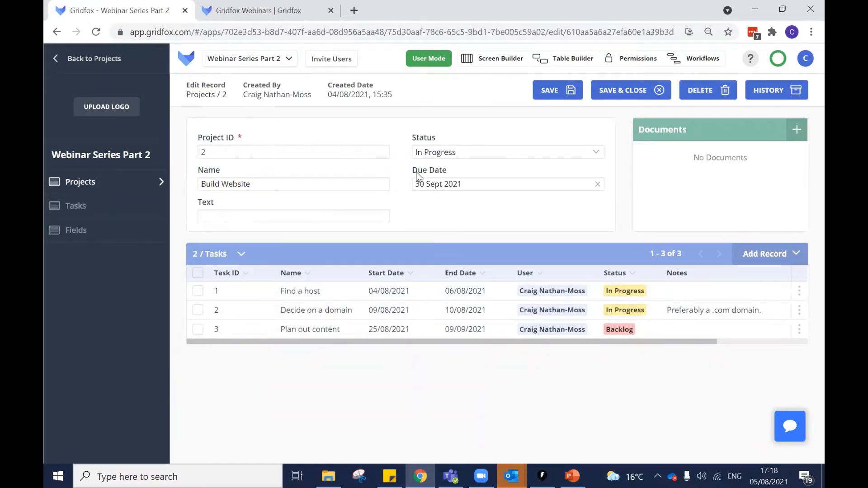
{"action": "left_click", "coordinate": [353, 298]}
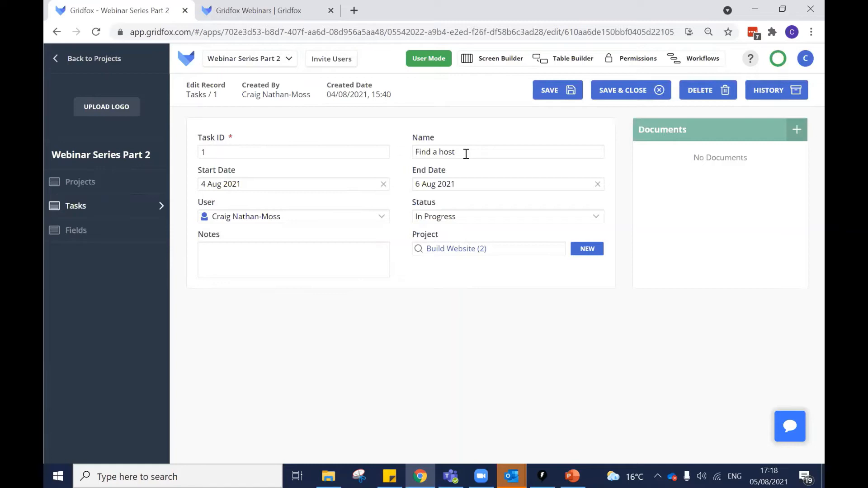
Add a new table named Activities in the Table Builder and place it below the Tasks table
{"action": "left_click", "coordinate": [548, 65]}
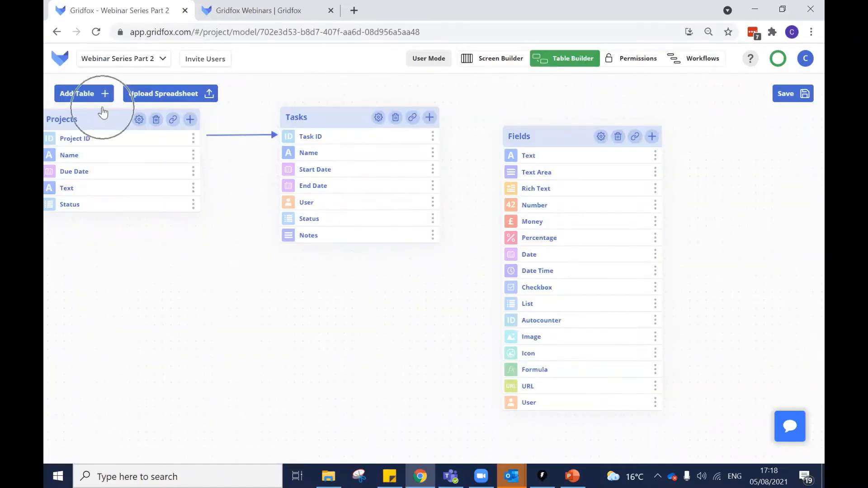
{"action": "left_click", "coordinate": [92, 95]}
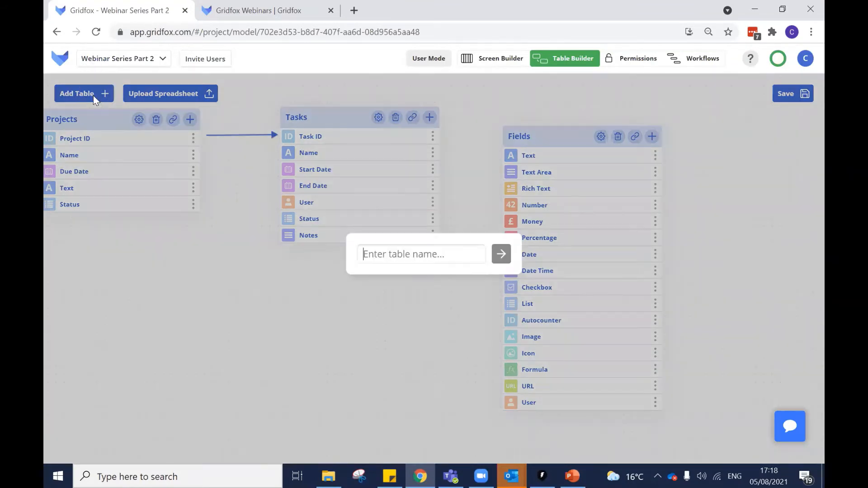
{"action": "type", "text": "Act"}
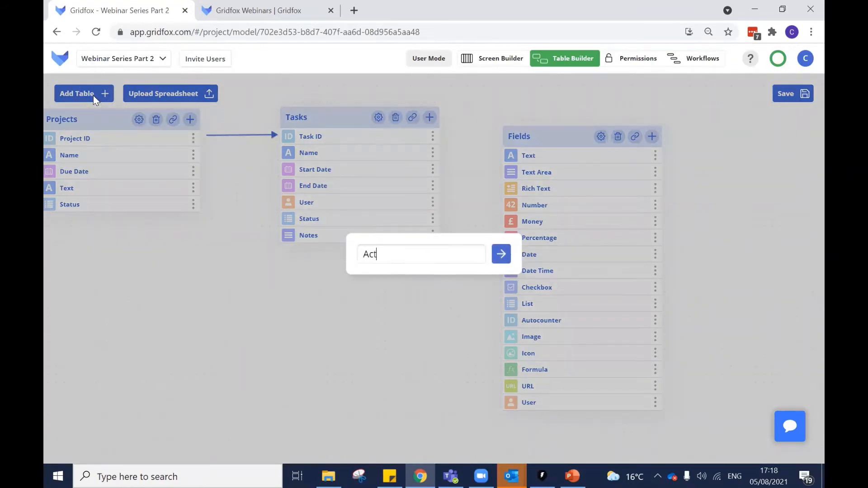
{"action": "type", "text": "vi"}
{"action": "key", "text": "BackSpace"}
{"action": "key", "text": "BackSpace"}
{"action": "type", "text": "ivity"}
{"action": "left_click", "coordinate": [501, 254]}
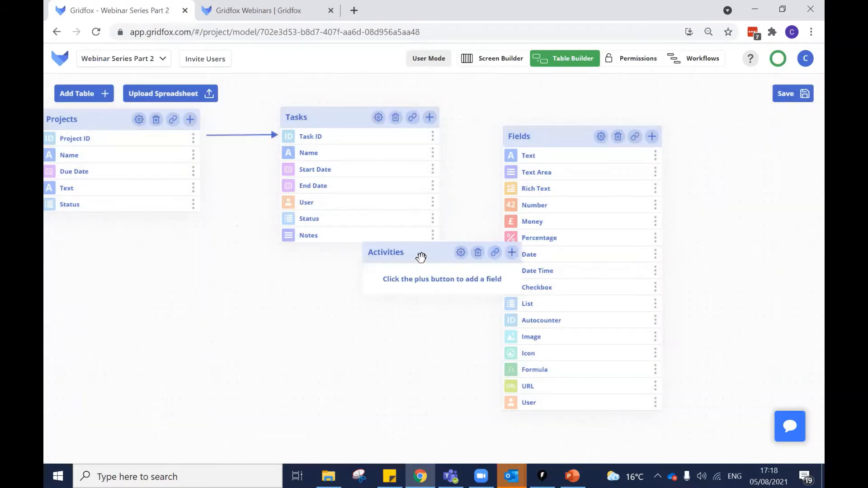
{"action": "left_click_drag", "start_coordinate": [398, 256], "coordinate": [329, 296]}
Add a text field called Name and an unnamed Text Area field to the Activities table
{"action": "left_click", "coordinate": [426, 298]}
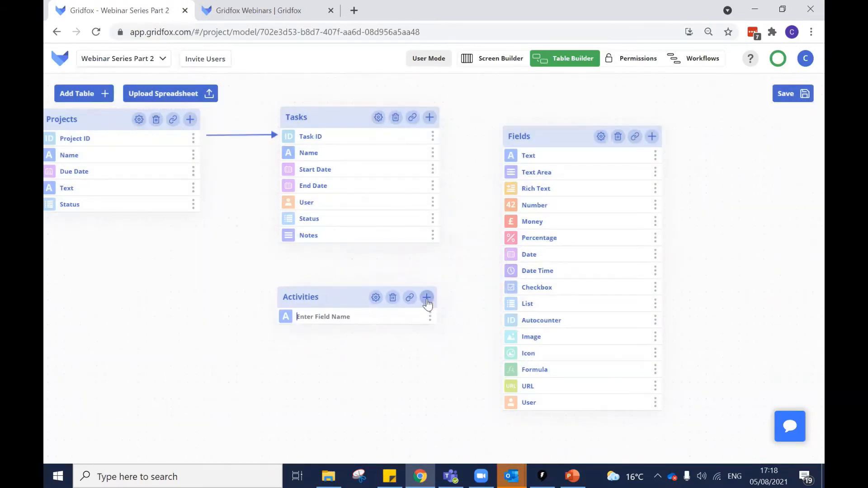
{"action": "type", "text": "Name"}
{"action": "left_click", "coordinate": [426, 298]}
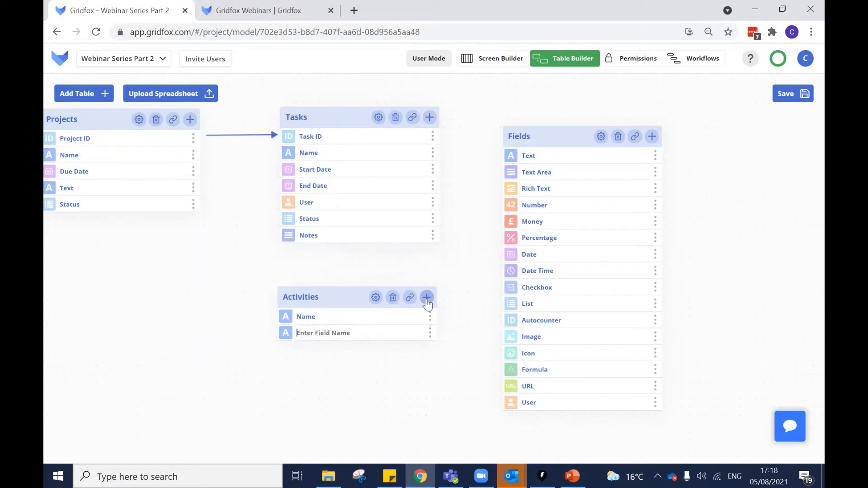
{"action": "left_click", "coordinate": [286, 334]}
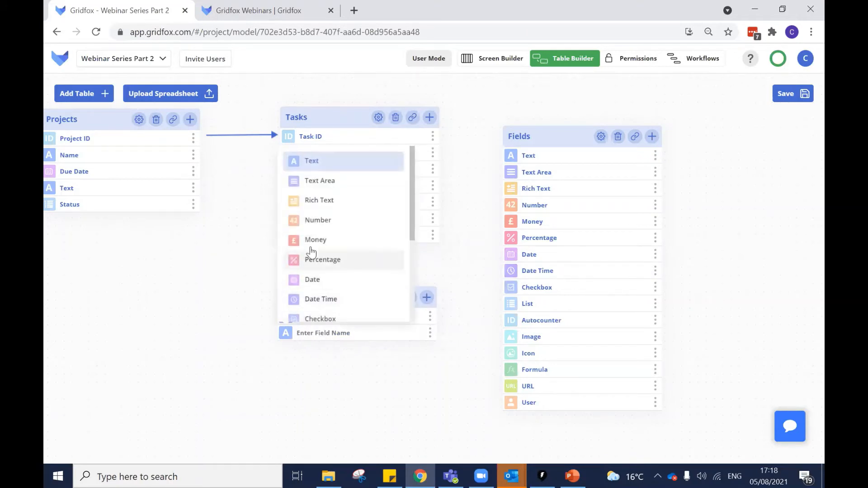
{"action": "left_click", "coordinate": [334, 180]}
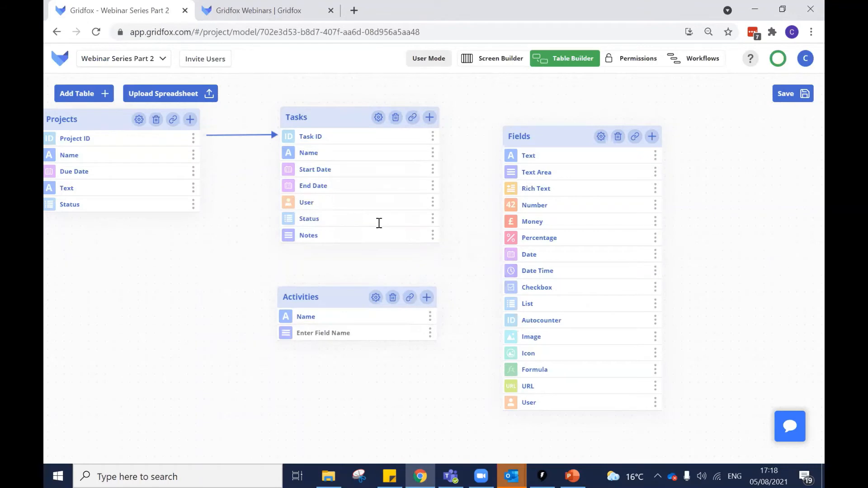
{"action": "key", "text": "ctrl+d"}
{"action": "key", "text": "ctrl+d"}
{"action": "type", "text": "esc"}
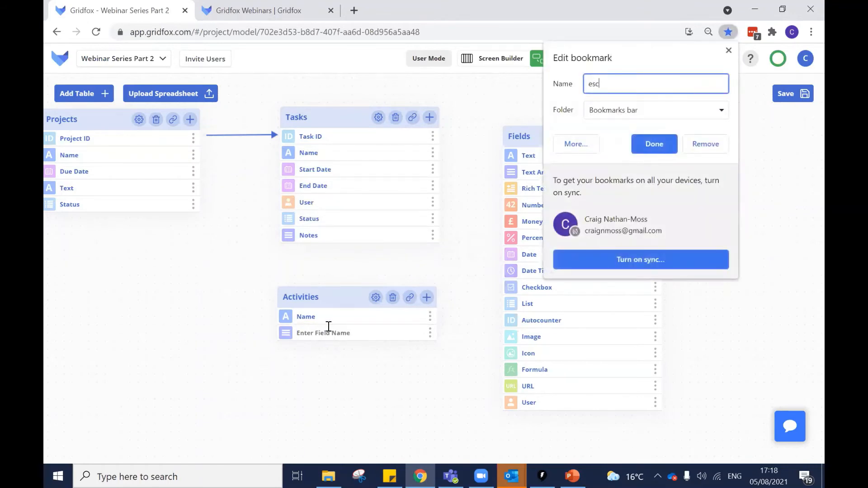
{"action": "key", "text": "Escape"}
Name the Text Area field of the Activities table Description
{"action": "left_click", "coordinate": [358, 334]}
{"action": "type", "text": "Descriptio"}
{"action": "type", "text": "n"}
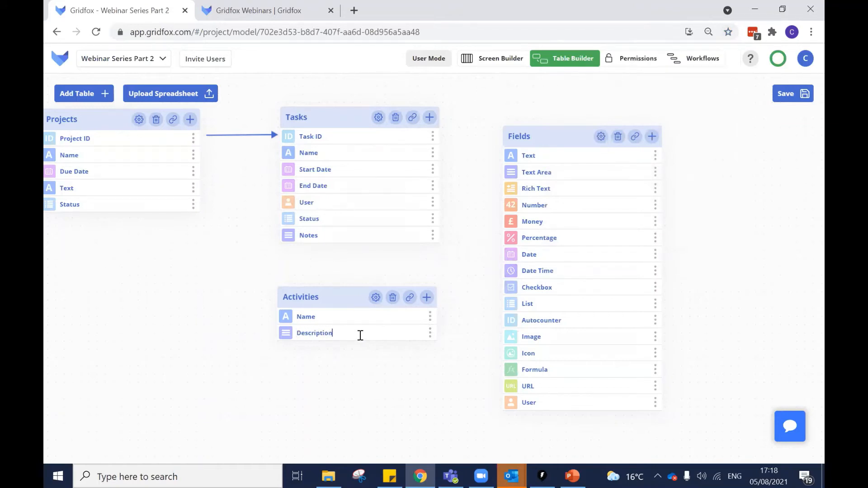
Add a Checkbox field named Done to the Activities table
{"action": "left_click", "coordinate": [427, 297]}
{"action": "left_click", "coordinate": [286, 356]}
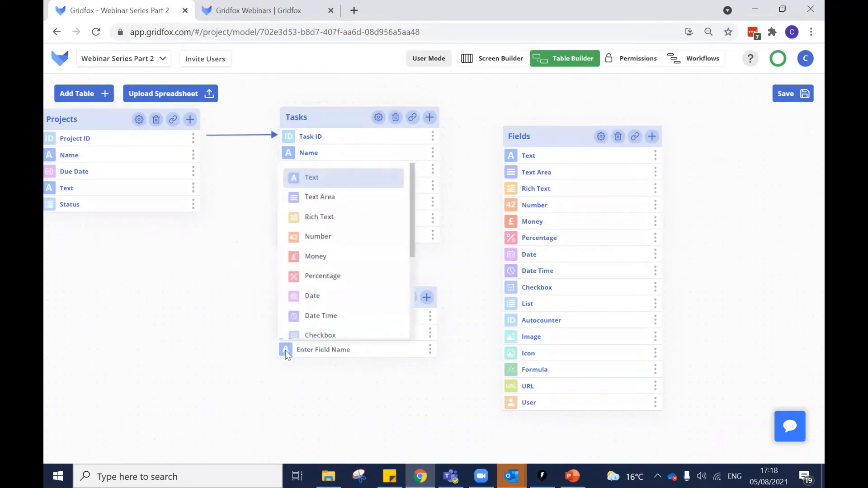
{"action": "scroll", "coordinate": [321, 299], "scroll_direction": "down", "scroll_amount": 2}
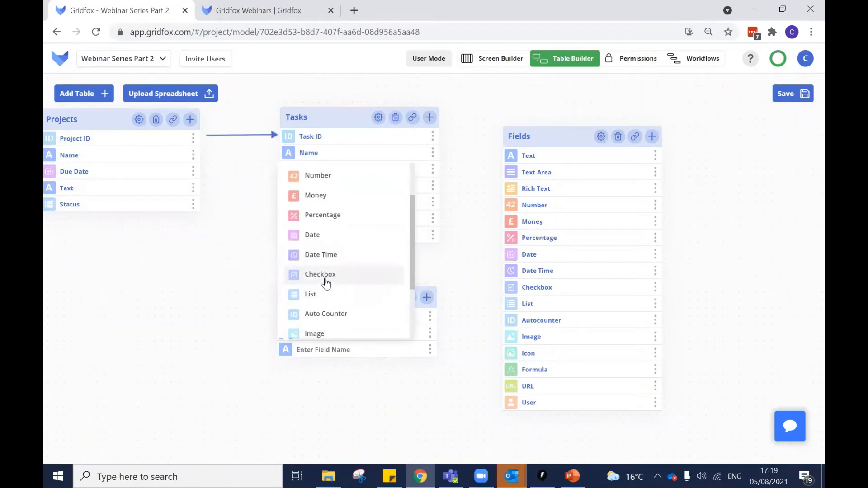
{"action": "left_click", "coordinate": [325, 283]}
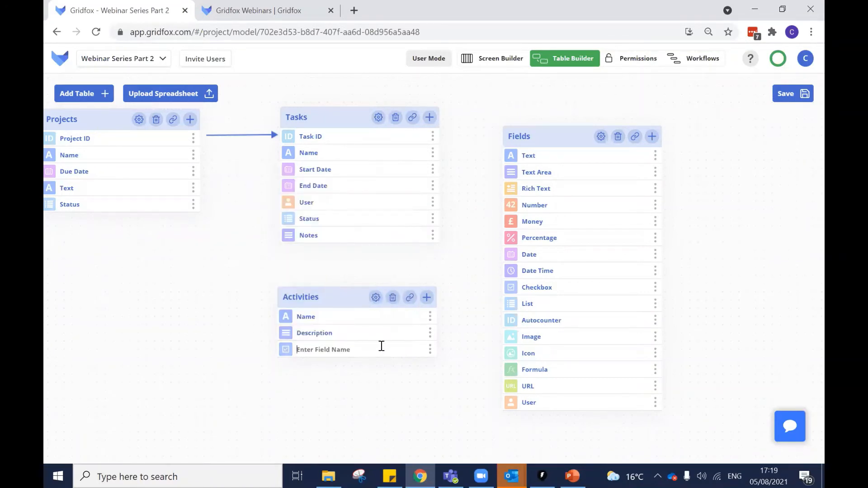
{"action": "type", "text": "Done"}
Link the Tasks table to the Activities table with the relationship Tasks can have multiple Activities
{"action": "left_click", "coordinate": [411, 119]}
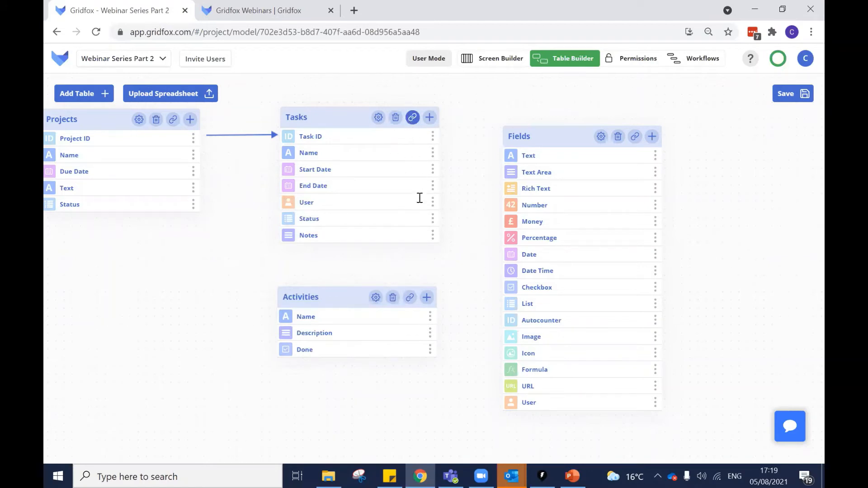
{"action": "left_click", "coordinate": [410, 298]}
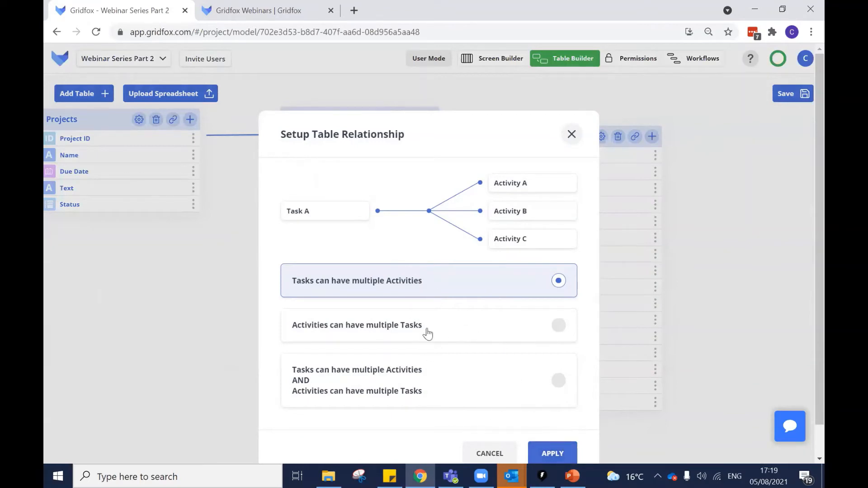
{"action": "left_click", "coordinate": [553, 451]}
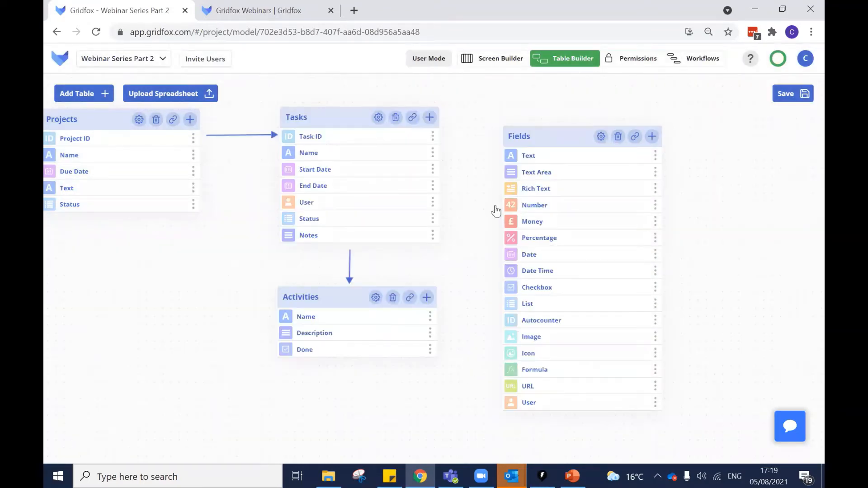
Save the table changes with Name as the reference field of the Activities table
{"action": "left_click", "coordinate": [788, 89]}
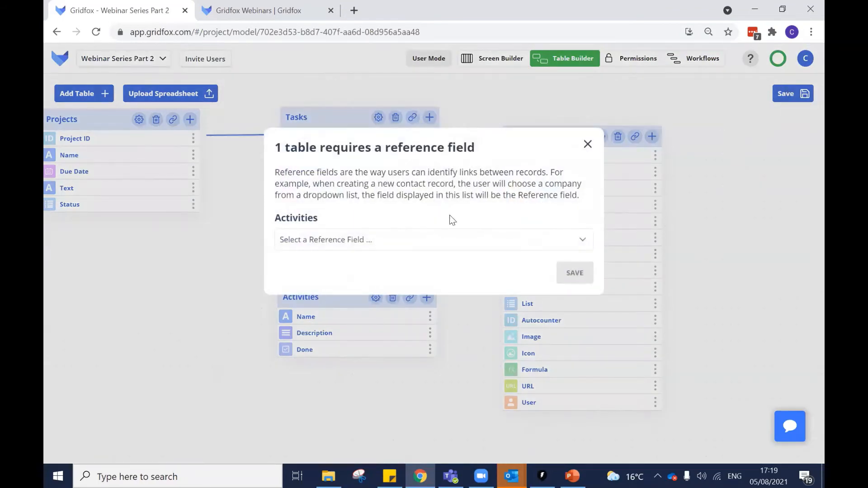
{"action": "left_click", "coordinate": [393, 242]}
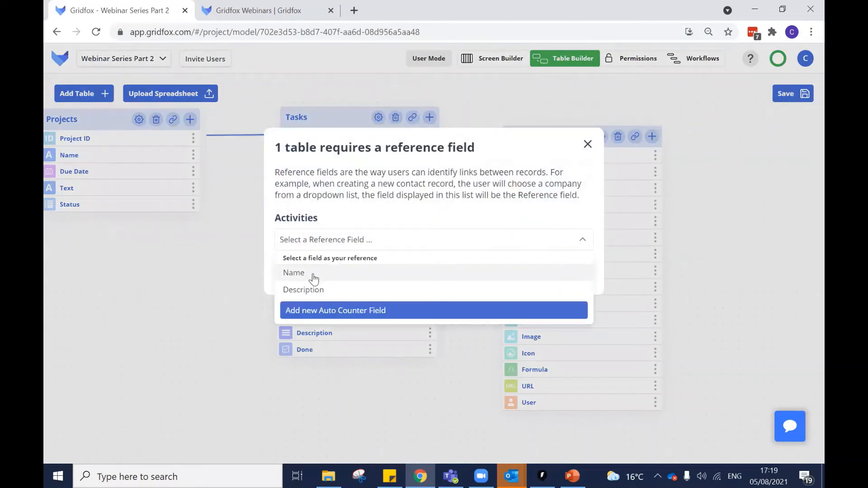
{"action": "left_click", "coordinate": [314, 274]}
{"action": "left_click", "coordinate": [563, 270]}
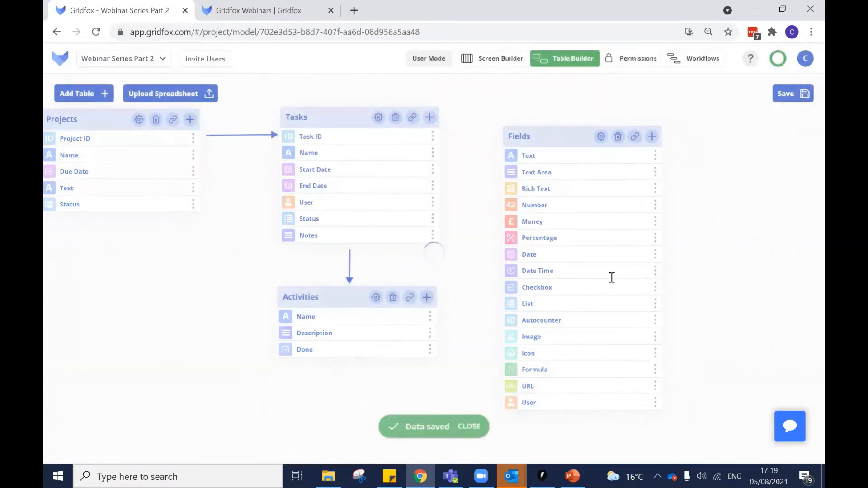
In User Mode, create an activity named Research GoDaddy, marked as done, under the Build Website project's Find a host task
{"action": "left_click", "coordinate": [428, 59]}
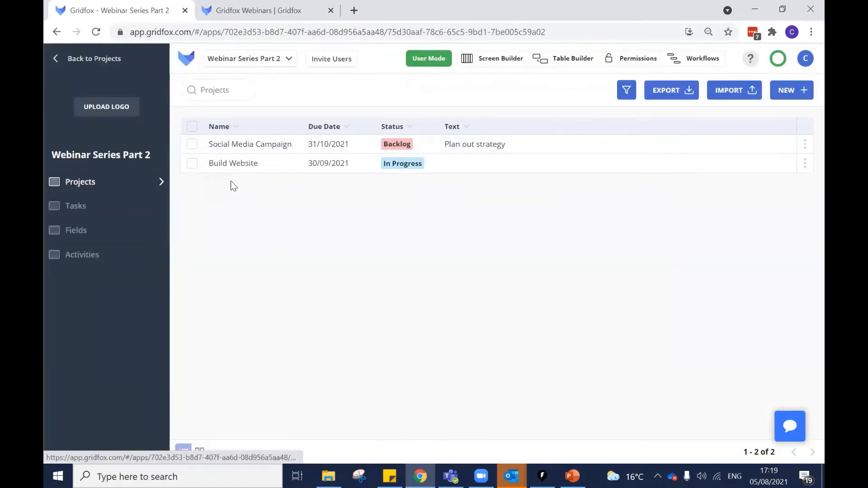
{"action": "left_click", "coordinate": [256, 162]}
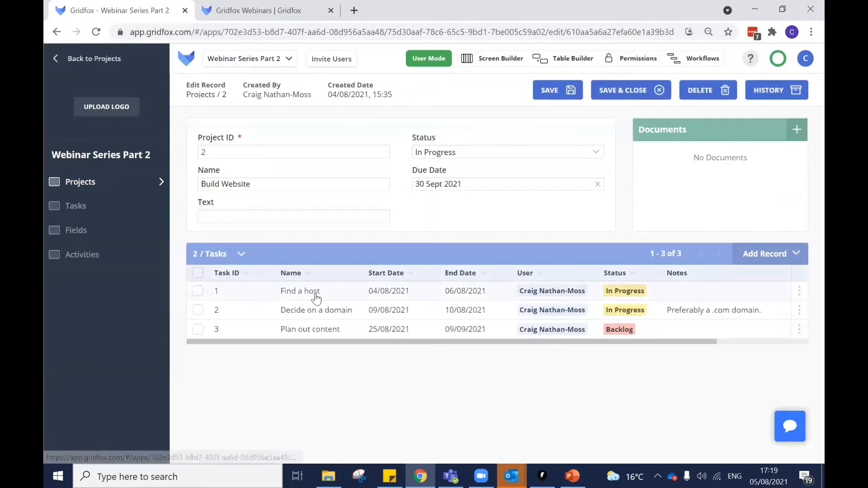
{"action": "left_click", "coordinate": [342, 298]}
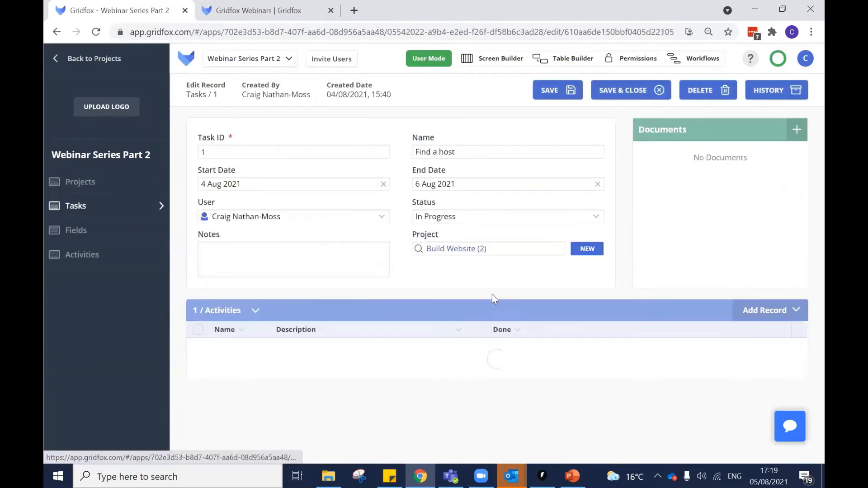
{"action": "left_click", "coordinate": [765, 311]}
{"action": "left_click", "coordinate": [753, 338]}
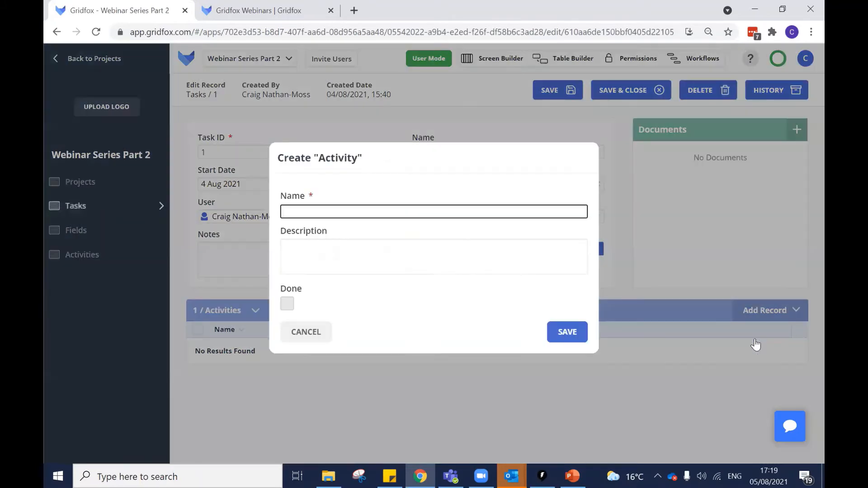
{"action": "type", "text": "Reseacrh GoDaddy"}
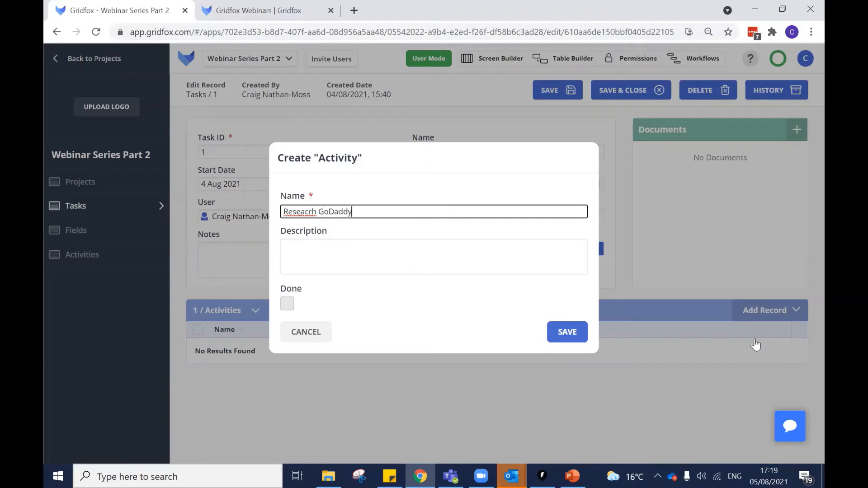
{"action": "right_click", "coordinate": [309, 210]}
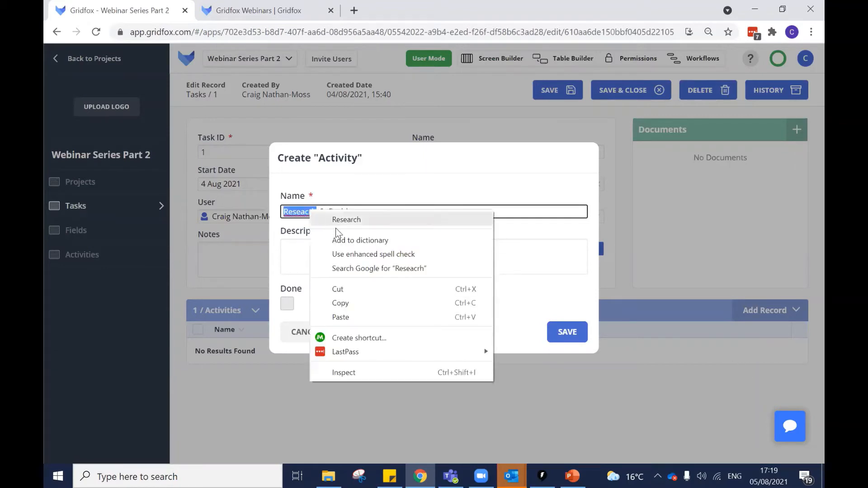
{"action": "left_click", "coordinate": [350, 219]}
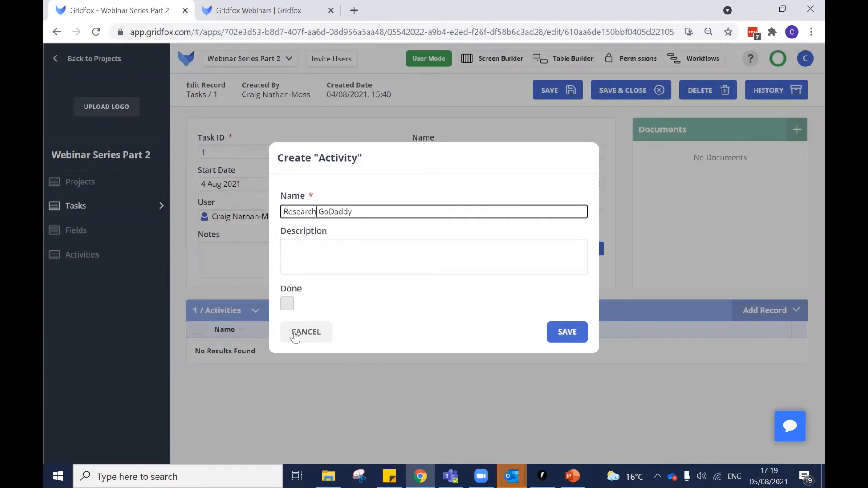
{"action": "left_click", "coordinate": [287, 303]}
{"action": "left_click", "coordinate": [566, 333]}
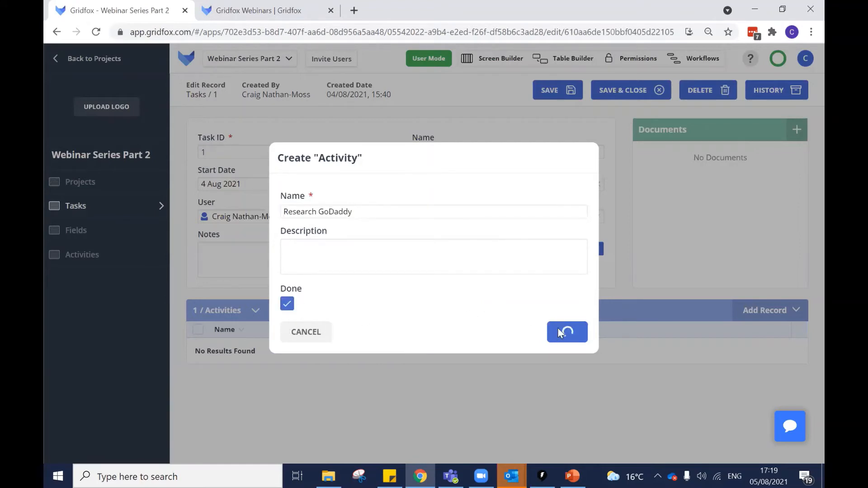
Add a second activity named Decipher Budget to the Find a host task, leaving Done unticked
{"action": "left_click", "coordinate": [762, 309]}
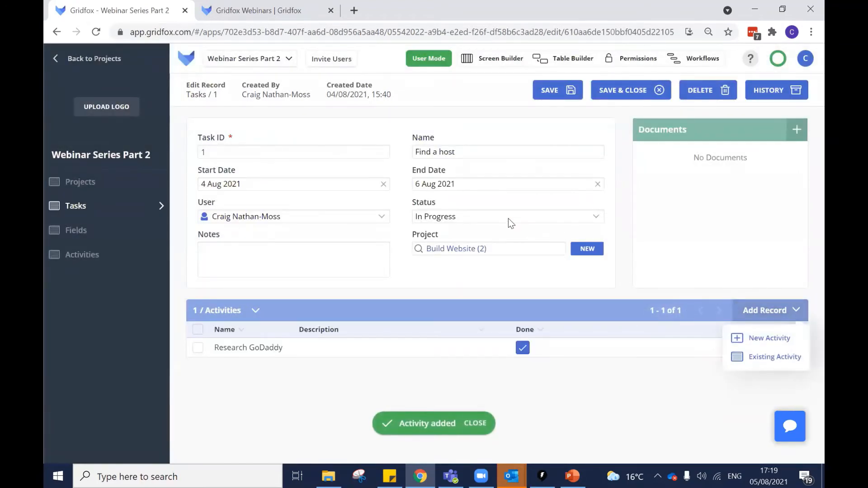
{"action": "left_click", "coordinate": [764, 338]}
{"action": "left_click", "coordinate": [414, 212]}
{"action": "type", "text": "Decipher Budget"}
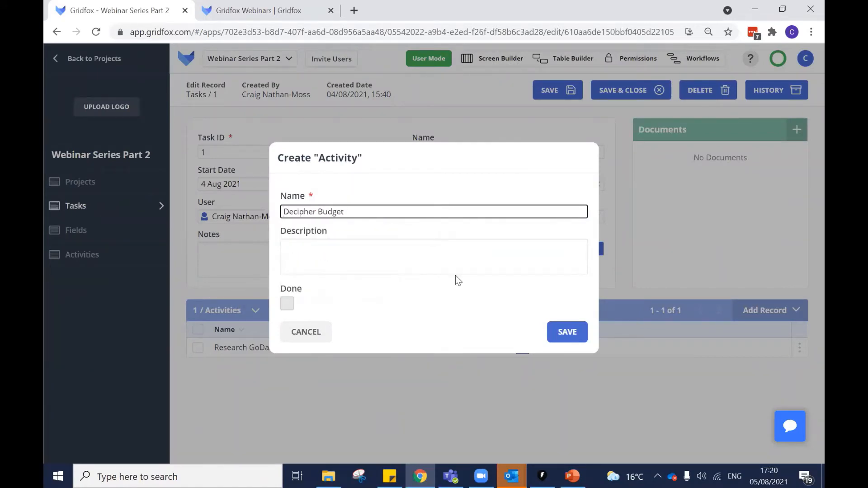
{"action": "left_click", "coordinate": [565, 332]}
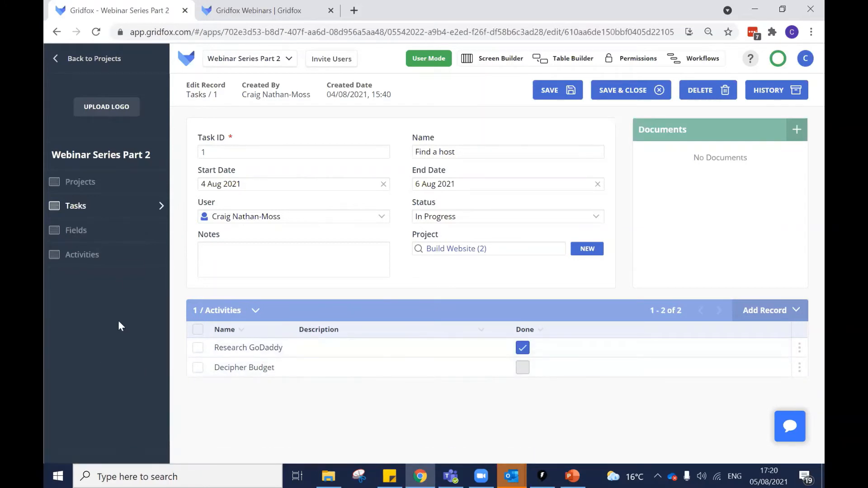
Filter the Tasks list to show only tasks with the status Backlog
{"action": "left_click", "coordinate": [94, 206]}
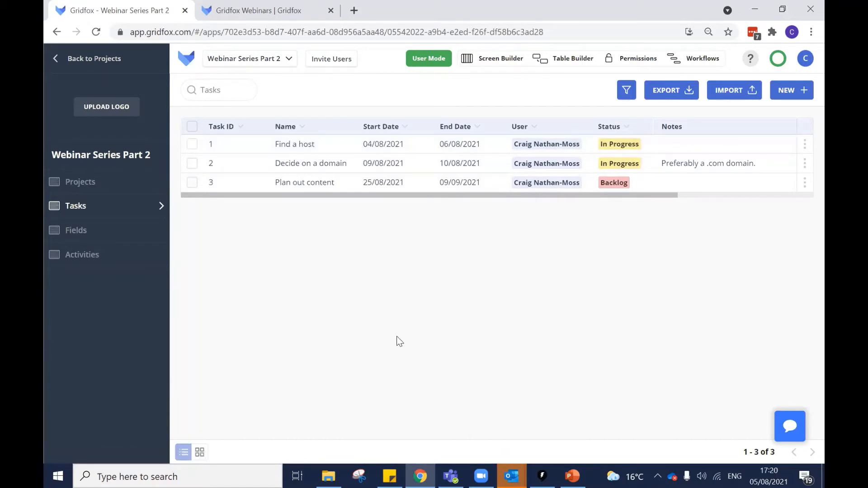
{"action": "left_click", "coordinate": [628, 90]}
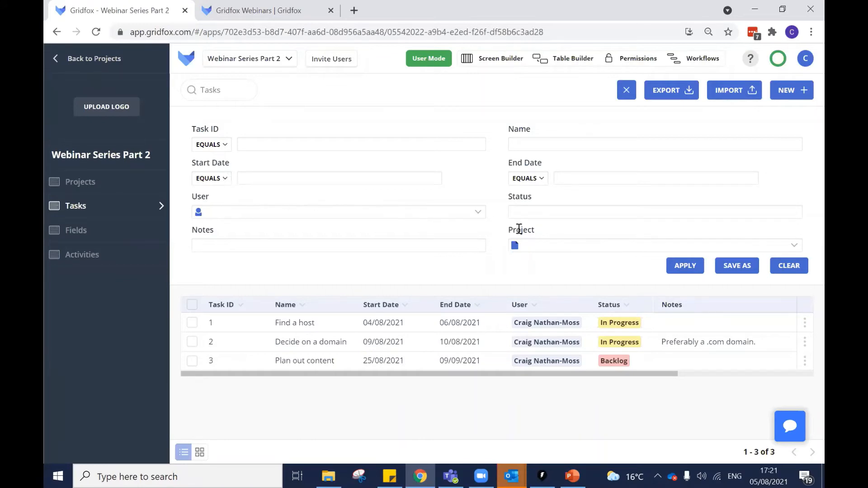
{"action": "left_click", "coordinate": [570, 214]}
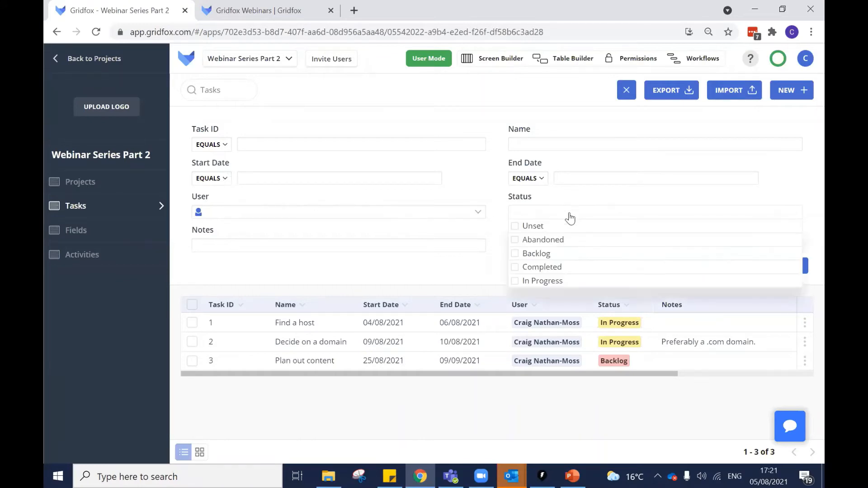
{"action": "left_click", "coordinate": [559, 257]}
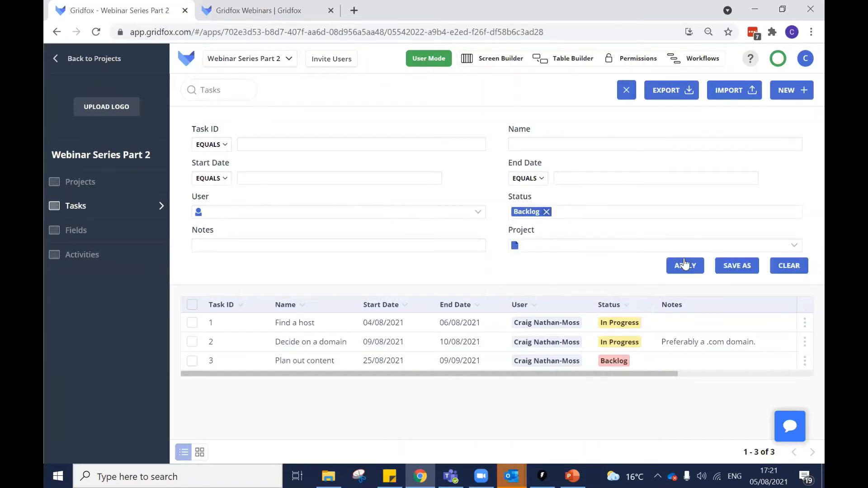
{"action": "left_click", "coordinate": [683, 267]}
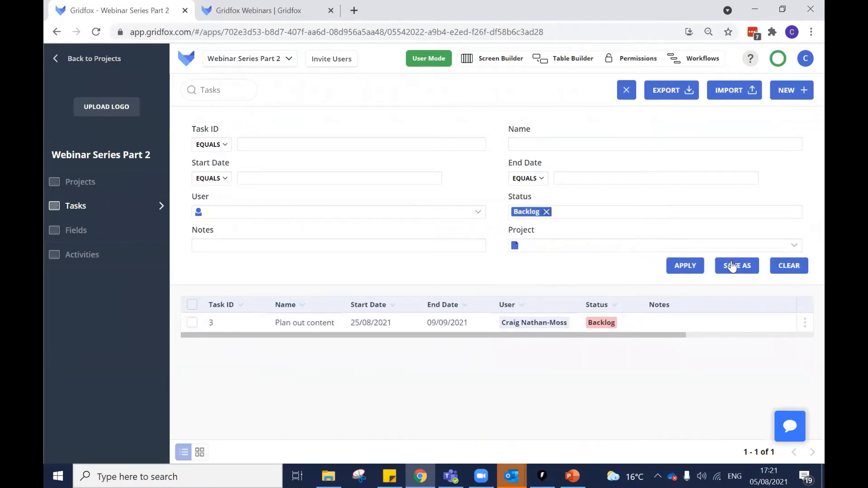
Save the current Tasks filter under the name Backlog
{"action": "left_click", "coordinate": [733, 267]}
{"action": "type", "text": "Backlog"}
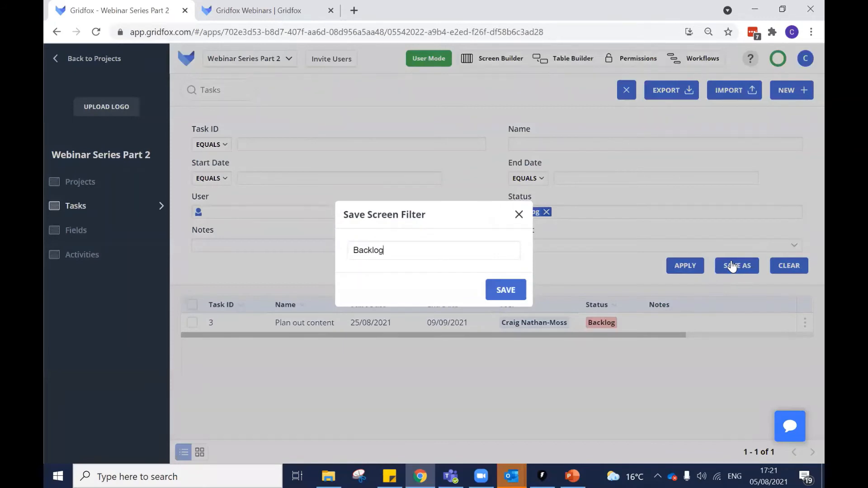
{"action": "left_click", "coordinate": [506, 291]}
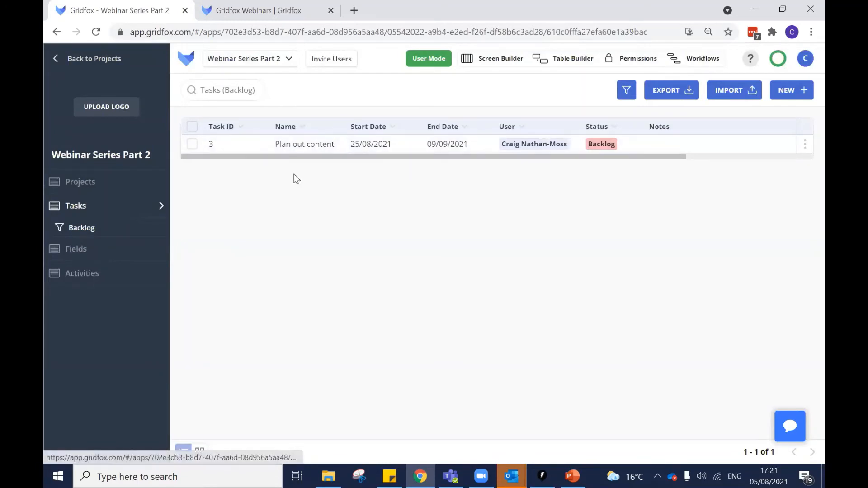
Change the Decide on a domain task's status to Backlog, save and close it, and open the saved Backlog filter
{"action": "left_click", "coordinate": [95, 207]}
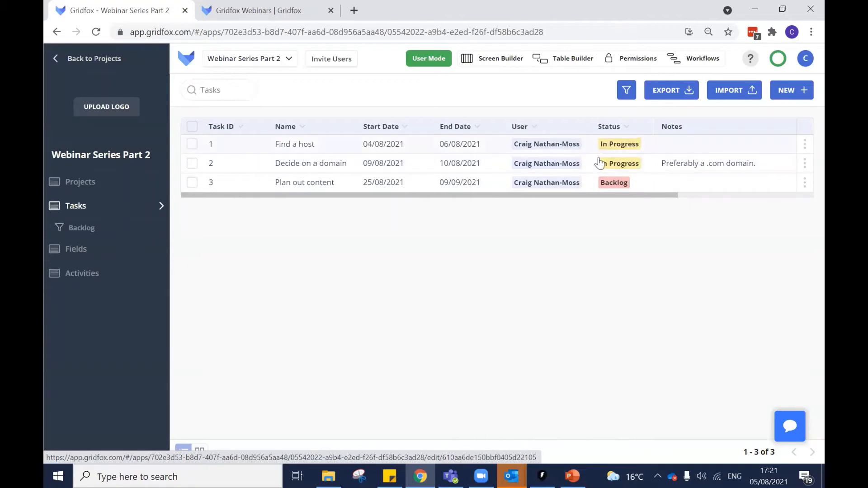
{"action": "left_click", "coordinate": [601, 163]}
{"action": "left_click", "coordinate": [457, 218]}
{"action": "left_click", "coordinate": [448, 251]}
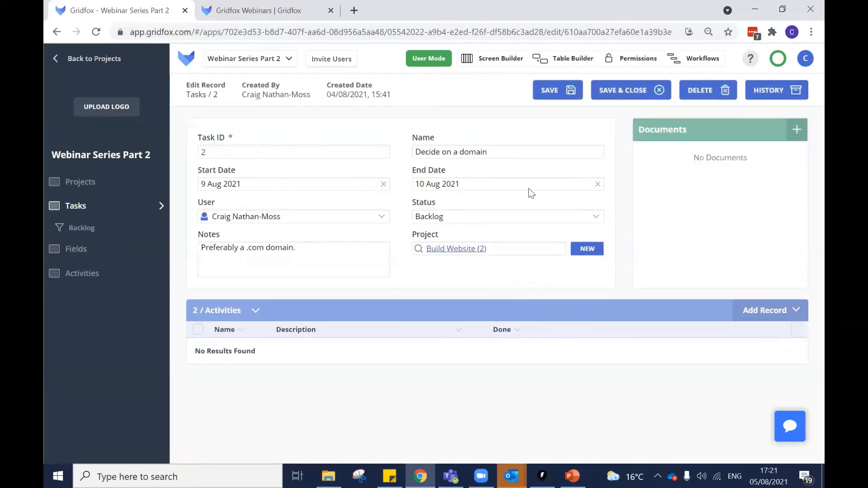
{"action": "left_click", "coordinate": [624, 91]}
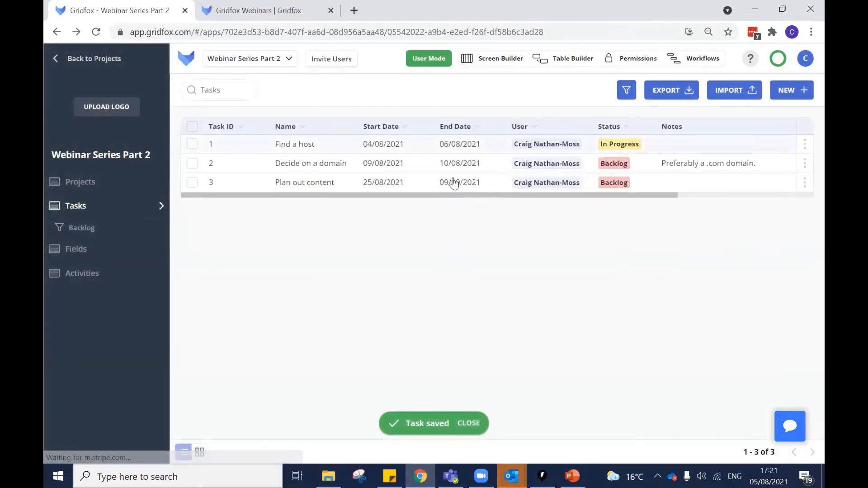
{"action": "left_click", "coordinate": [84, 227]}
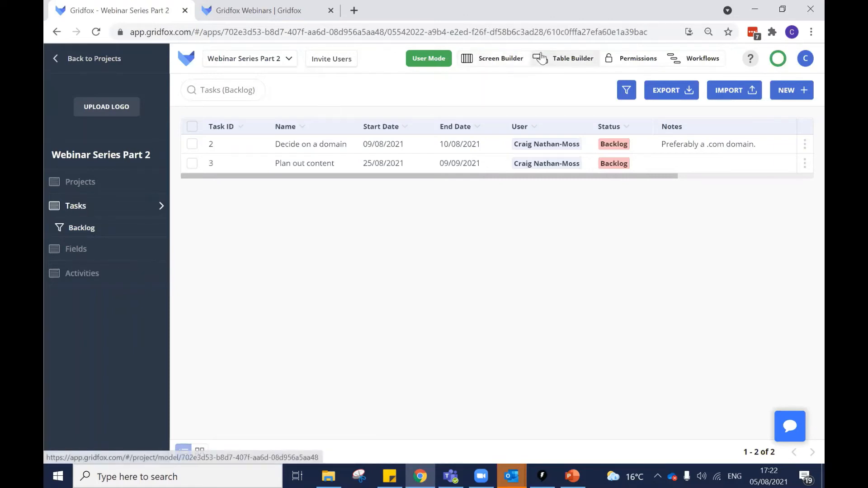
Review how Projects, Tasks and Activities are linked in the Table Builder, and open the full Tasks list in User Mode
{"action": "left_click", "coordinate": [565, 58]}
{"action": "left_click_drag", "start_coordinate": [180, 264], "coordinate": [215, 284]}
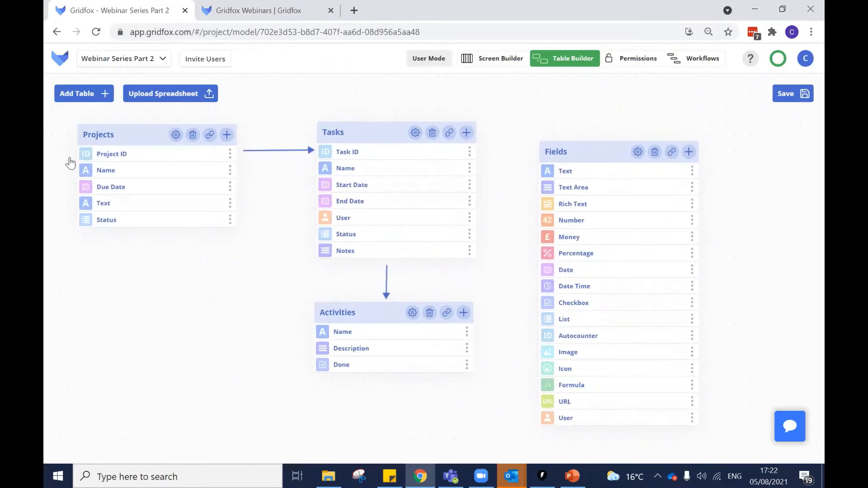
{"action": "left_click", "coordinate": [112, 139]}
{"action": "left_click", "coordinate": [347, 135]}
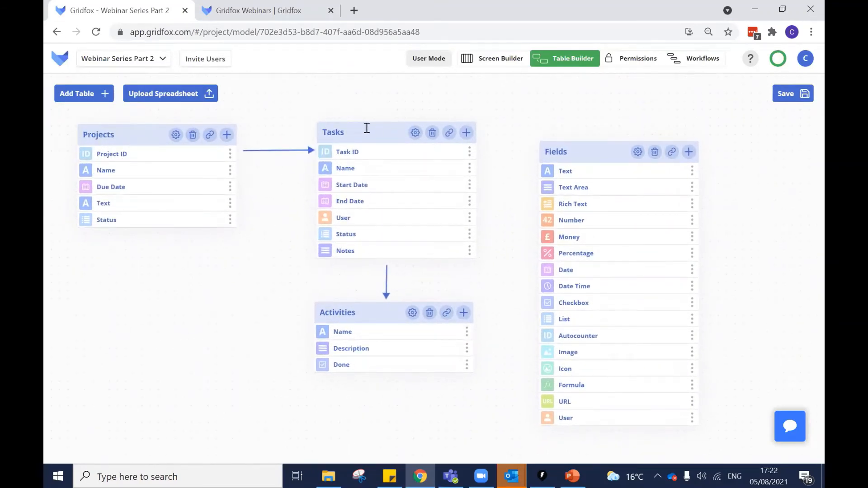
{"action": "left_click", "coordinate": [442, 63]}
{"action": "left_click", "coordinate": [468, 293]}
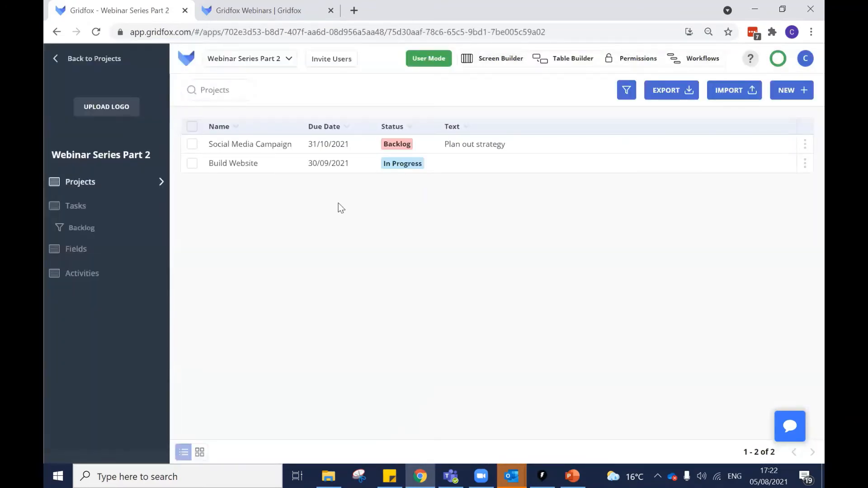
{"action": "left_click", "coordinate": [161, 211]}
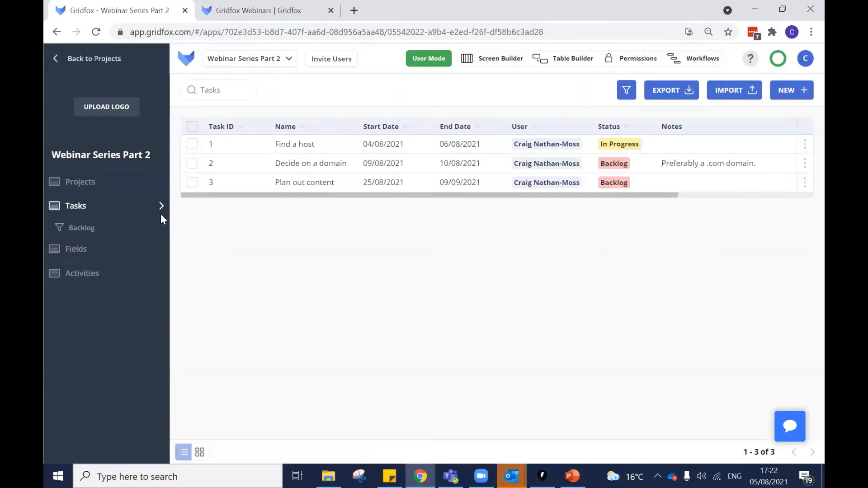
Check the Project reference on the Find a host task, and return to the Table Builder
{"action": "left_click", "coordinate": [410, 153]}
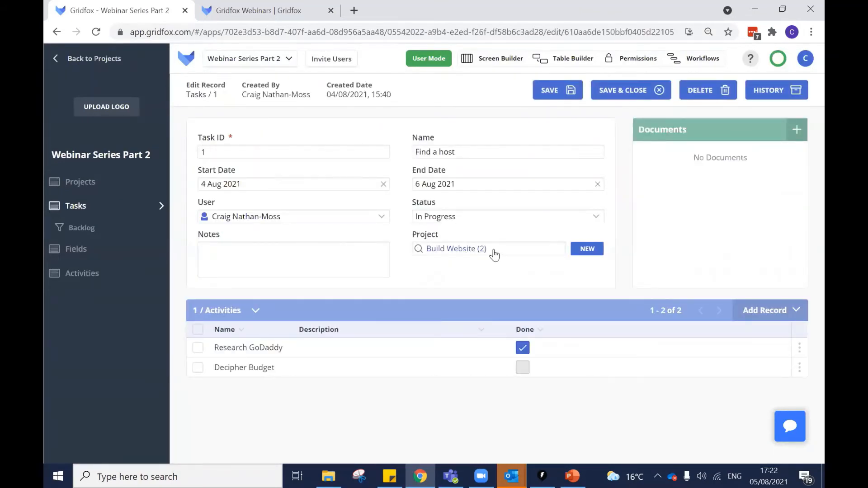
{"action": "left_click", "coordinate": [607, 90]}
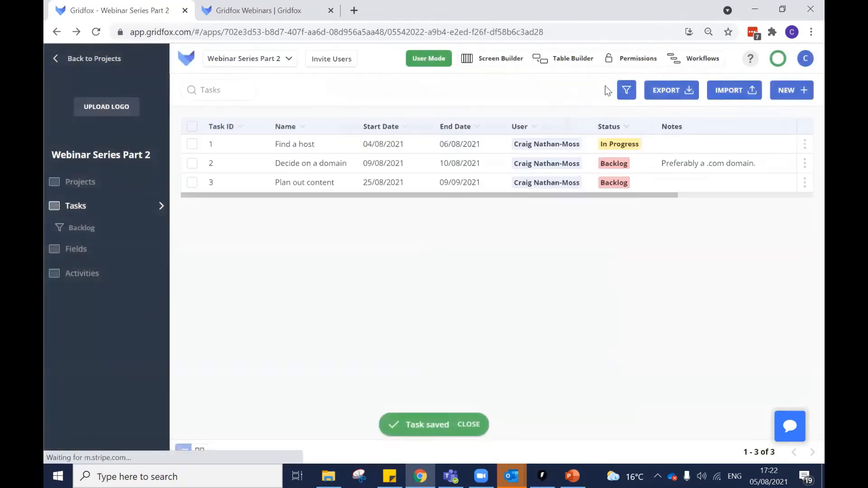
{"action": "left_click", "coordinate": [575, 68]}
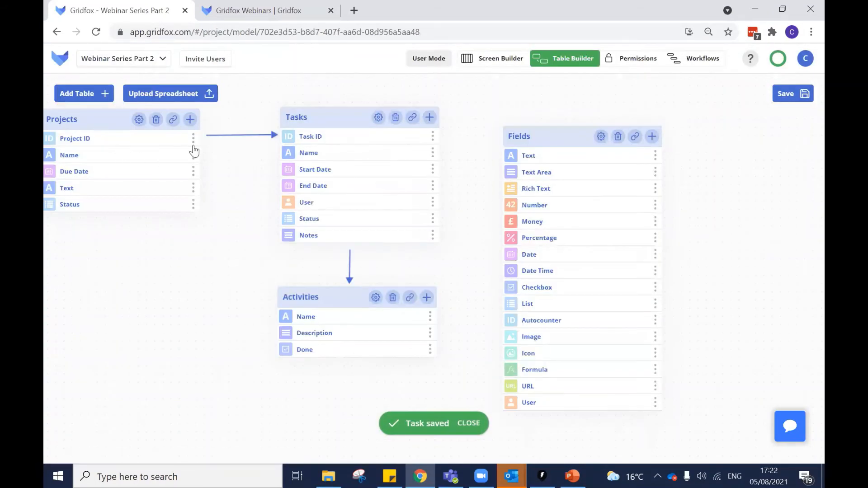
Clear the ID mask of the Project ID field in the Projects table, and save the tables
{"action": "left_click", "coordinate": [194, 144]}
{"action": "left_click_drag", "start_coordinate": [402, 339], "coordinate": [296, 347]}
{"action": "key", "text": "ctrl+c"}
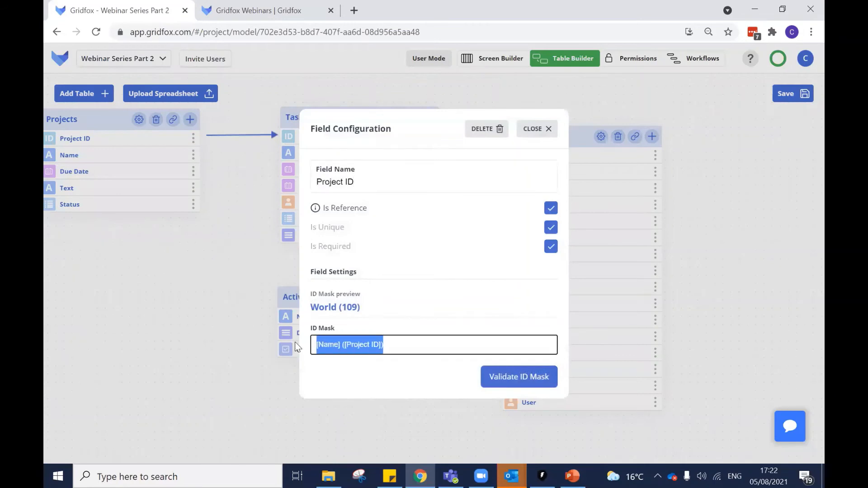
{"action": "key", "text": "BackSpace"}
{"action": "left_click", "coordinate": [513, 376]}
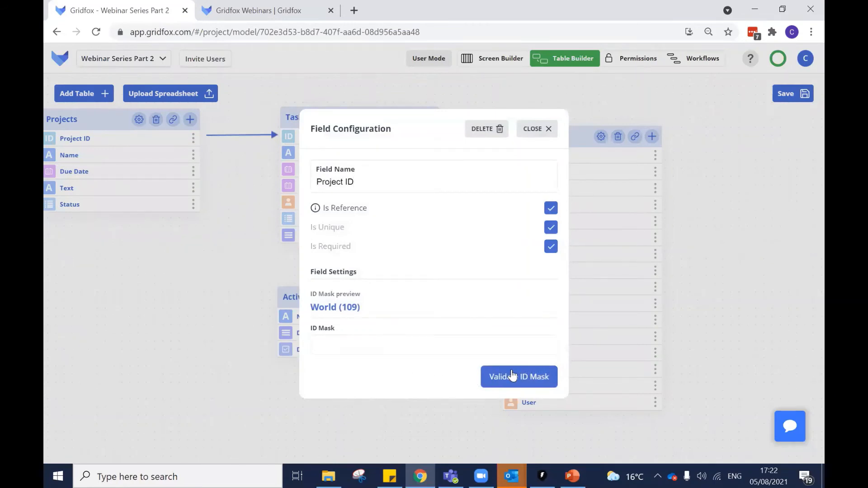
{"action": "left_click", "coordinate": [535, 129]}
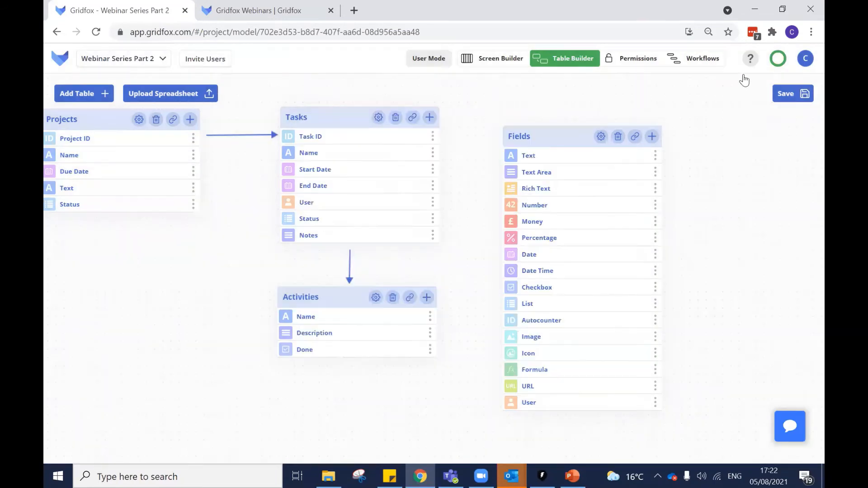
{"action": "left_click", "coordinate": [788, 93]}
Open the Find a host task from the Build Website project in User Mode, and examine its Project reference
{"action": "left_click", "coordinate": [423, 63]}
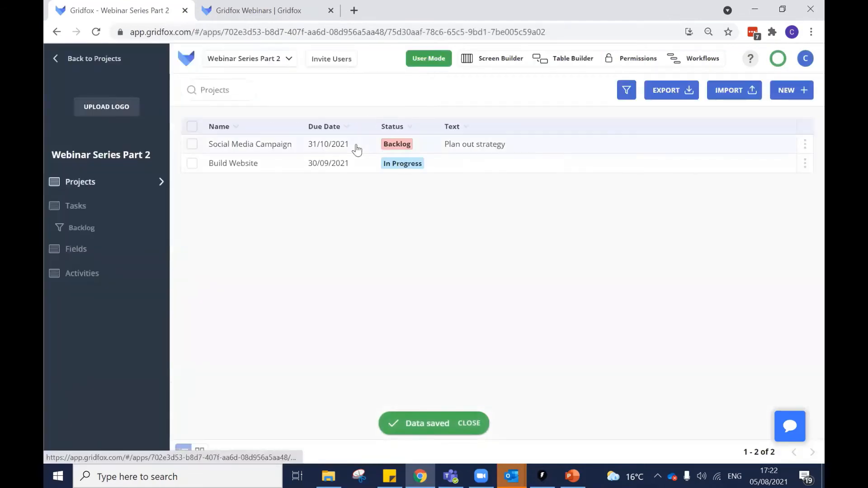
{"action": "left_click", "coordinate": [331, 164]}
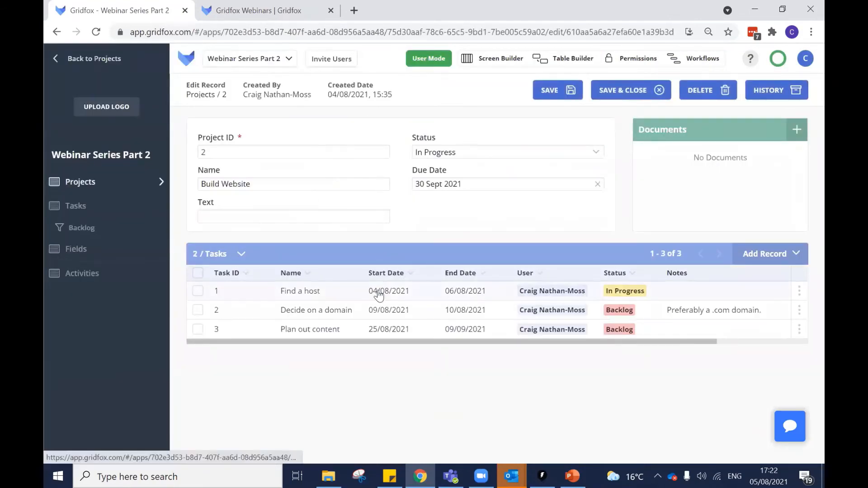
{"action": "left_click", "coordinate": [376, 292]}
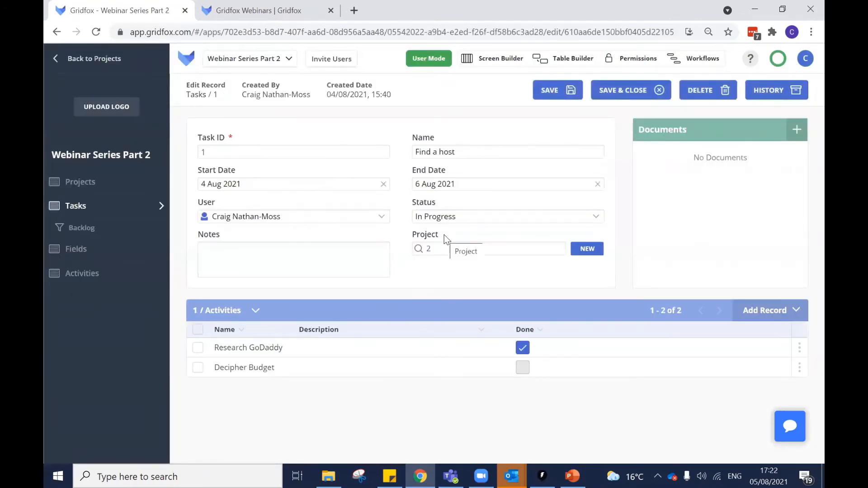
{"action": "left_click", "coordinate": [425, 255]}
Set the ID mask of the Projects table's Project ID field to [Name] ([Project ID]), validate it, and save
{"action": "left_click", "coordinate": [544, 61]}
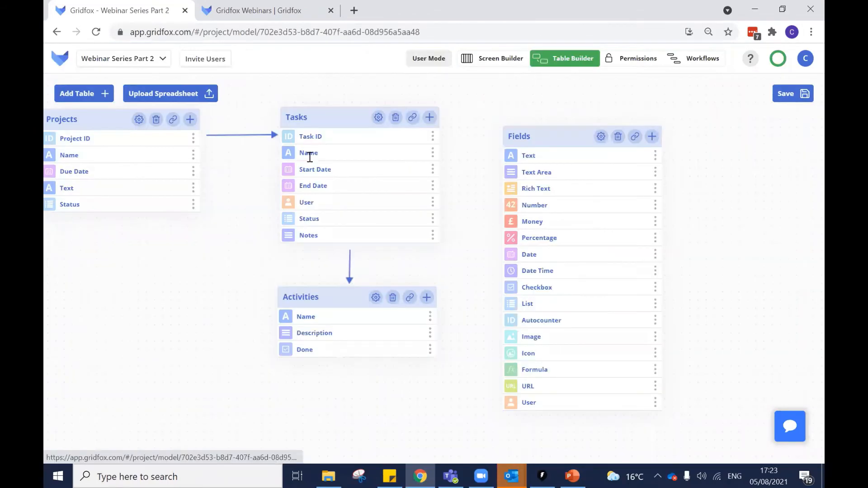
{"action": "left_click", "coordinate": [193, 139]}
{"action": "left_click", "coordinate": [314, 342]}
{"action": "key", "text": "ctrl+v"}
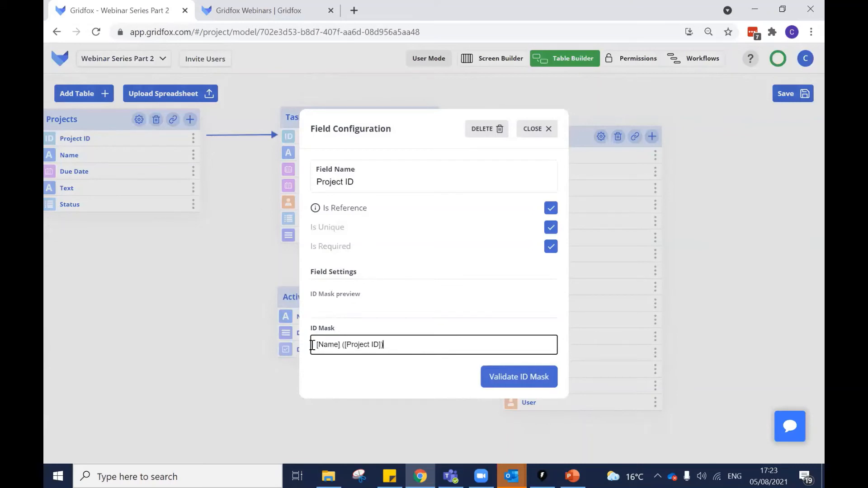
{"action": "left_click_drag", "start_coordinate": [316, 345], "coordinate": [344, 345]}
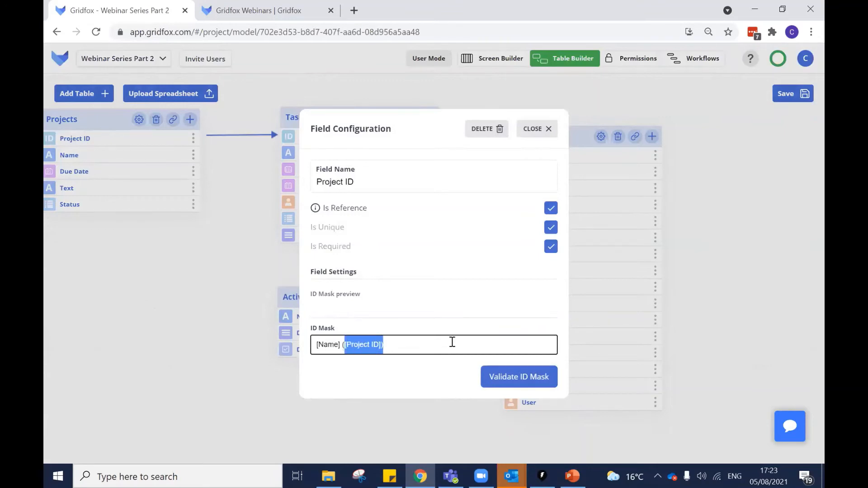
{"action": "left_click", "coordinate": [497, 324]}
{"action": "left_click", "coordinate": [506, 375]}
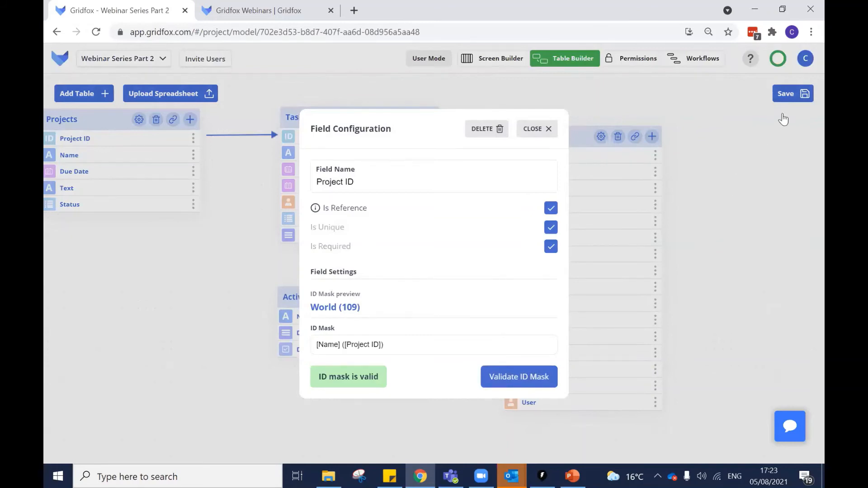
{"action": "left_click", "coordinate": [786, 94]}
Open the Find a host task from the Tasks list in User Mode, and check how its project is referenced
{"action": "left_click", "coordinate": [437, 61]}
{"action": "left_click", "coordinate": [113, 204]}
{"action": "left_click", "coordinate": [328, 145]}
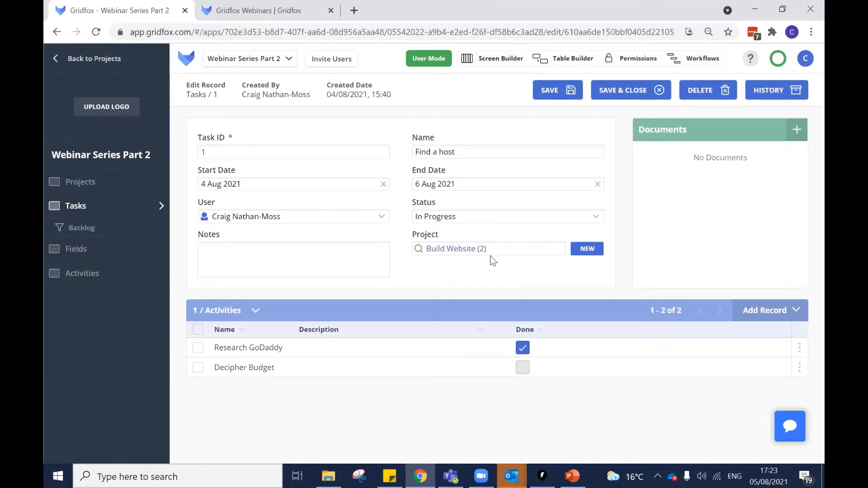
Add a Money field named Total to the Projects table in the Table Builder
{"action": "left_click", "coordinate": [588, 58]}
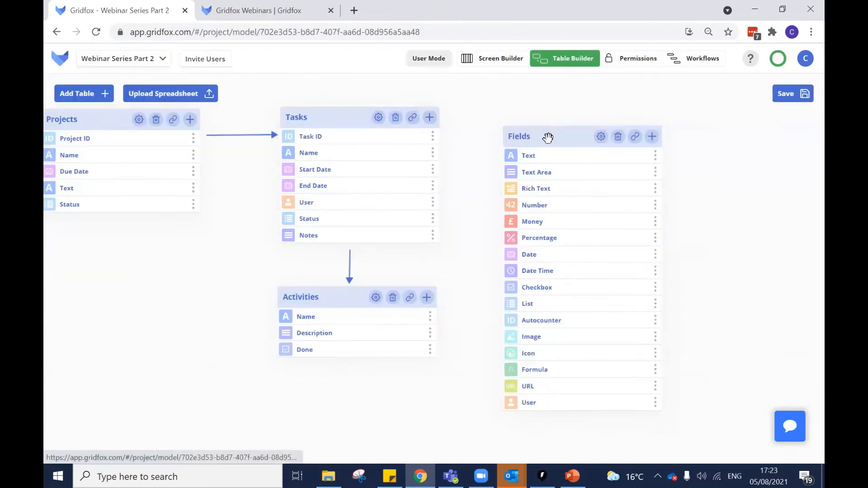
{"action": "left_click_drag", "start_coordinate": [223, 291], "coordinate": [257, 304]}
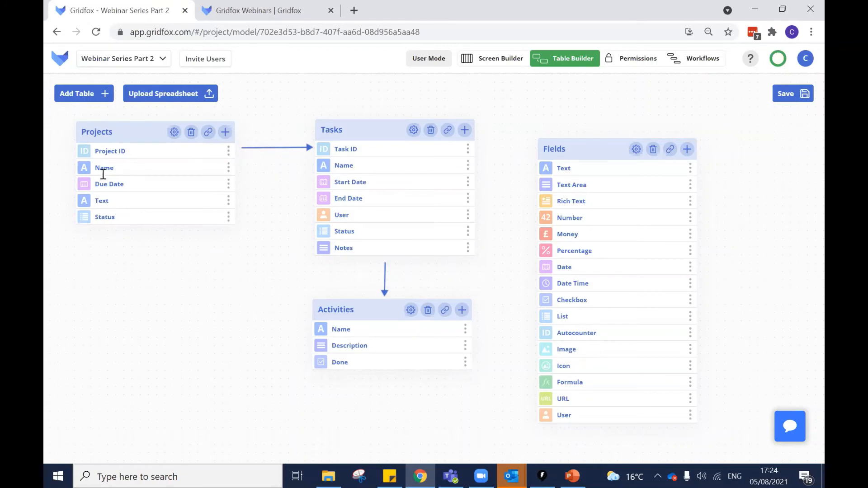
{"action": "key", "text": "ctrl"}
{"action": "key", "text": "ctrl"}
{"action": "key", "text": "ctrl"}
{"action": "left_click", "coordinate": [225, 133]}
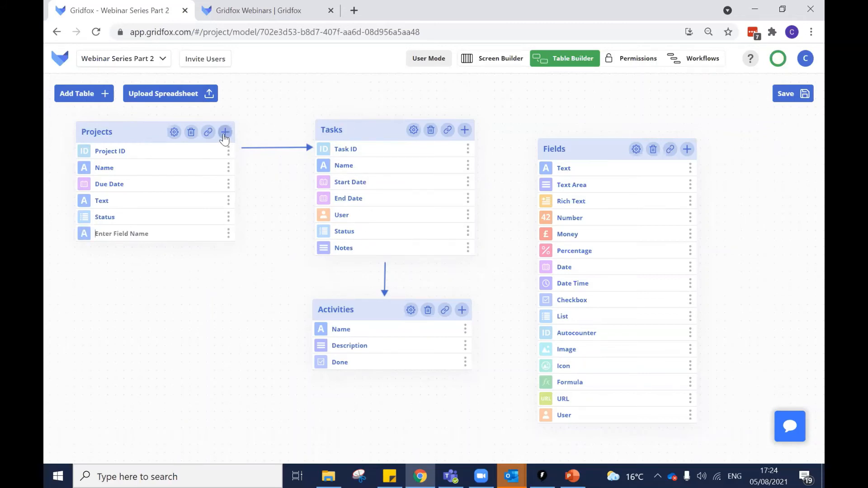
{"action": "left_click", "coordinate": [84, 233]}
{"action": "left_click", "coordinate": [112, 337]}
{"action": "left_click", "coordinate": [141, 233]}
{"action": "type", "text": "Total"}
Add a Money field named VAT to the Tasks table, and move the Activities table further down
{"action": "left_click", "coordinate": [465, 131]}
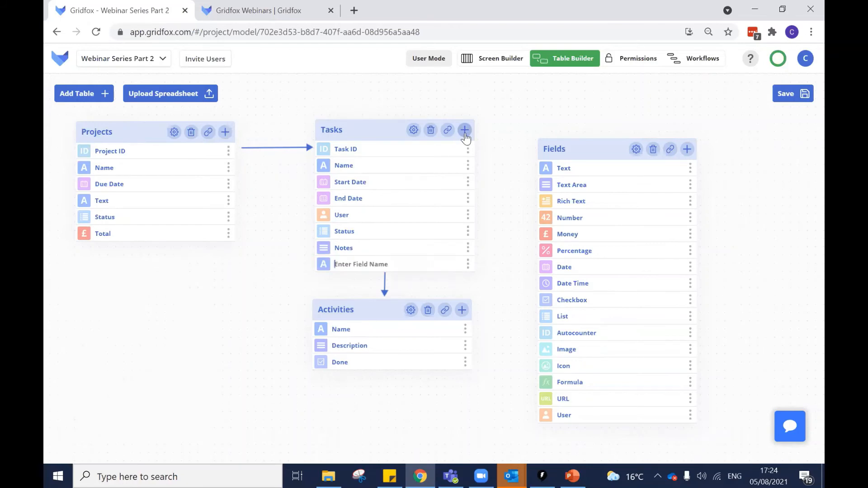
{"action": "left_click", "coordinate": [324, 264]}
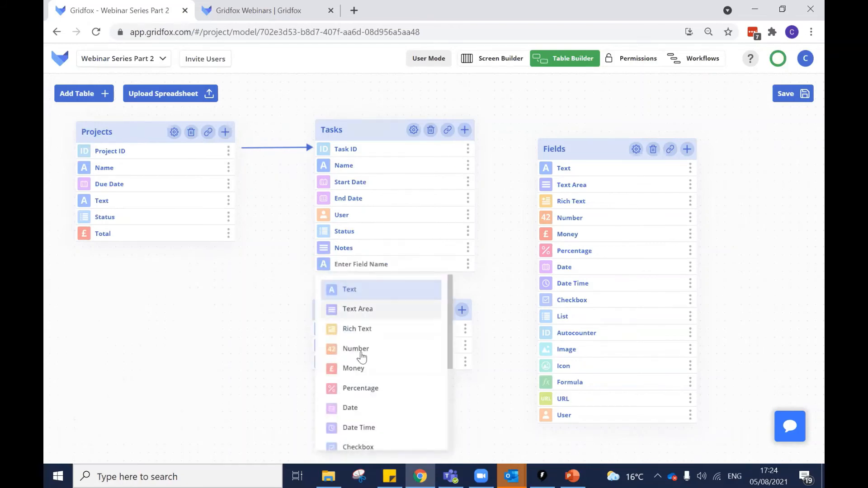
{"action": "left_click", "coordinate": [353, 369]}
{"action": "type", "text": "VAT"}
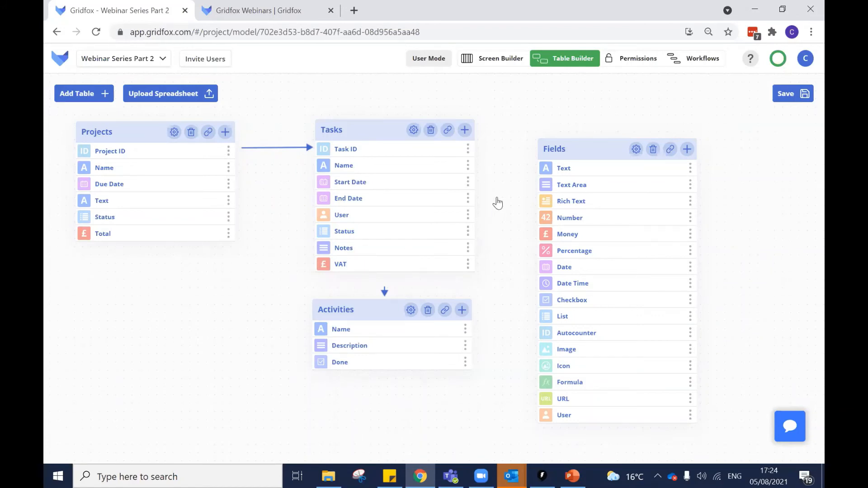
{"action": "left_click_drag", "start_coordinate": [390, 319], "coordinate": [394, 368]}
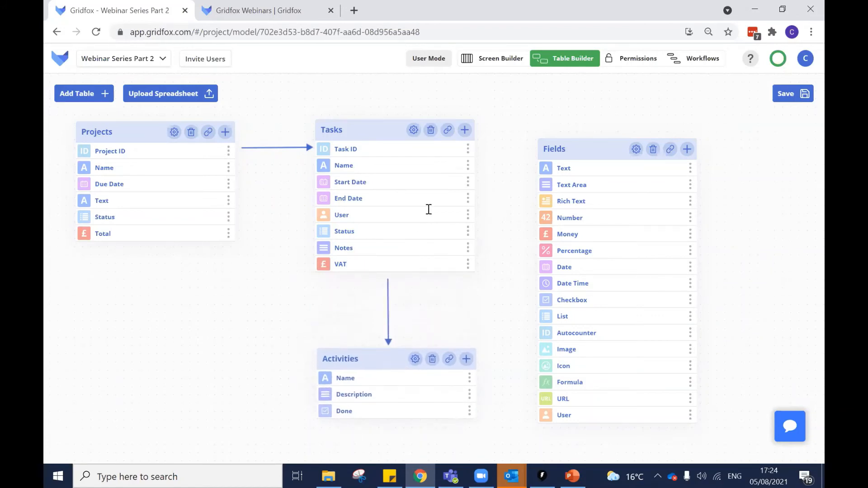
Add a Formula field named Total Money to the Tasks table
{"action": "left_click", "coordinate": [465, 135]}
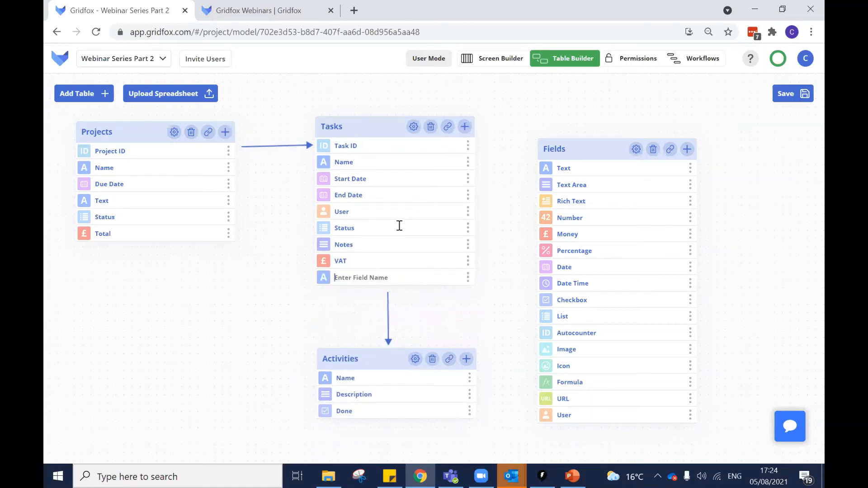
{"action": "left_click", "coordinate": [322, 278]}
{"action": "scroll", "coordinate": [354, 307], "scroll_direction": "down", "scroll_amount": 5}
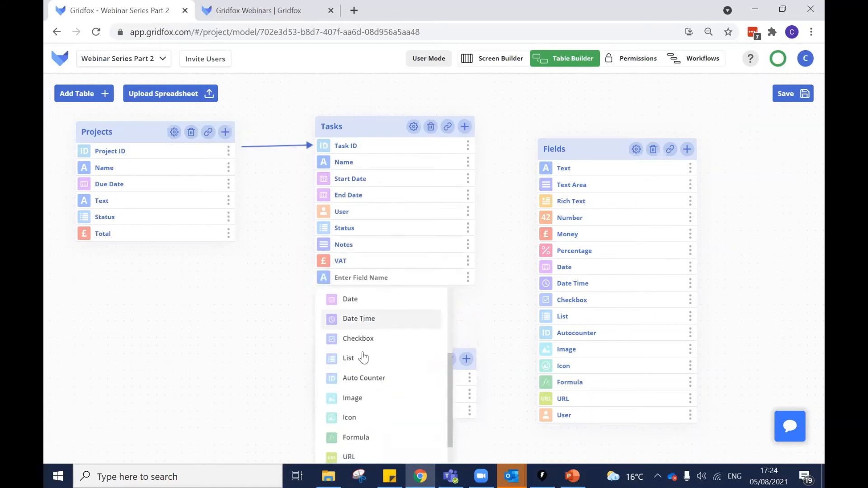
{"action": "left_click", "coordinate": [368, 407]}
{"action": "left_click", "coordinate": [364, 280]}
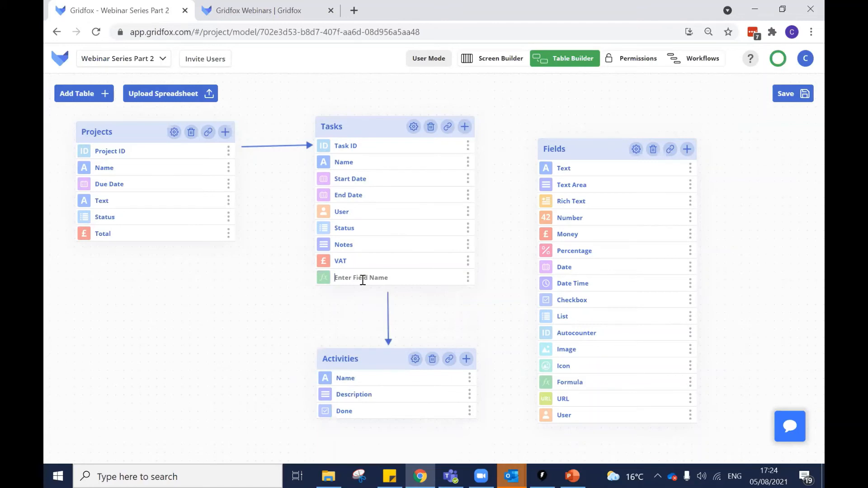
{"action": "type", "text": "Total Money"}
Configure the Total Money formula as [Project.Total] + [VAT]
{"action": "left_click", "coordinate": [468, 281]}
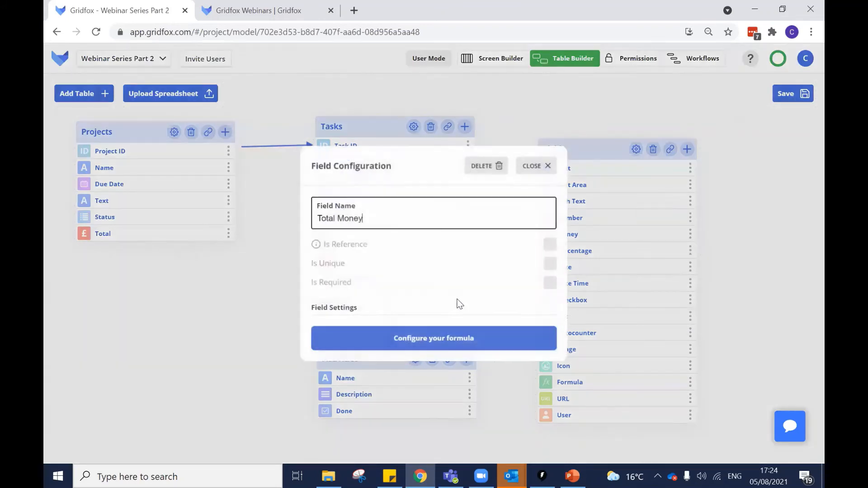
{"action": "left_click", "coordinate": [433, 337]}
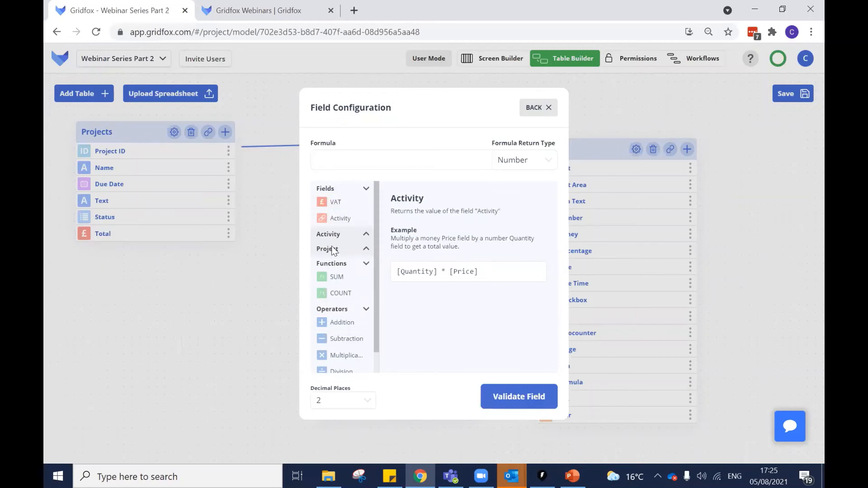
{"action": "left_click", "coordinate": [366, 249]}
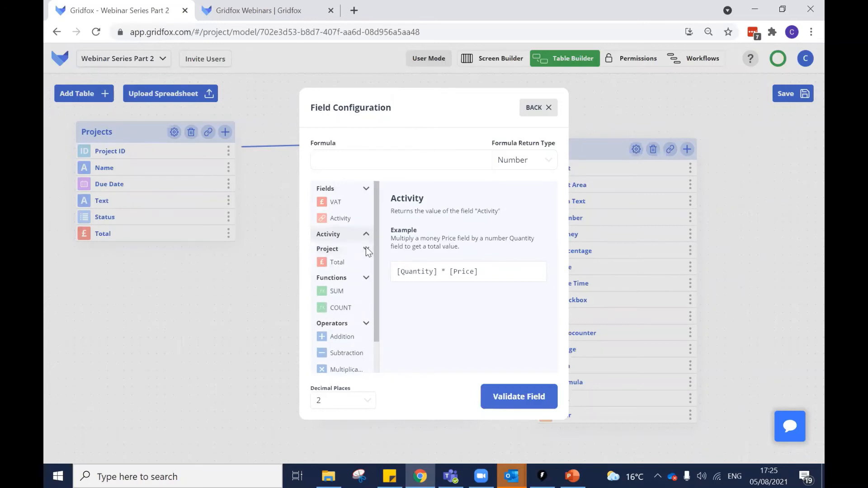
{"action": "left_click", "coordinate": [342, 262]}
{"action": "type", "text": "+"}
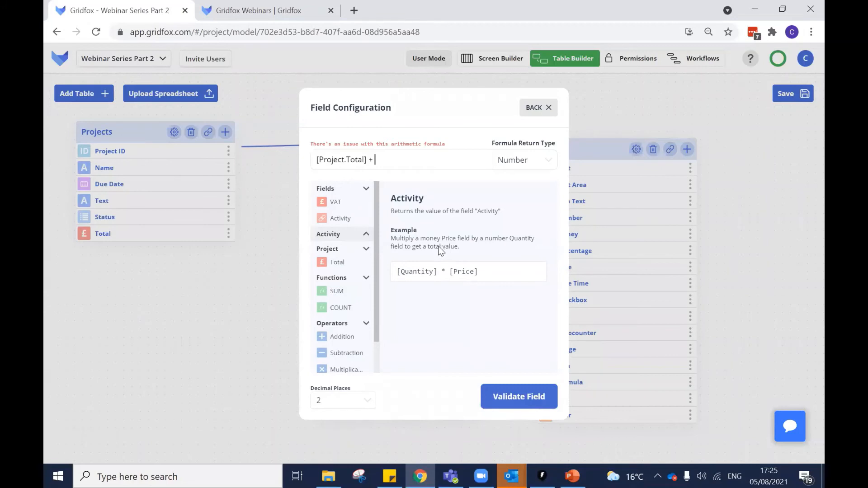
{"action": "left_click", "coordinate": [345, 206]}
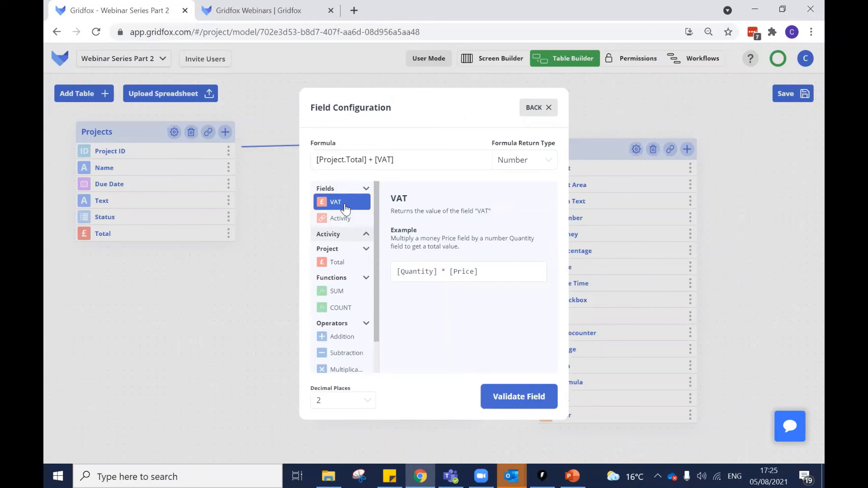
Set the formula's return type to Money in GBP, validate the field, and close its configuration
{"action": "left_click", "coordinate": [506, 164]}
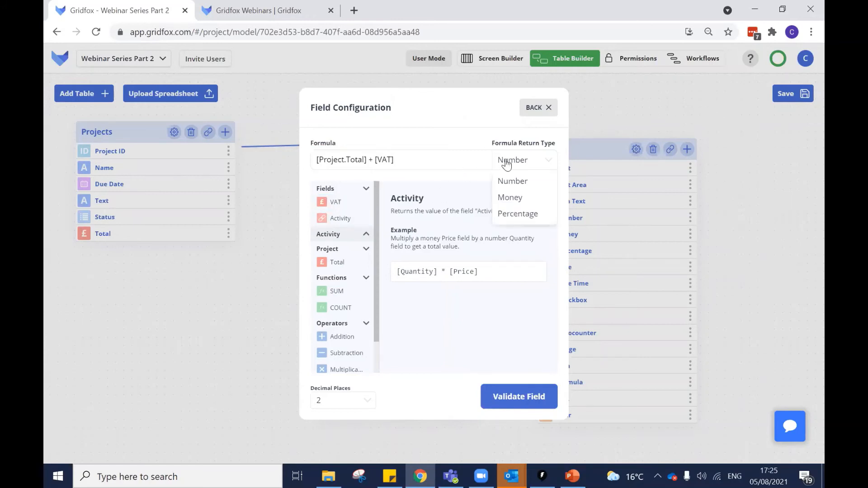
{"action": "left_click", "coordinate": [515, 197]}
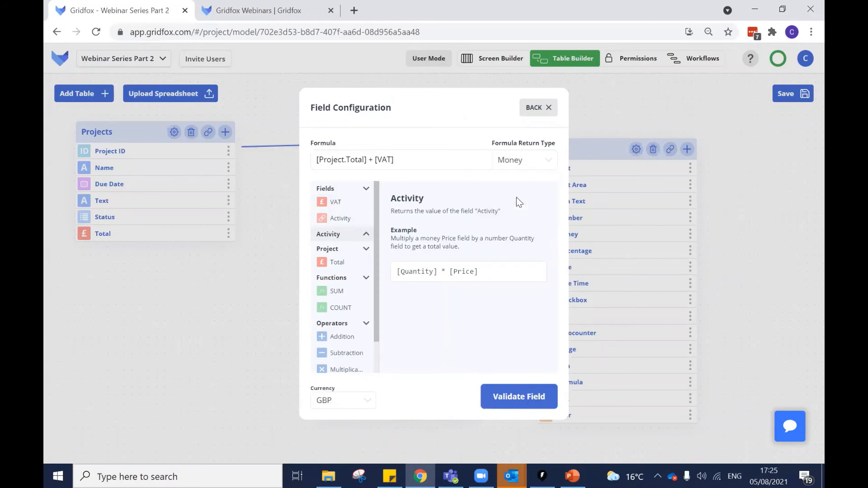
{"action": "left_click", "coordinate": [328, 411]}
{"action": "left_click", "coordinate": [515, 396]}
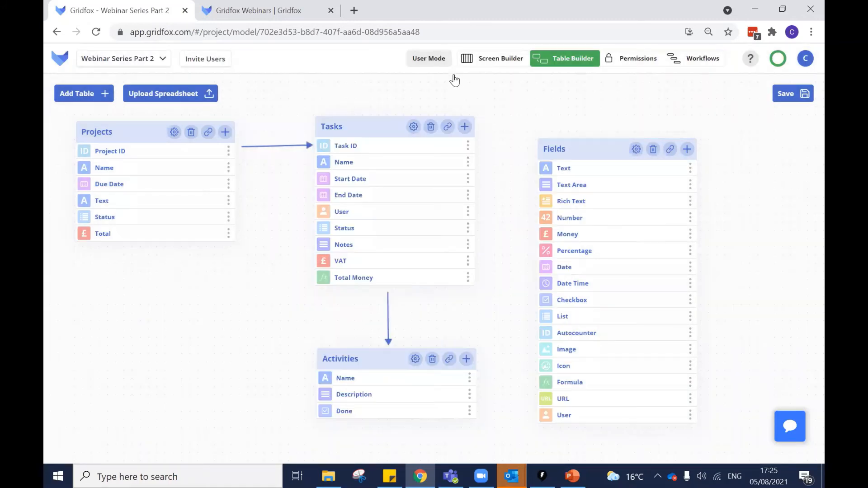
{"action": "left_click", "coordinate": [545, 108]}
Save the table changes while switching to User Mode, and open the Build Website project record
{"action": "left_click", "coordinate": [432, 61]}
{"action": "left_click", "coordinate": [516, 293]}
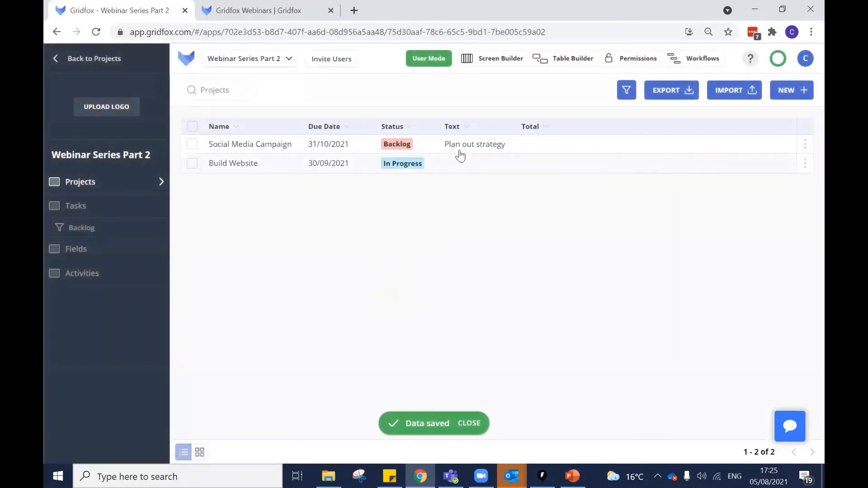
{"action": "left_click", "coordinate": [459, 146]}
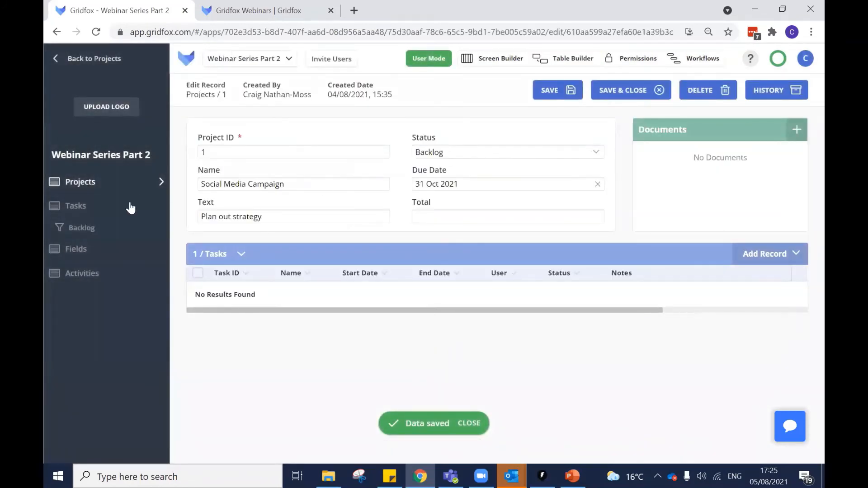
{"action": "left_click", "coordinate": [106, 186]}
{"action": "left_click", "coordinate": [487, 162]}
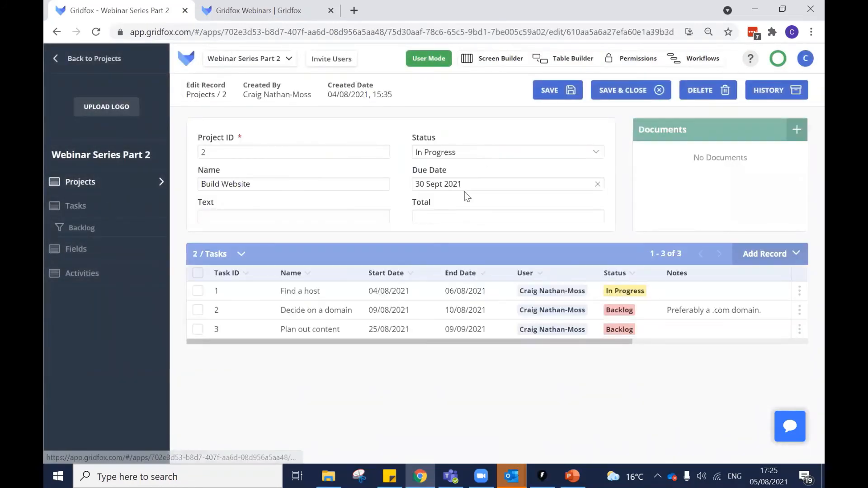
Set the Build Website project's Total to 50, then save and close the record
{"action": "left_click", "coordinate": [457, 217]}
{"action": "type", "text": "50"}
{"action": "left_click", "coordinate": [604, 93]}
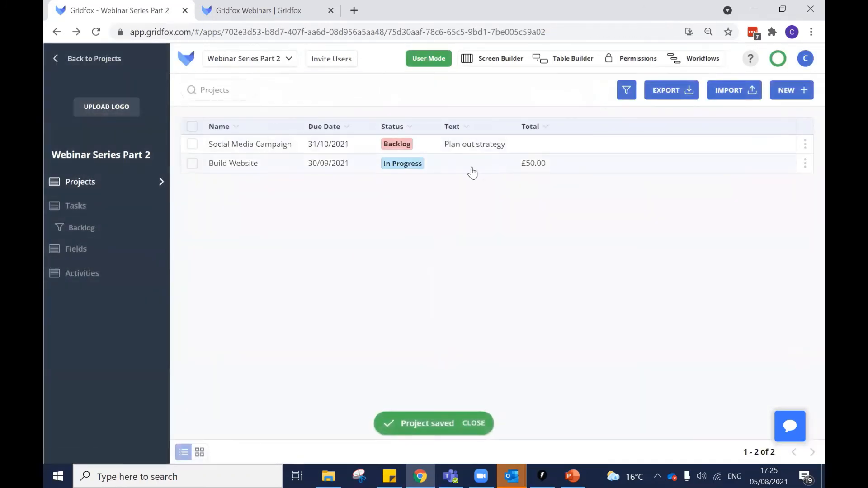
From the Build Website project, set the Find a host task's VAT to 10, then save and close the task
{"action": "left_click", "coordinate": [430, 170]}
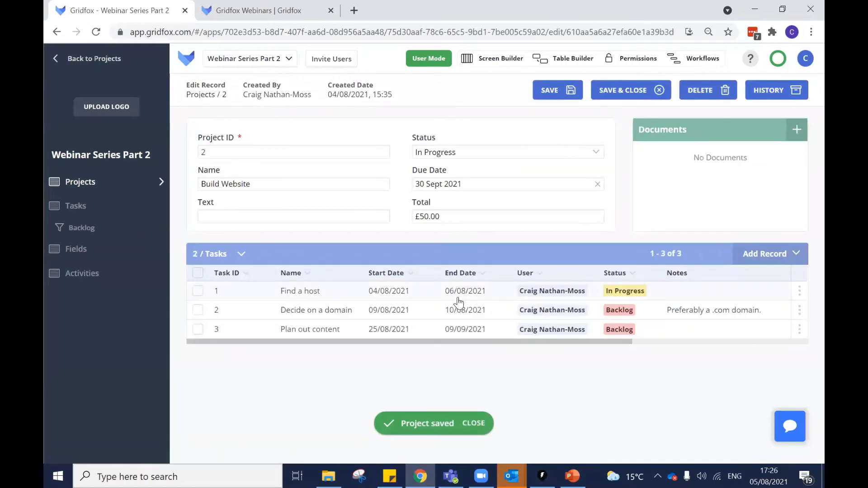
{"action": "left_click", "coordinate": [452, 293]}
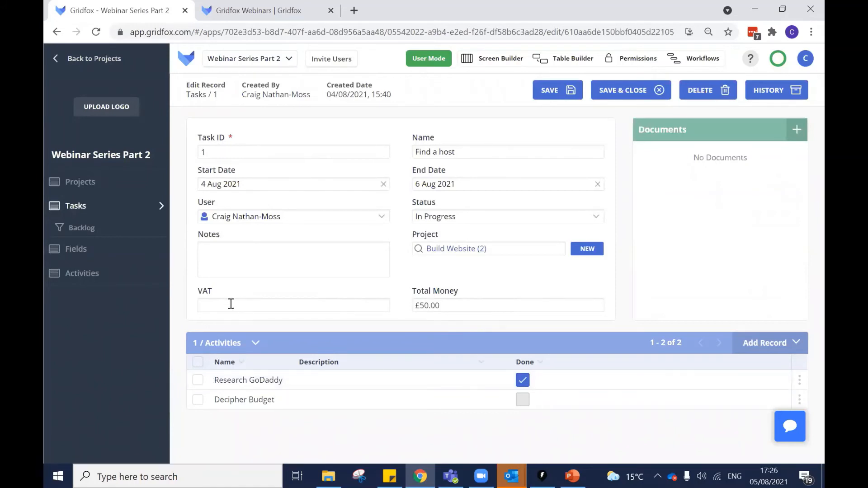
{"action": "left_click", "coordinate": [268, 301]}
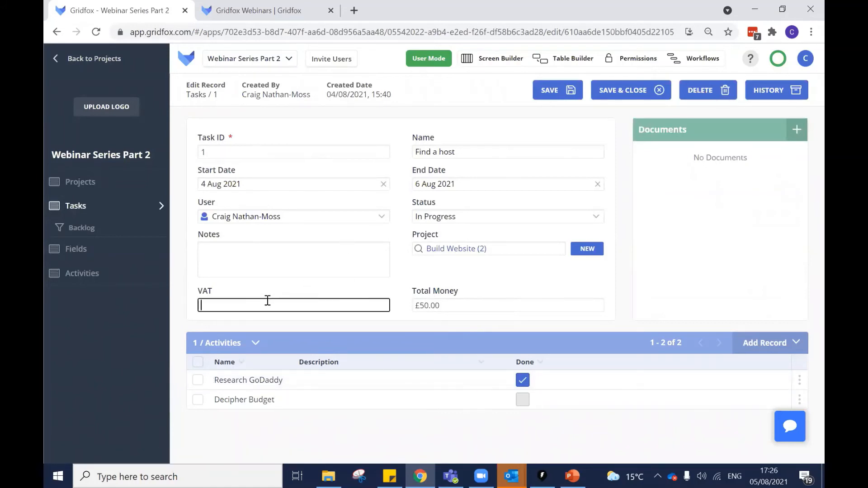
{"action": "type", "text": "10"}
{"action": "left_click", "coordinate": [621, 94]}
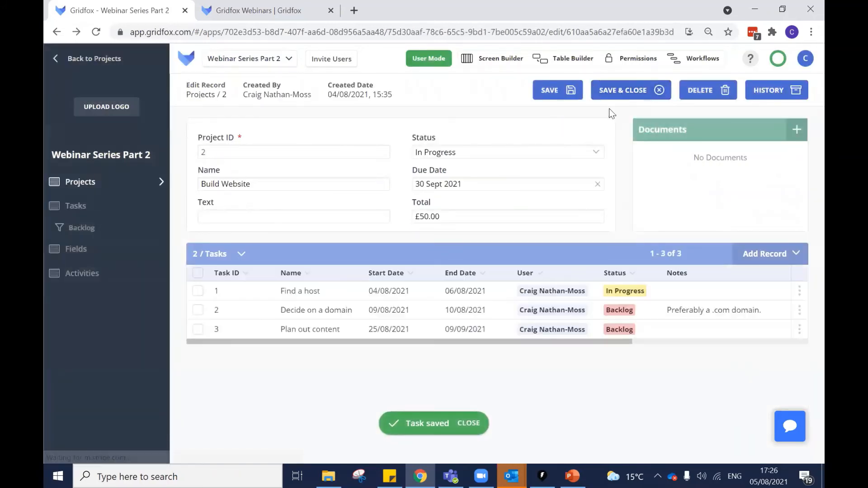
Reopen the Find a host task and check its Total Money value
{"action": "left_click", "coordinate": [440, 292]}
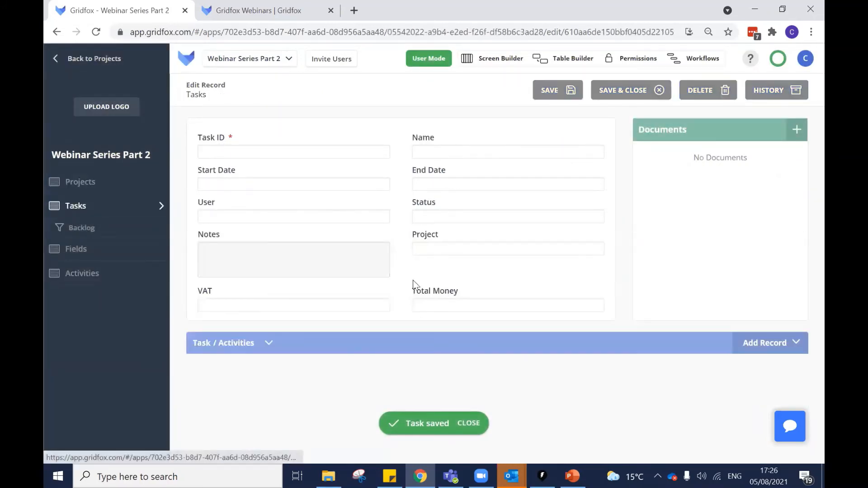
{"action": "mouse_move", "coordinate": [451, 310]}
{"action": "left_mouse_down"}
{"action": "mouse_move", "coordinate": [414, 310]}
{"action": "mouse_move", "coordinate": [433, 307]}
{"action": "left_mouse_up"}
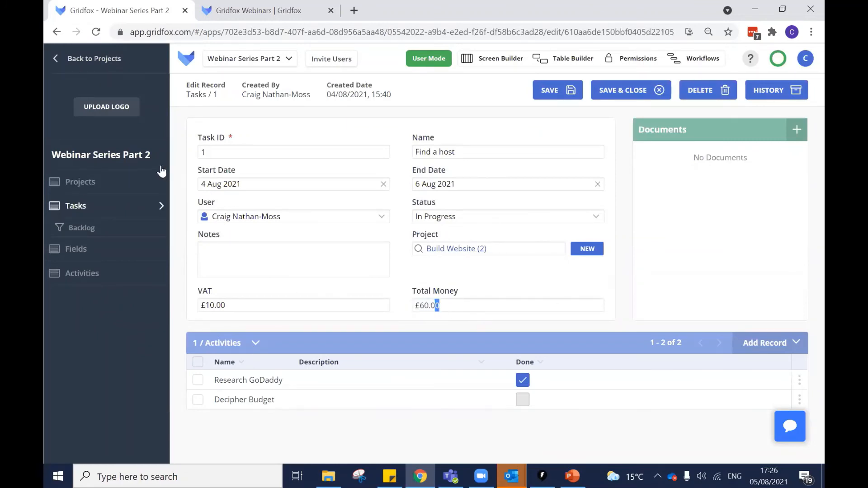
{"action": "key", "text": "ctrl"}
{"action": "key", "text": "ctrl"}
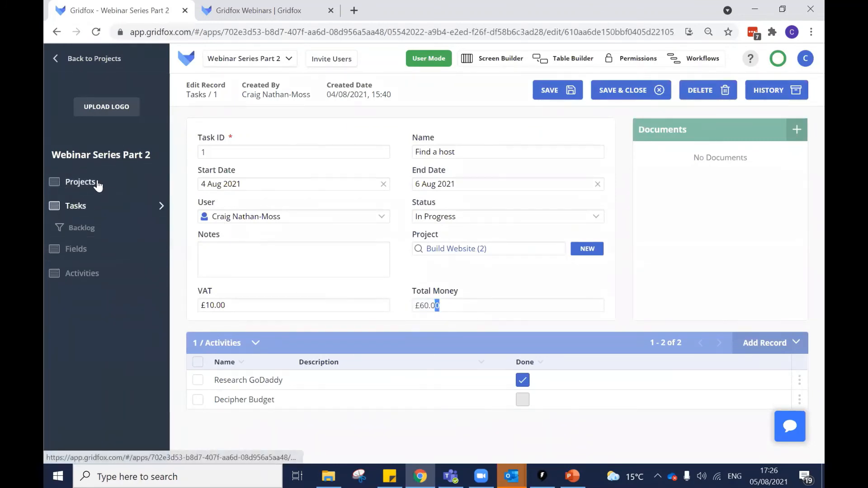
{"action": "key", "text": "ctrl"}
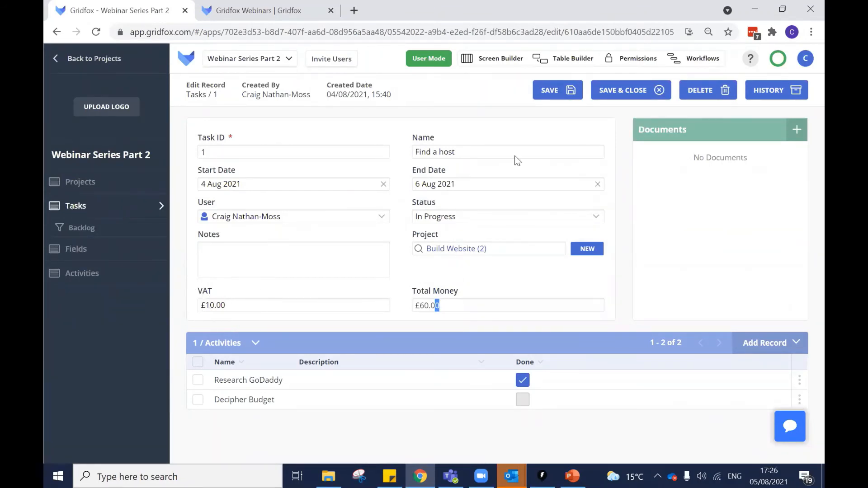
In the Table Builder, add a Money field named Total Sale to the Activities table
{"action": "left_click", "coordinate": [566, 59]}
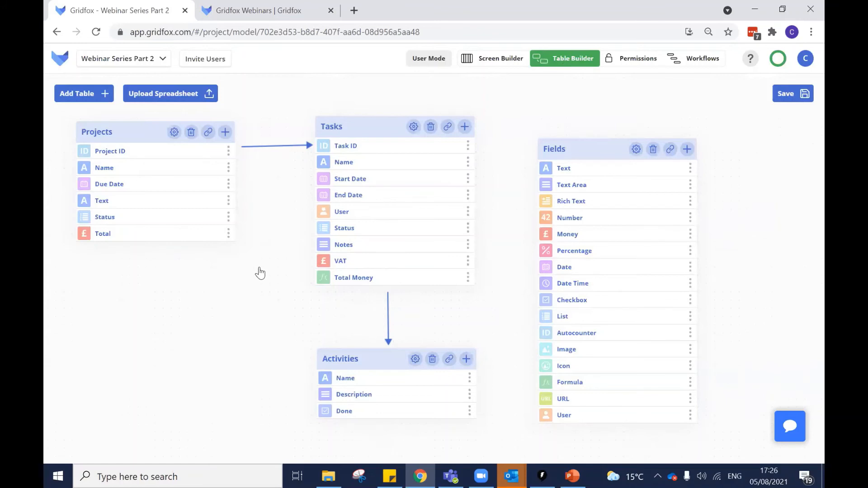
{"action": "left_click_drag", "start_coordinate": [501, 240], "coordinate": [514, 237]}
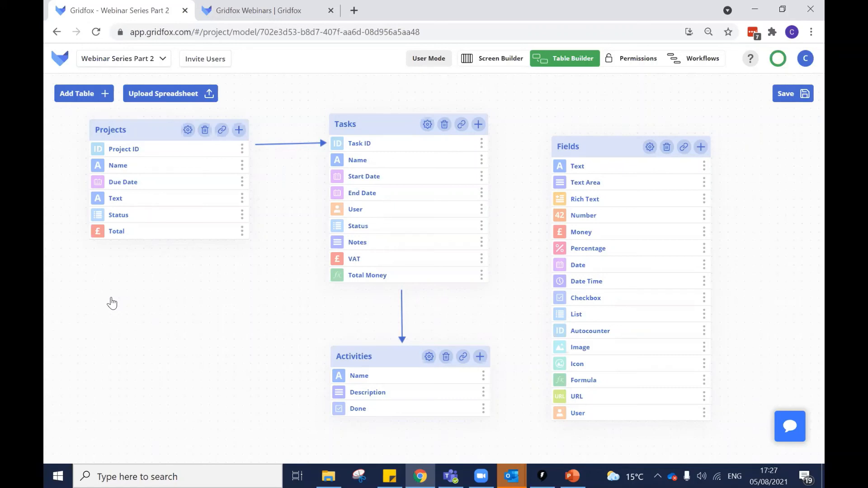
{"action": "left_click_drag", "start_coordinate": [213, 302], "coordinate": [200, 256]}
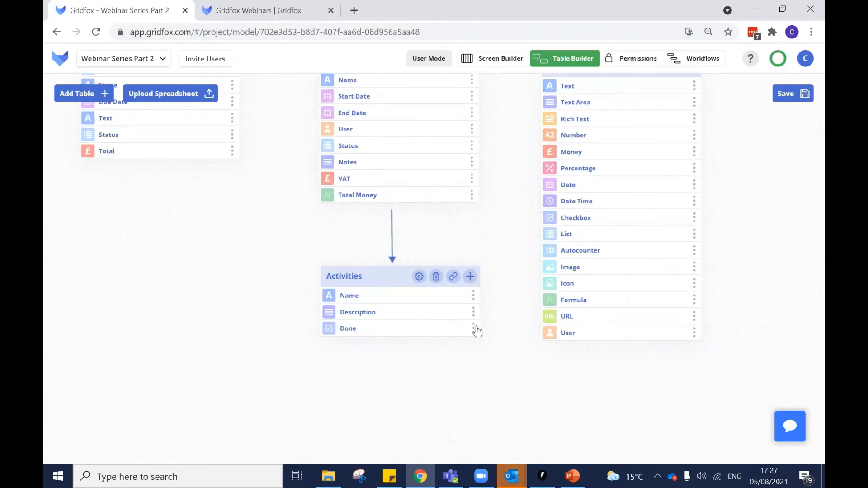
{"action": "left_click", "coordinate": [470, 278]}
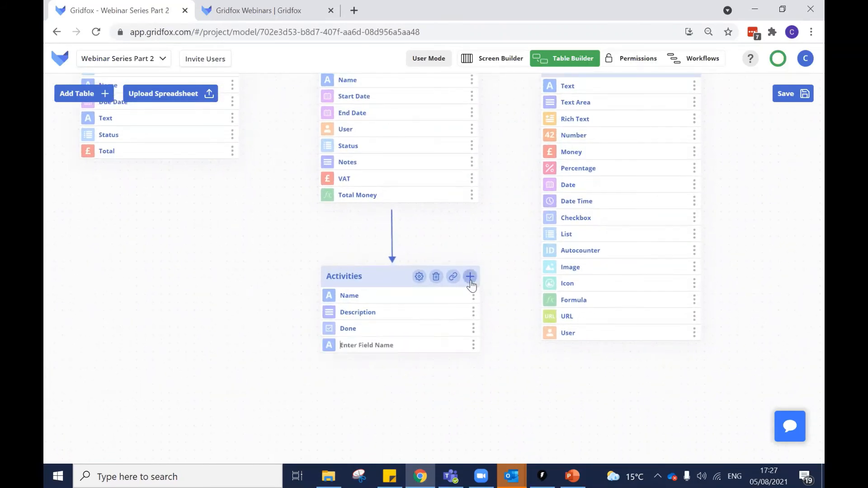
{"action": "left_click", "coordinate": [324, 347]}
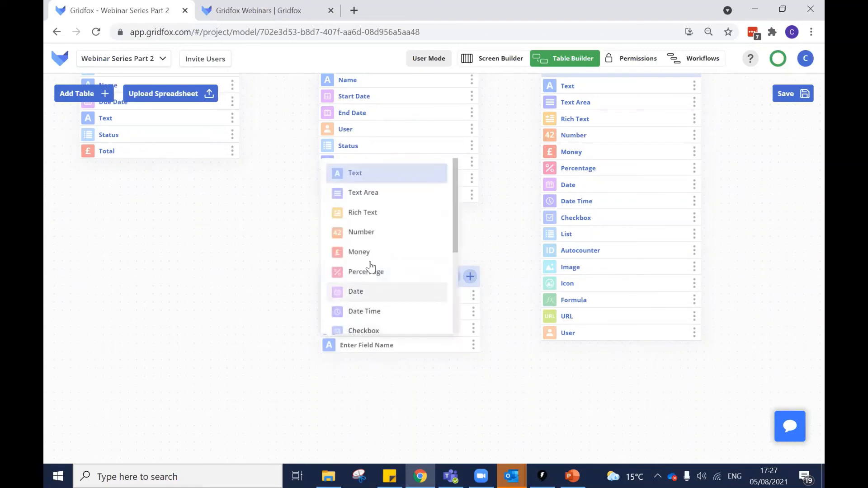
{"action": "left_click", "coordinate": [373, 252]}
{"action": "left_click", "coordinate": [358, 342]}
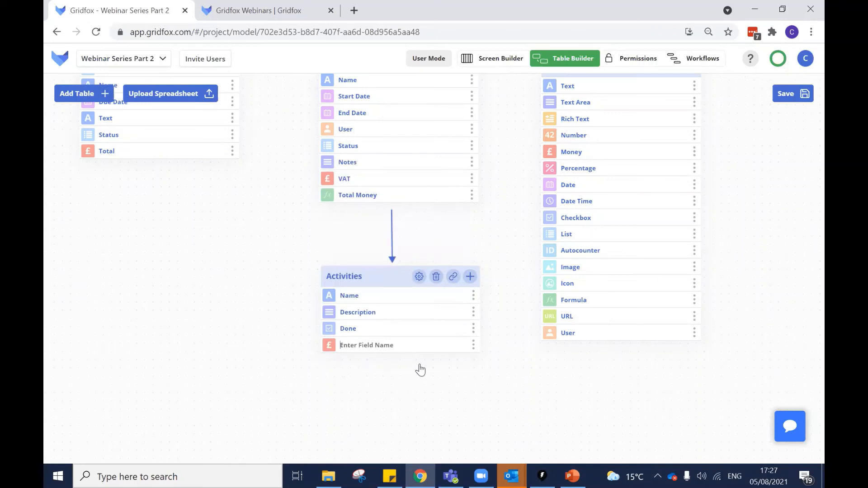
{"action": "type", "text": "Total Sale"}
Add a Money field named Profit to the Activities table
{"action": "left_click", "coordinate": [470, 276]}
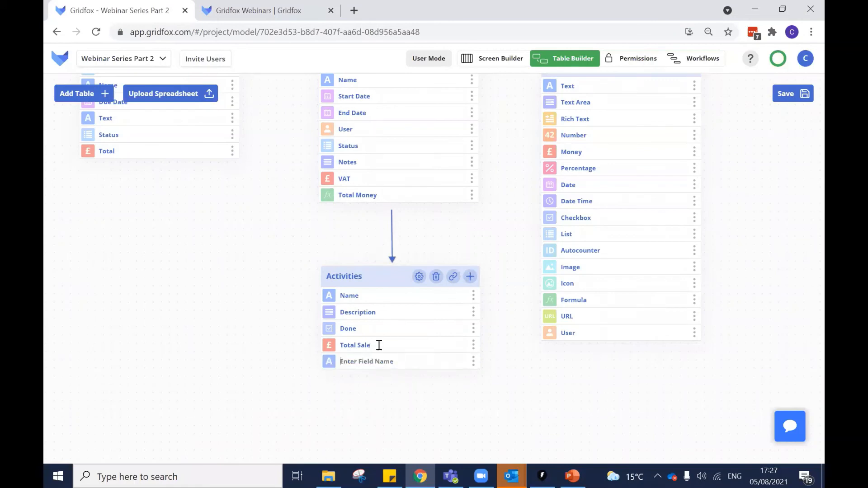
{"action": "left_click", "coordinate": [328, 361]}
{"action": "left_click", "coordinate": [378, 272]}
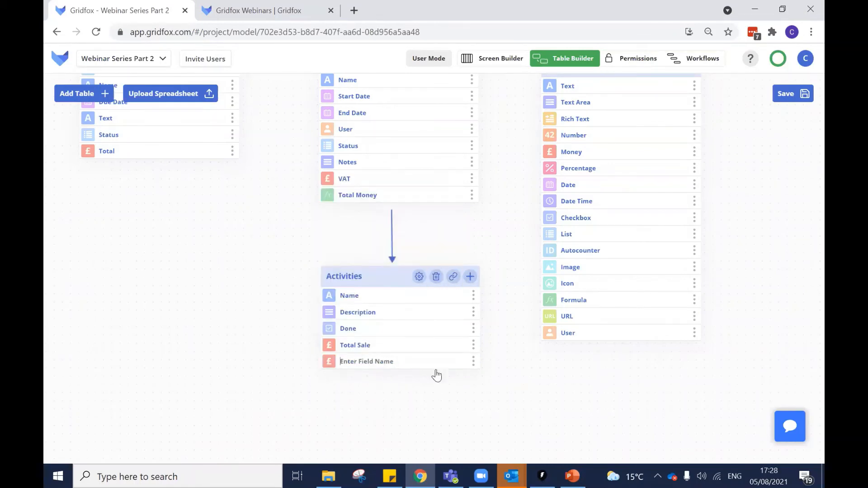
{"action": "type", "text": "Prof"}
{"action": "scroll", "coordinate": [498, 306], "scroll_direction": "down", "scroll_amount": 2}
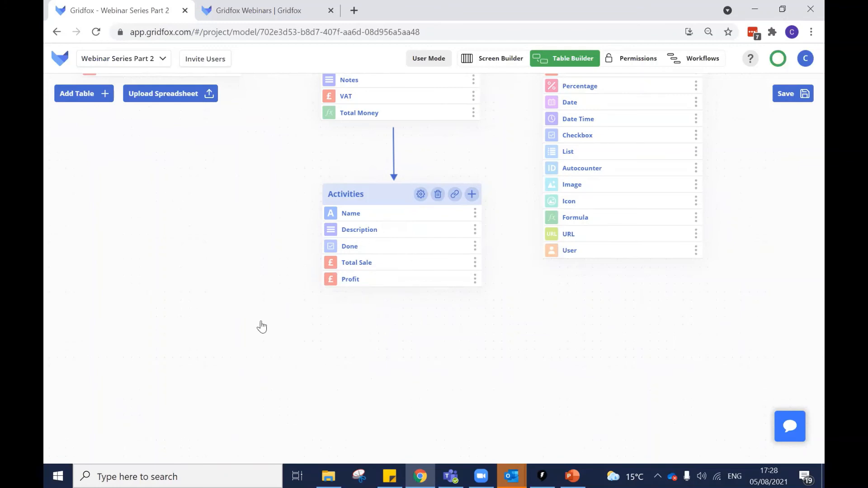
Add a Formula field named Percentage of sale received to the Activities table and open its formula configuration
{"action": "left_click", "coordinate": [471, 195]}
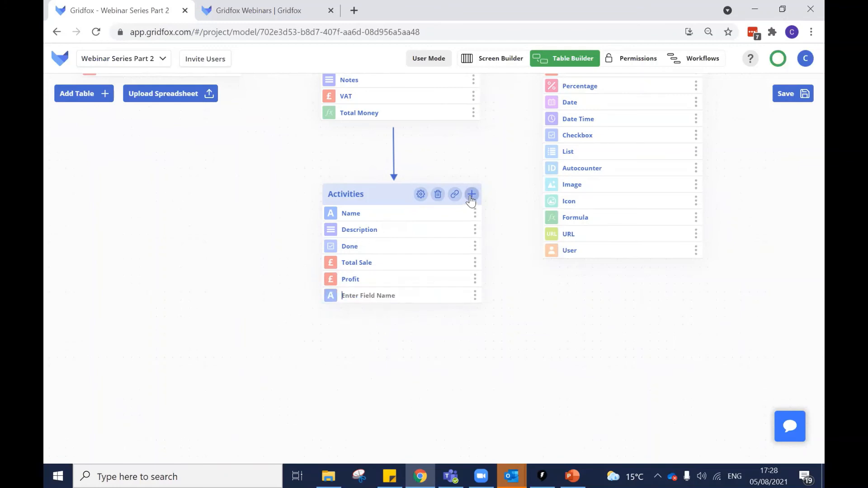
{"action": "left_click", "coordinate": [330, 296]}
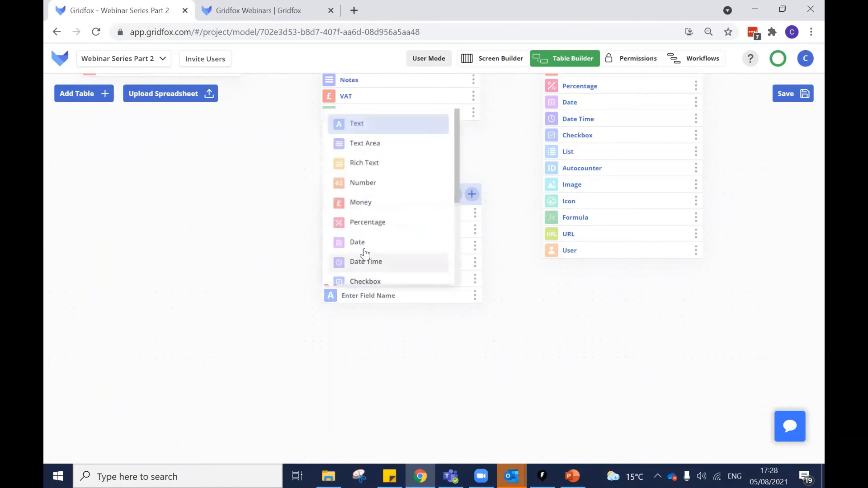
{"action": "scroll", "coordinate": [365, 240], "scroll_direction": "down", "scroll_amount": 3}
{"action": "left_click", "coordinate": [368, 258]}
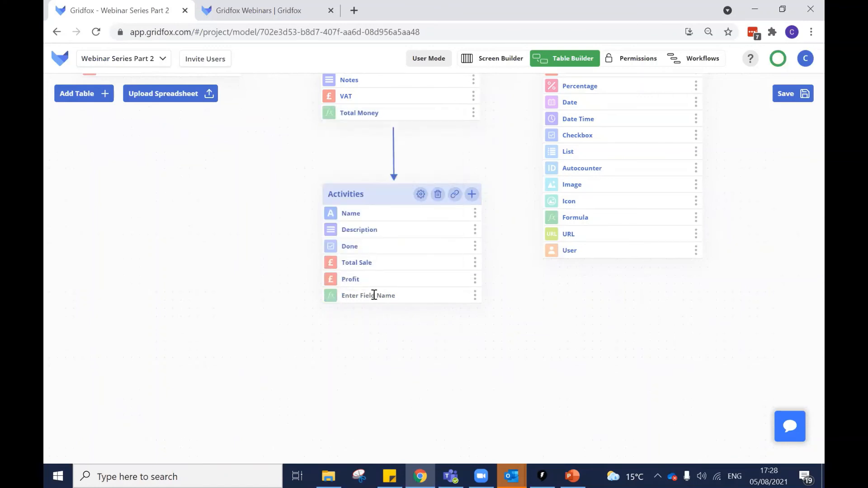
{"action": "type", "text": "Percentage of sale received"}
{"action": "left_click", "coordinate": [475, 295]}
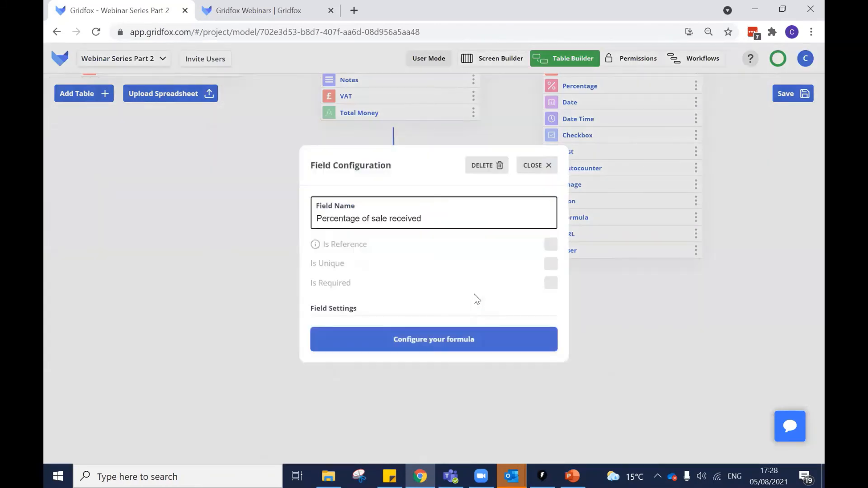
{"action": "left_click", "coordinate": [441, 342]}
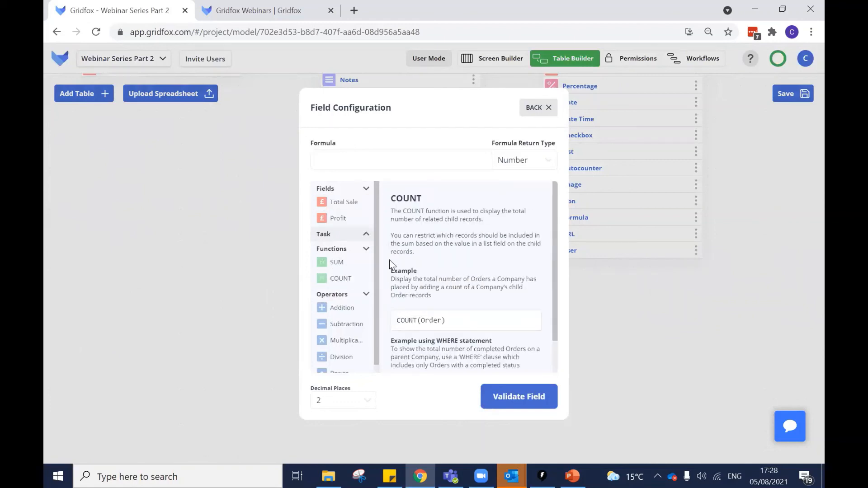
{"action": "left_click", "coordinate": [351, 206]}
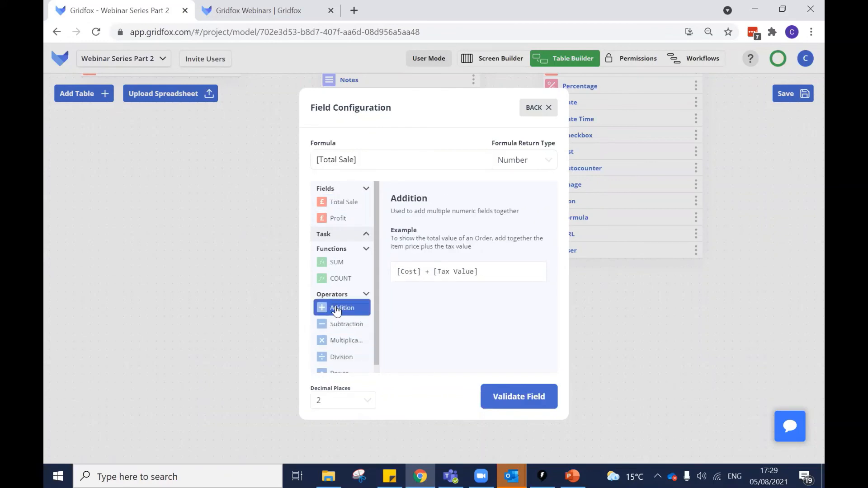
{"action": "scroll", "coordinate": [336, 310], "scroll_direction": "down", "scroll_amount": 1}
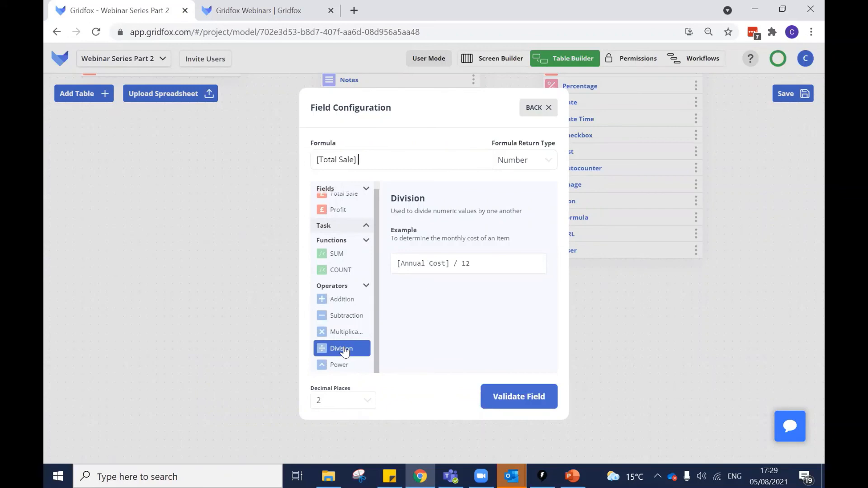
{"action": "left_click_drag", "start_coordinate": [358, 160], "coordinate": [320, 160]}
{"action": "key", "text": "BackSpace"}
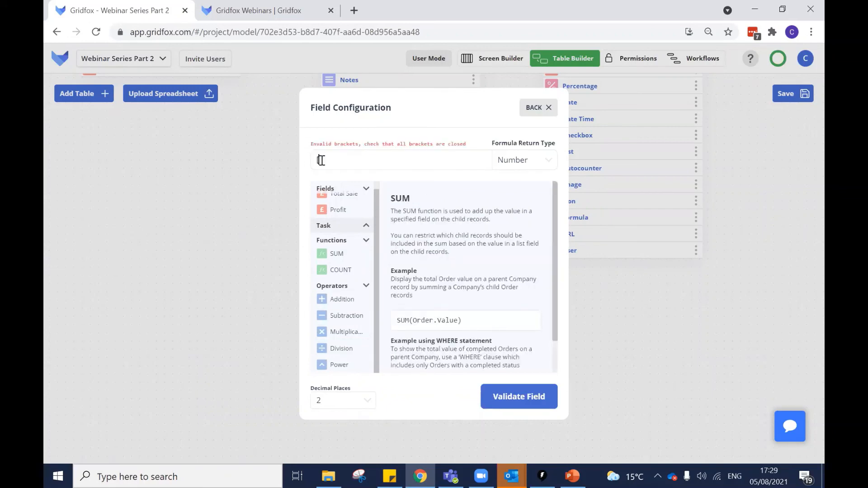
Build the formula [Profit] / [Total Sale] for the Percentage of sale received field
{"action": "left_click", "coordinate": [337, 209]}
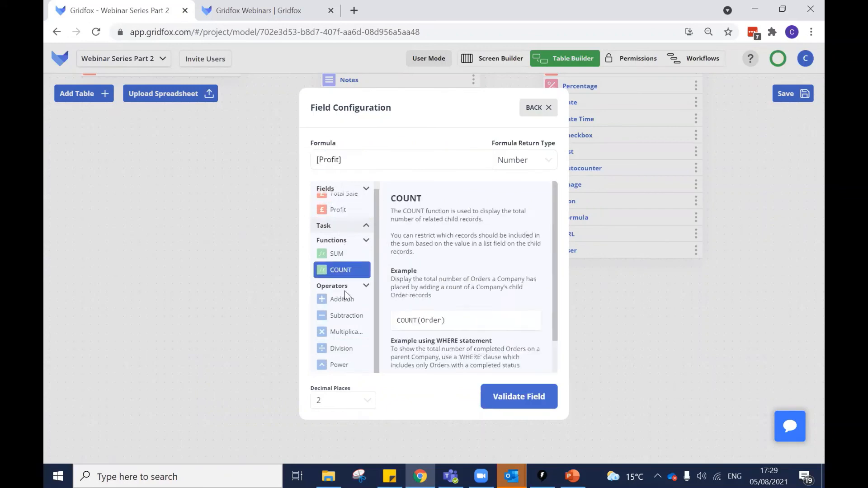
{"action": "left_click", "coordinate": [343, 349]}
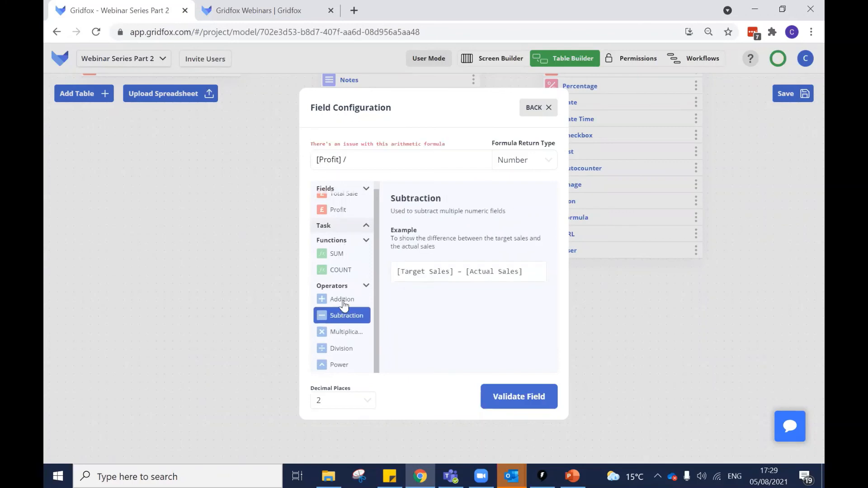
{"action": "left_click", "coordinate": [345, 195]}
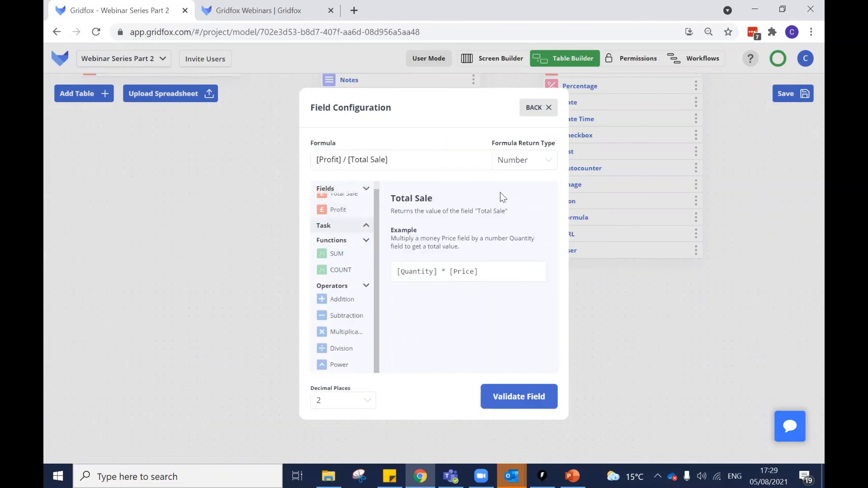
Set the formula's return type to Percentage, validate the field, and close its configuration
{"action": "left_click", "coordinate": [547, 161]}
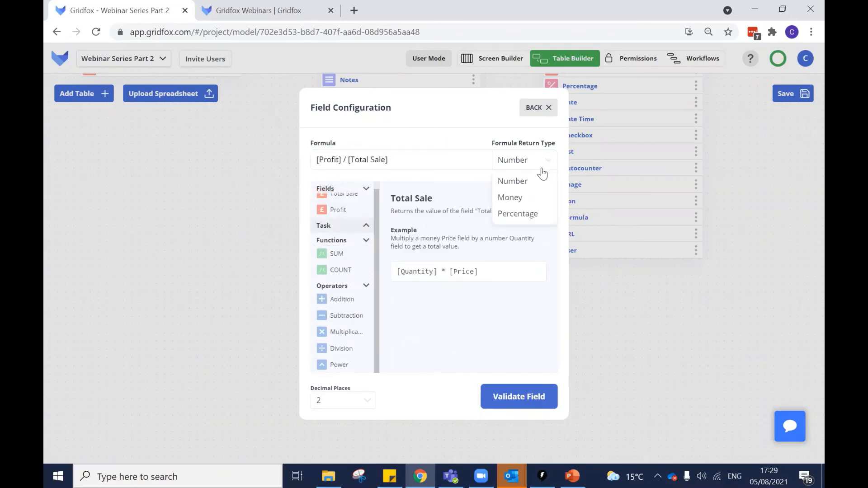
{"action": "left_click", "coordinate": [524, 221]}
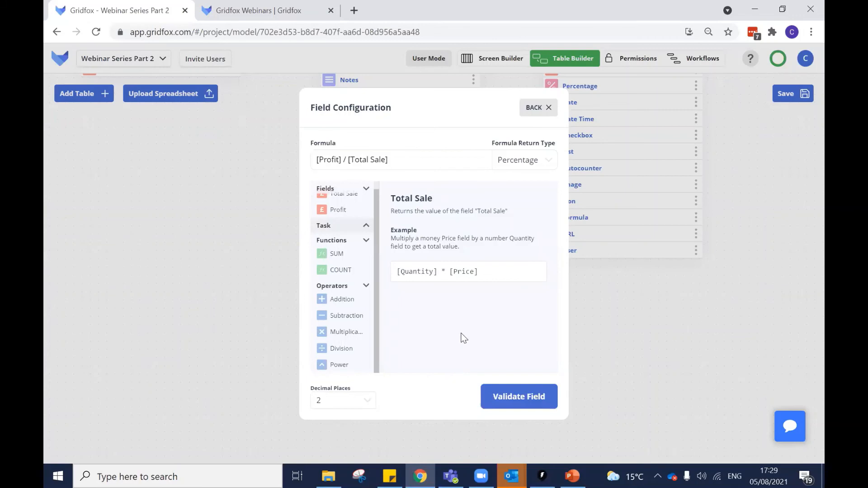
{"action": "left_click", "coordinate": [521, 398]}
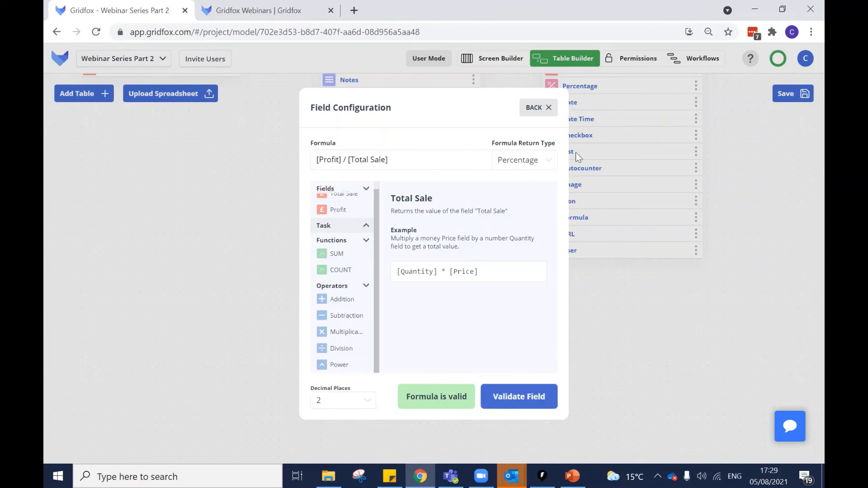
{"action": "left_click", "coordinate": [539, 108]}
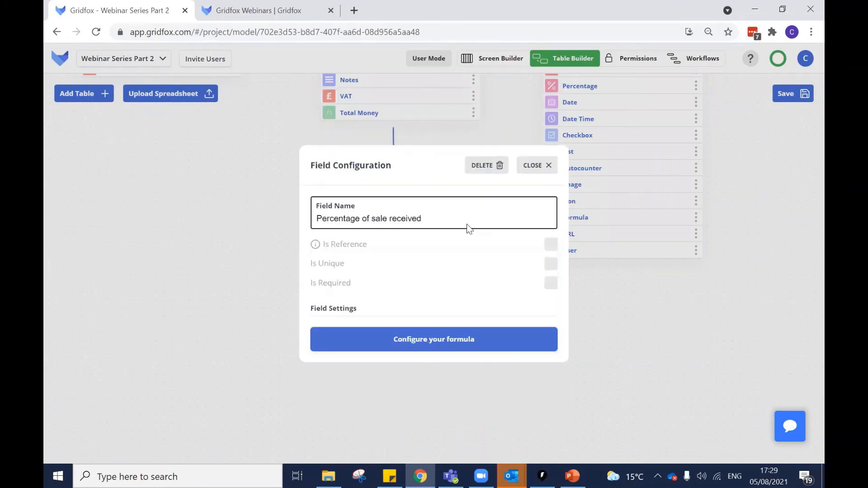
{"action": "left_click", "coordinate": [630, 346]}
Save the changes to the Activities table and switch to User Mode
{"action": "left_click", "coordinate": [777, 93]}
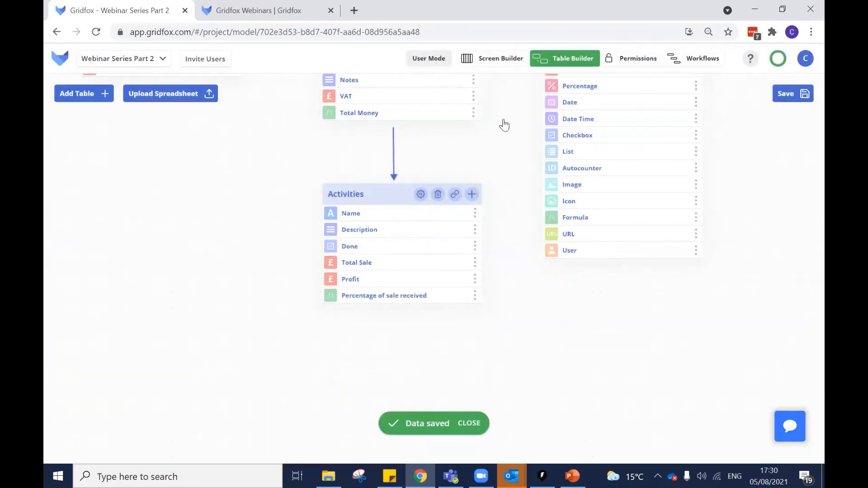
{"action": "left_click", "coordinate": [446, 64]}
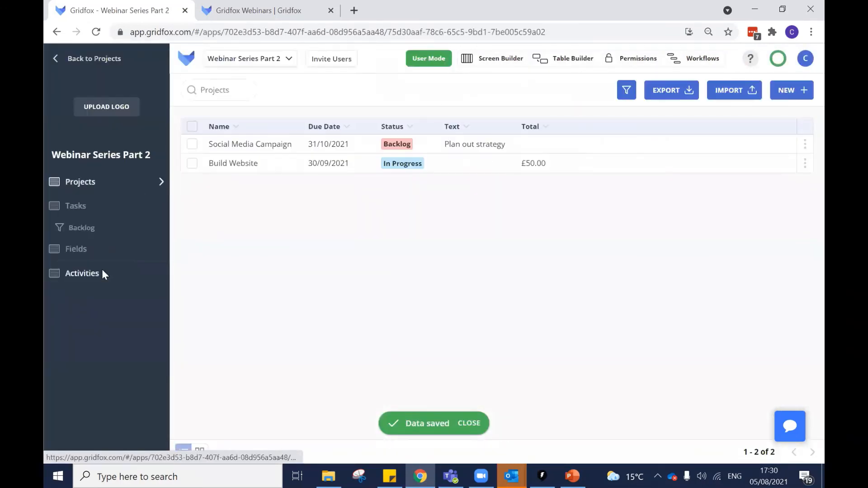
In the Research GoDaddy activity, set Total Sale to £2,000.00 and Profit to £350.00, and save and close the record
{"action": "left_click", "coordinate": [100, 273]}
{"action": "left_click", "coordinate": [346, 145]}
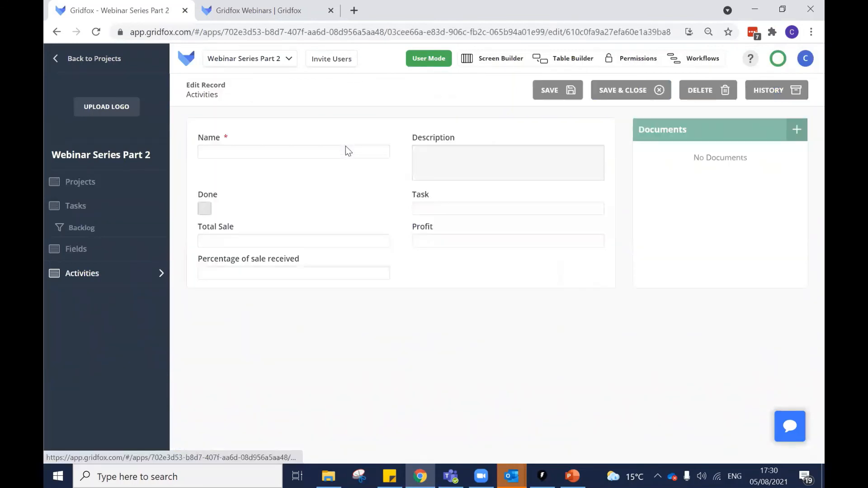
{"action": "left_click", "coordinate": [308, 246]}
{"action": "type", "text": "2,0"}
{"action": "type", "text": "00"}
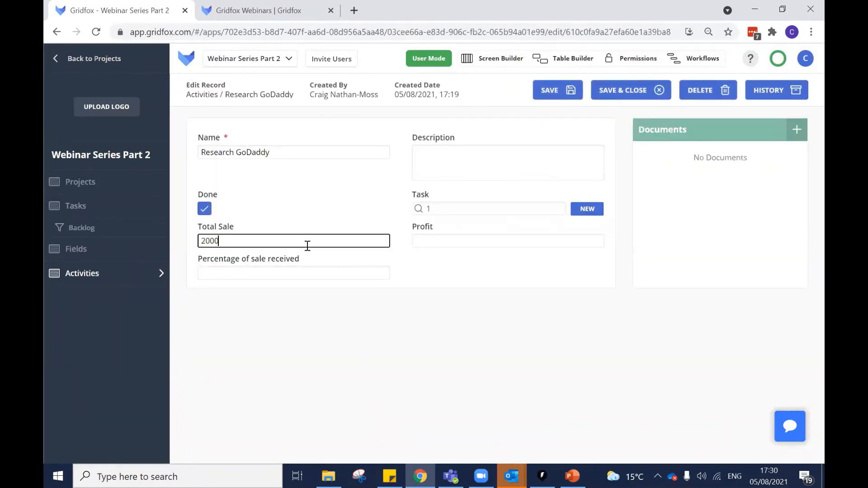
{"action": "key", "text": "Tab"}
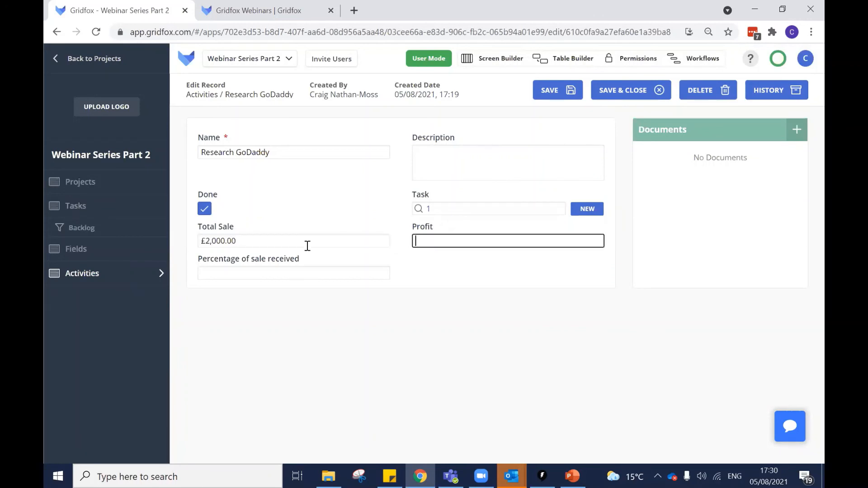
{"action": "type", "text": "350"}
{"action": "left_click", "coordinate": [463, 268]}
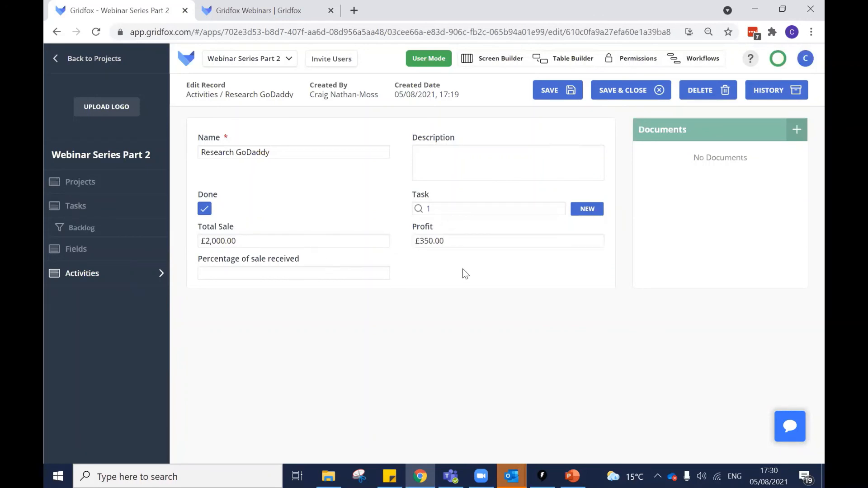
{"action": "left_click", "coordinate": [614, 97]}
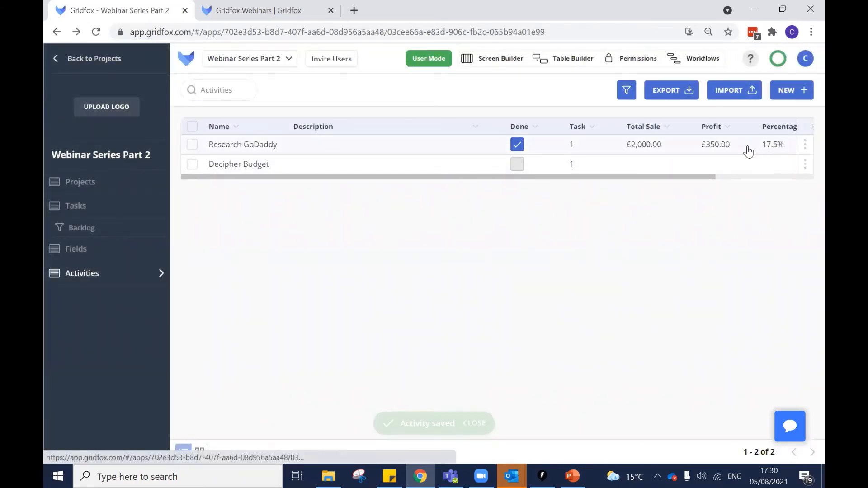
Reopen the Research GoDaddy activity and check its calculated Percentage of sale received value
{"action": "left_click", "coordinate": [682, 145]}
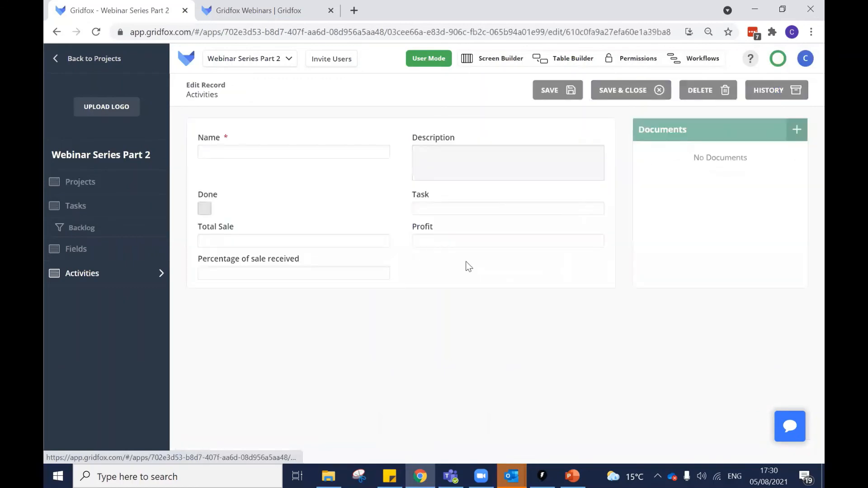
{"action": "left_click_drag", "start_coordinate": [201, 274], "coordinate": [218, 276]}
{"action": "left_click", "coordinate": [245, 279]}
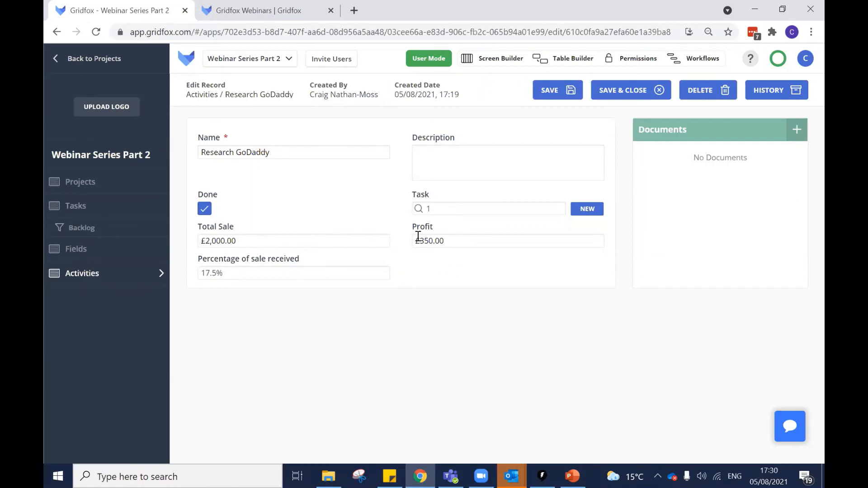
View the data model in the Table Builder and leave for User Mode, discarding the model changes
{"action": "left_click", "coordinate": [560, 59]}
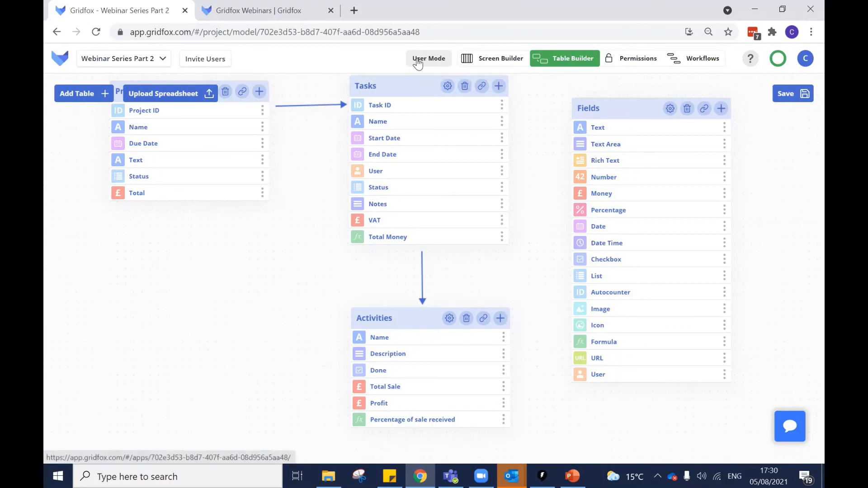
{"action": "left_click", "coordinate": [418, 64]}
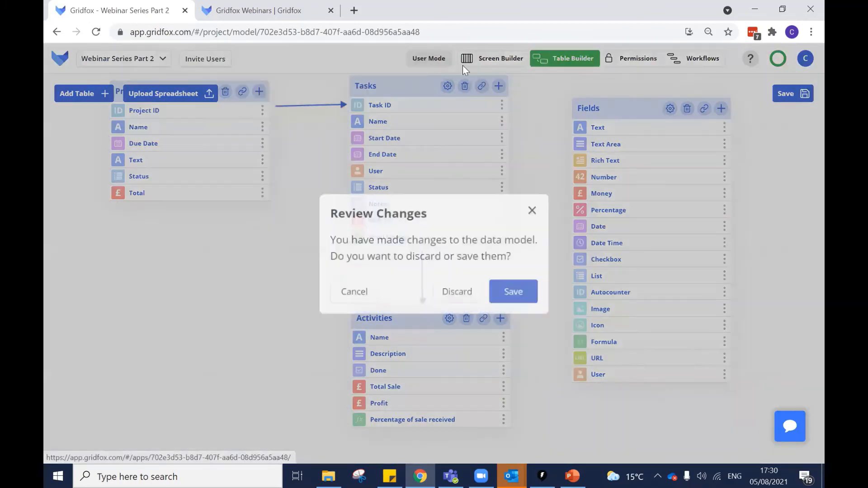
{"action": "left_click", "coordinate": [456, 291]}
Compare User Mode's Projects list with the Screen Builder and view the Projects Table, Edit Project and Create Project layouts
{"action": "left_click", "coordinate": [496, 63]}
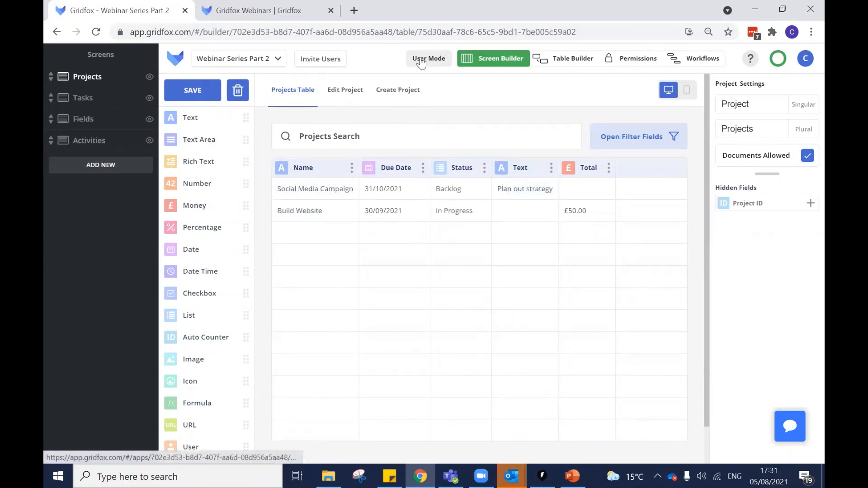
{"action": "left_click", "coordinate": [418, 66]}
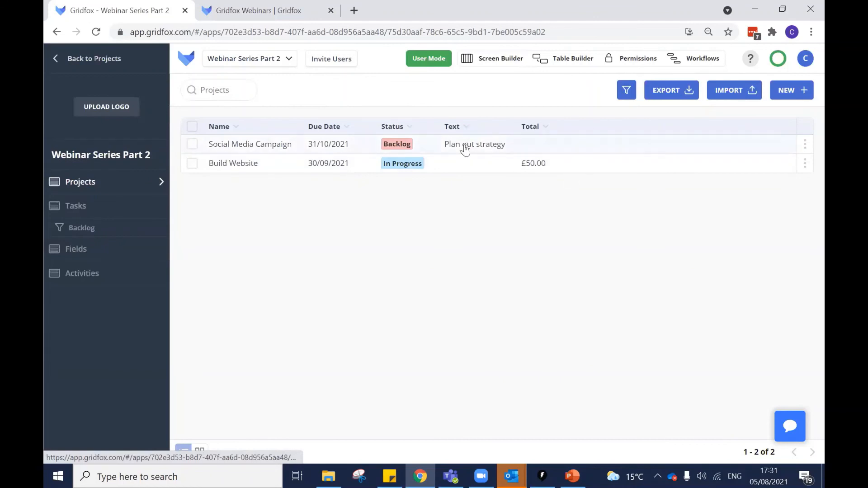
{"action": "left_click", "coordinate": [496, 66]}
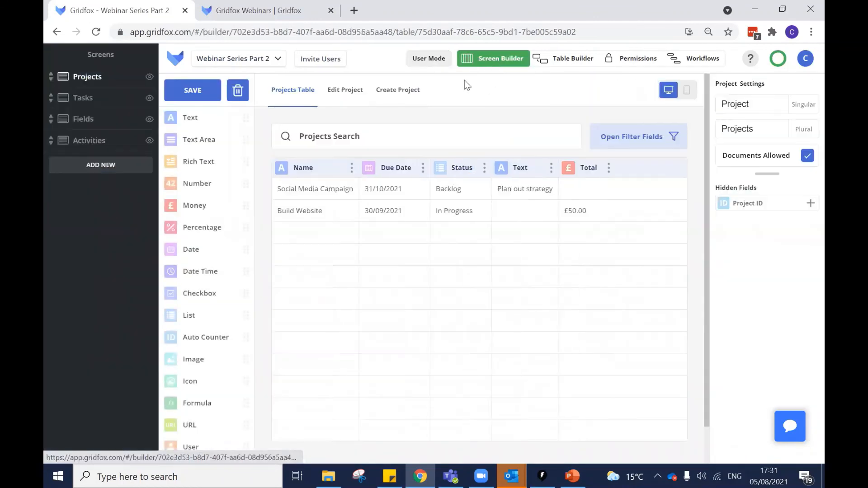
{"action": "left_click", "coordinate": [339, 90]}
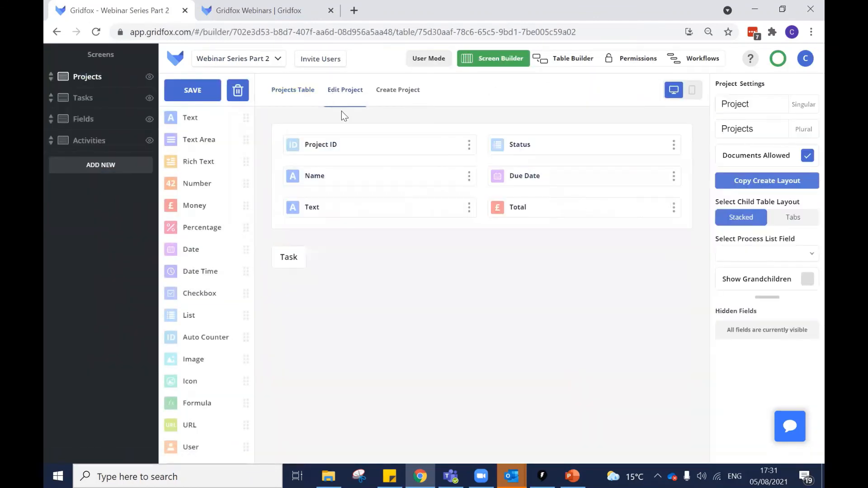
{"action": "left_click", "coordinate": [409, 94]}
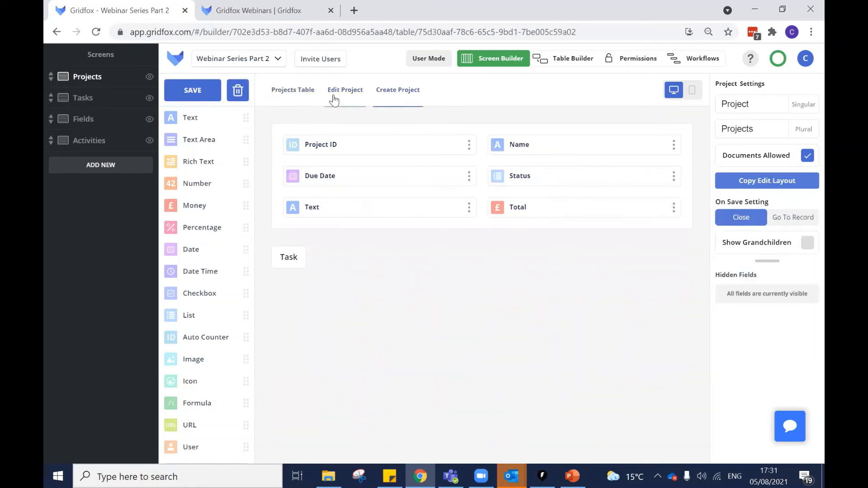
In User Mode, view the Social Media Campaign project's edit form and the blank Create Project form
{"action": "left_click", "coordinate": [419, 58]}
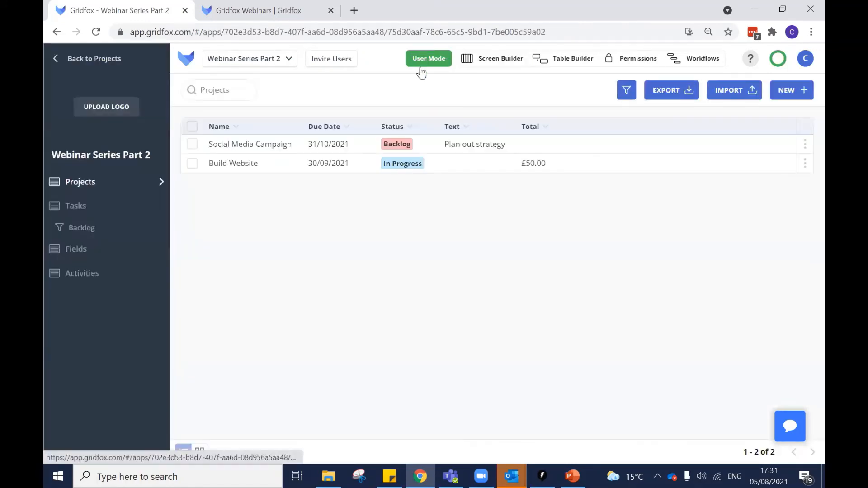
{"action": "left_click", "coordinate": [362, 152]}
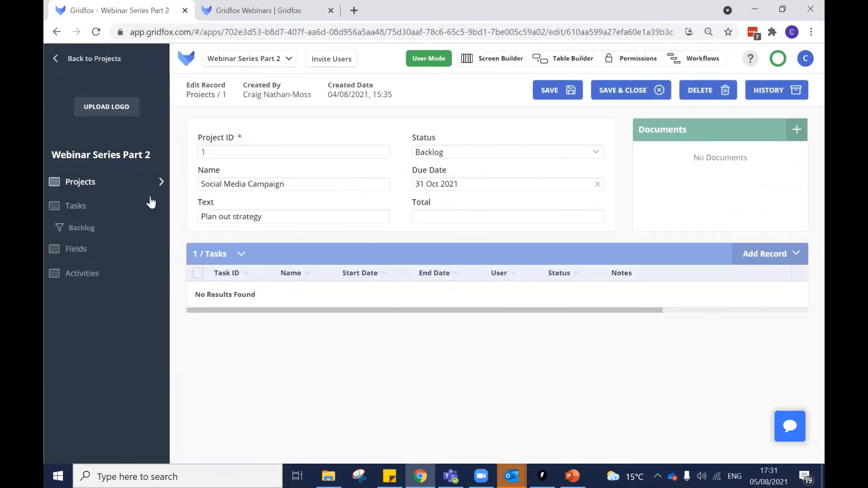
{"action": "left_click", "coordinate": [98, 182]}
{"action": "left_click", "coordinate": [789, 90]}
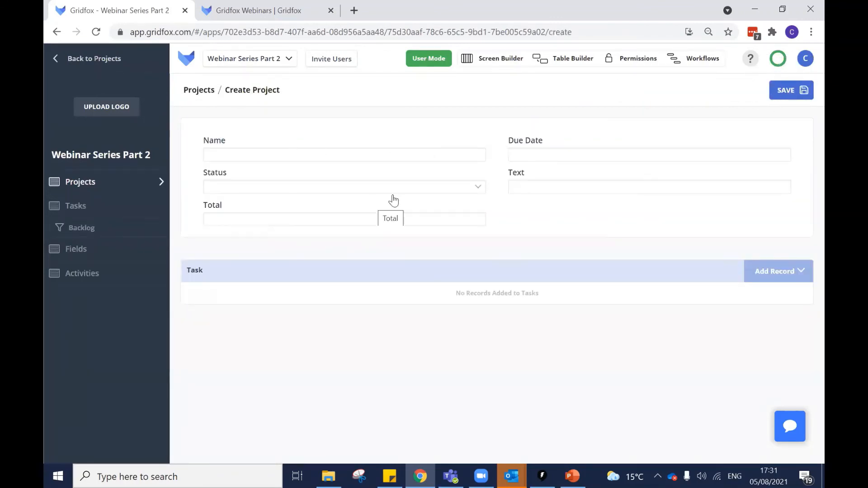
In the Screen Builder, reorder the Projects table columns to Due Date, Name, Total, Status and hide the Text field
{"action": "left_click", "coordinate": [479, 58]}
{"action": "left_click_drag", "start_coordinate": [319, 167], "coordinate": [386, 265]}
{"action": "left_click_drag", "start_coordinate": [585, 250], "coordinate": [472, 266]}
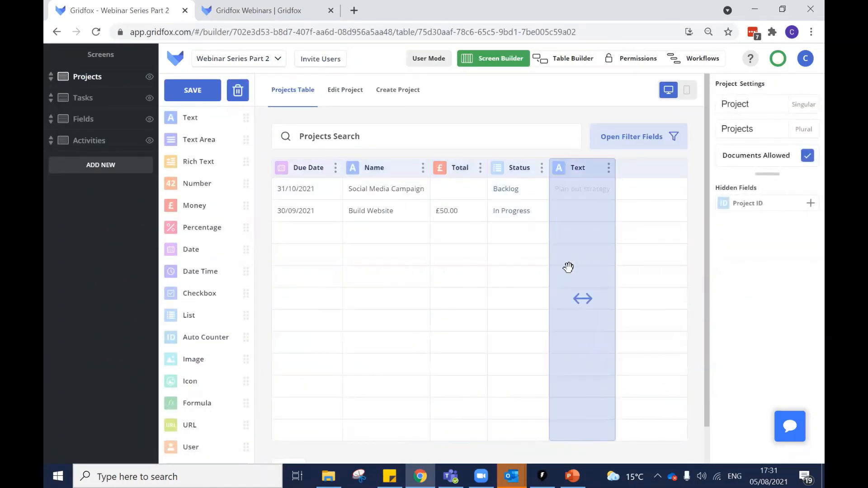
{"action": "left_click_drag", "start_coordinate": [576, 222], "coordinate": [767, 235]}
{"action": "left_click_drag", "start_coordinate": [471, 177], "coordinate": [376, 107]}
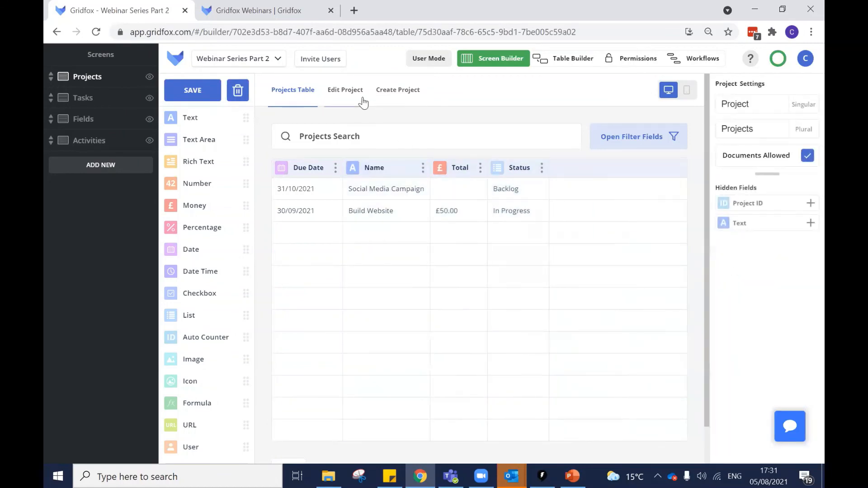
Rearrange the Edit Project form into rows of Status and Name, Due Date and Text, and Project ID and Total
{"action": "left_click", "coordinate": [347, 89]}
{"action": "left_click", "coordinate": [398, 89]}
{"action": "left_click", "coordinate": [341, 99]}
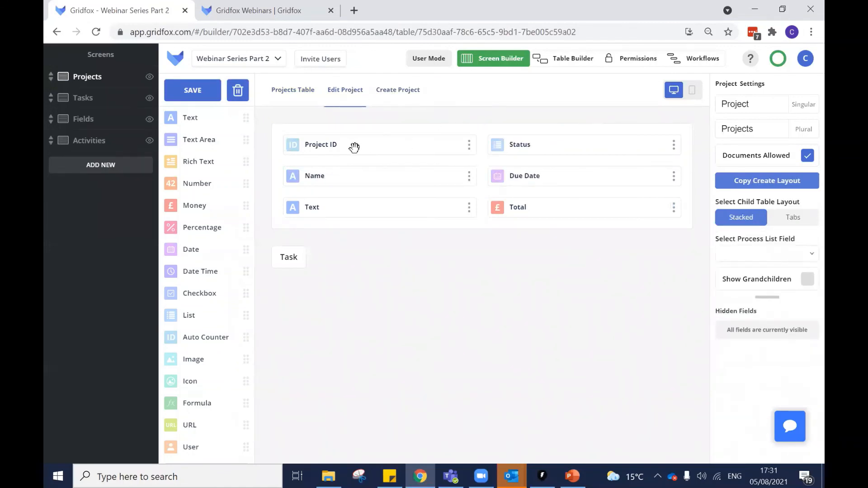
{"action": "left_click_drag", "start_coordinate": [354, 147], "coordinate": [397, 192]}
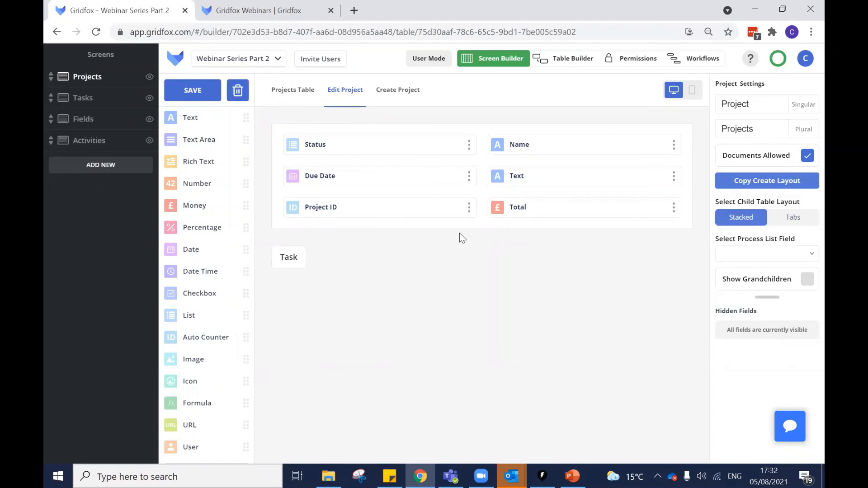
Switch to the PowerPoint presentation to view its Webinar Series slide
{"action": "left_click", "coordinate": [579, 472]}
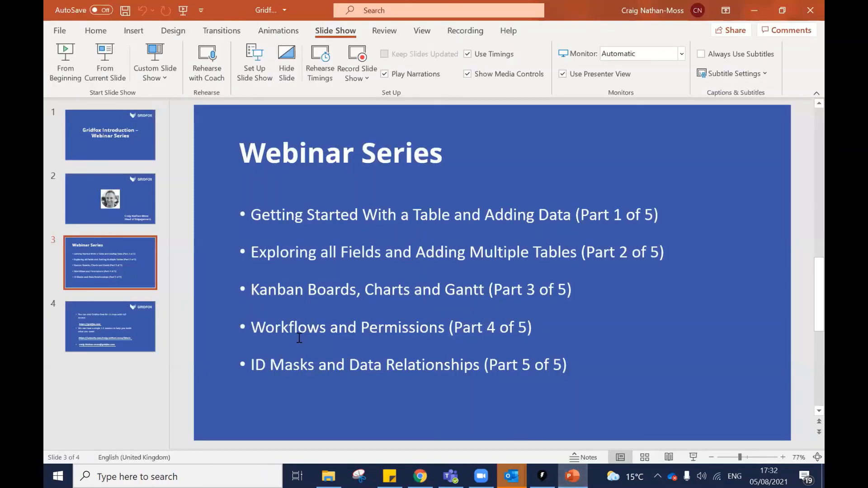